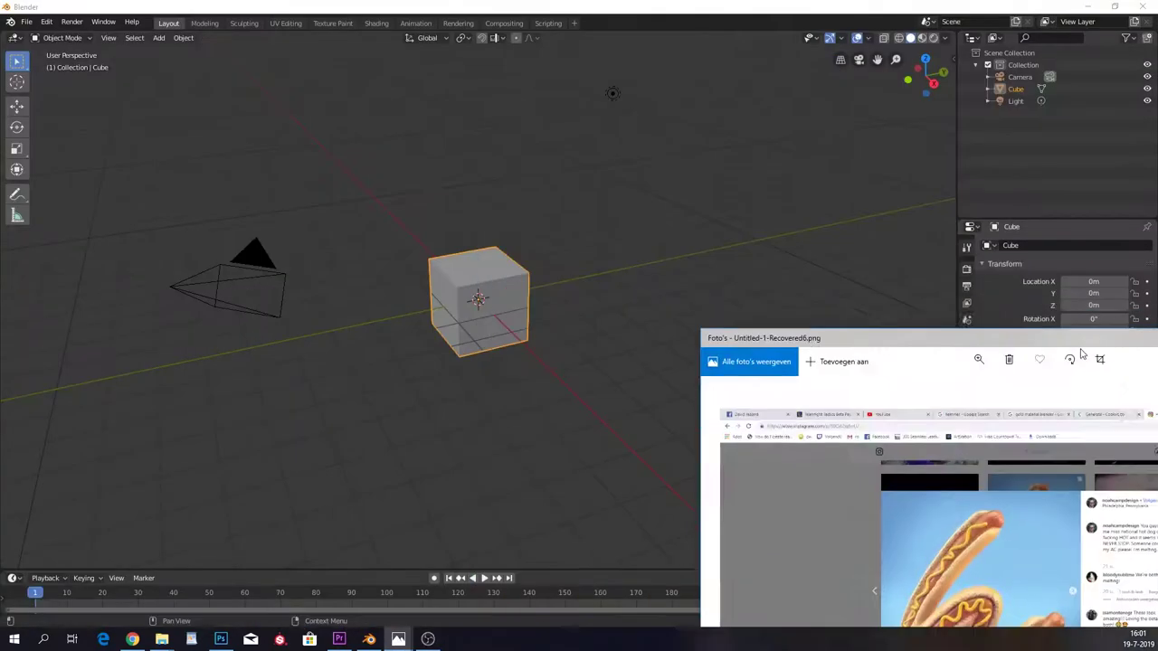
Replace the default cube with a new cylinder added at the origin.
{"action": "key", "text": "Delete"}
{"action": "key", "text": "shift+a"}
{"action": "mouse_move", "coordinate": [486, 295]}
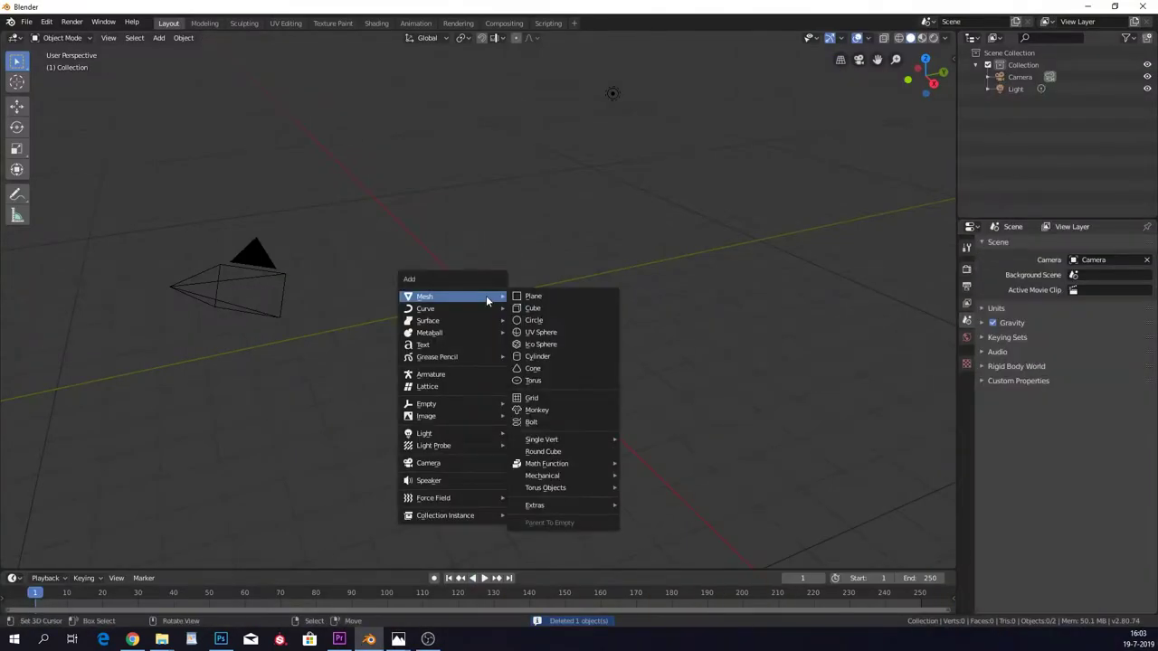
{"action": "left_click", "coordinate": [568, 356]}
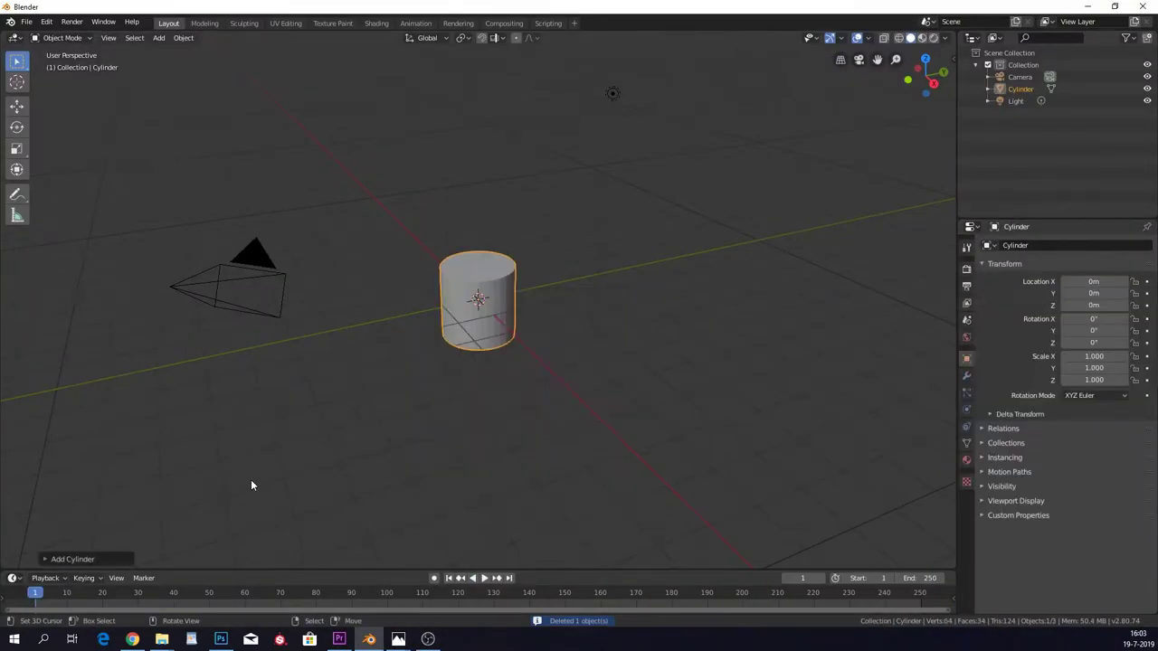
{"action": "left_click", "coordinate": [98, 557]}
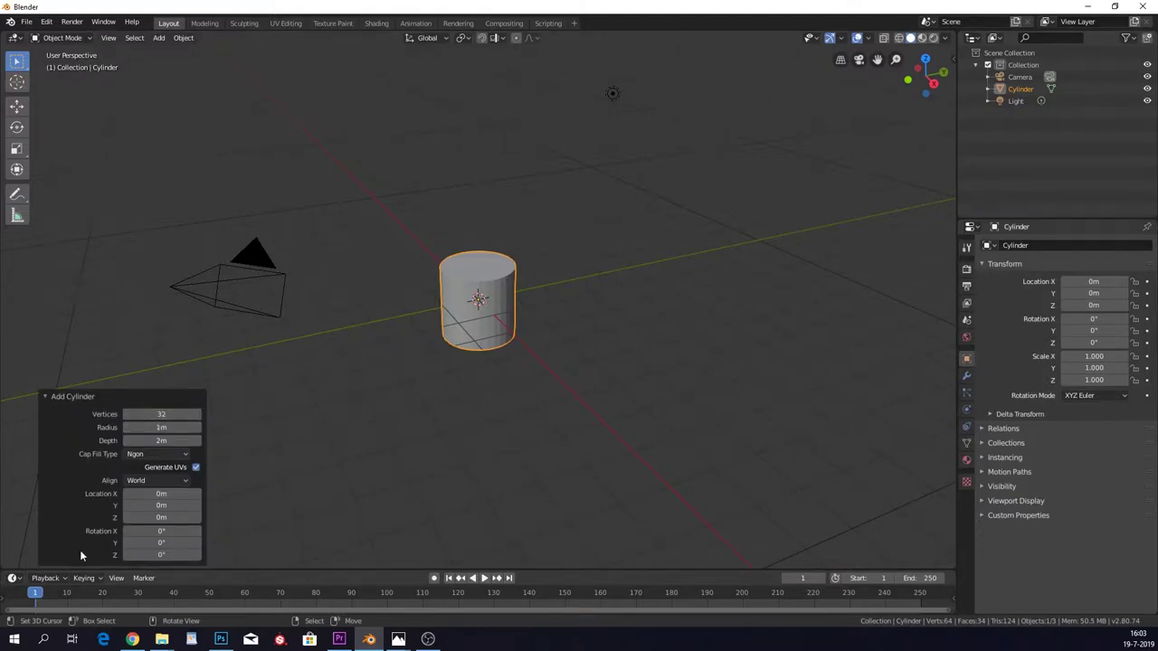
{"action": "left_click", "coordinate": [65, 398]}
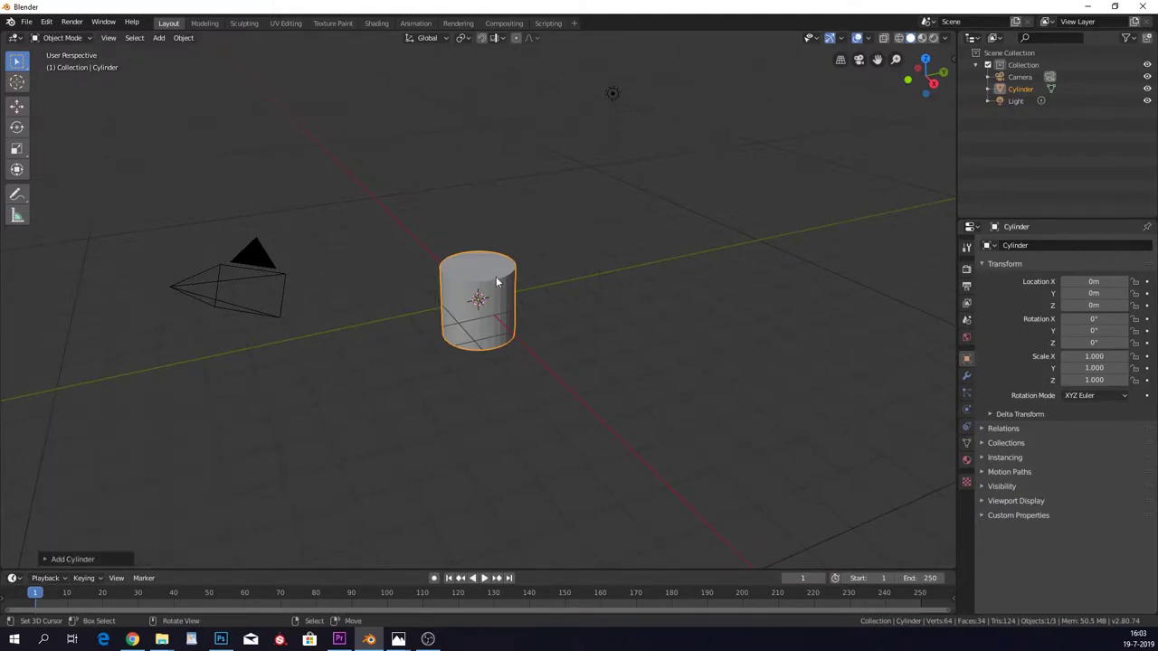
Rotate the cylinder 90° about X with 'rx90' and show the N sidebar.
{"action": "type", "text": "rx90"}
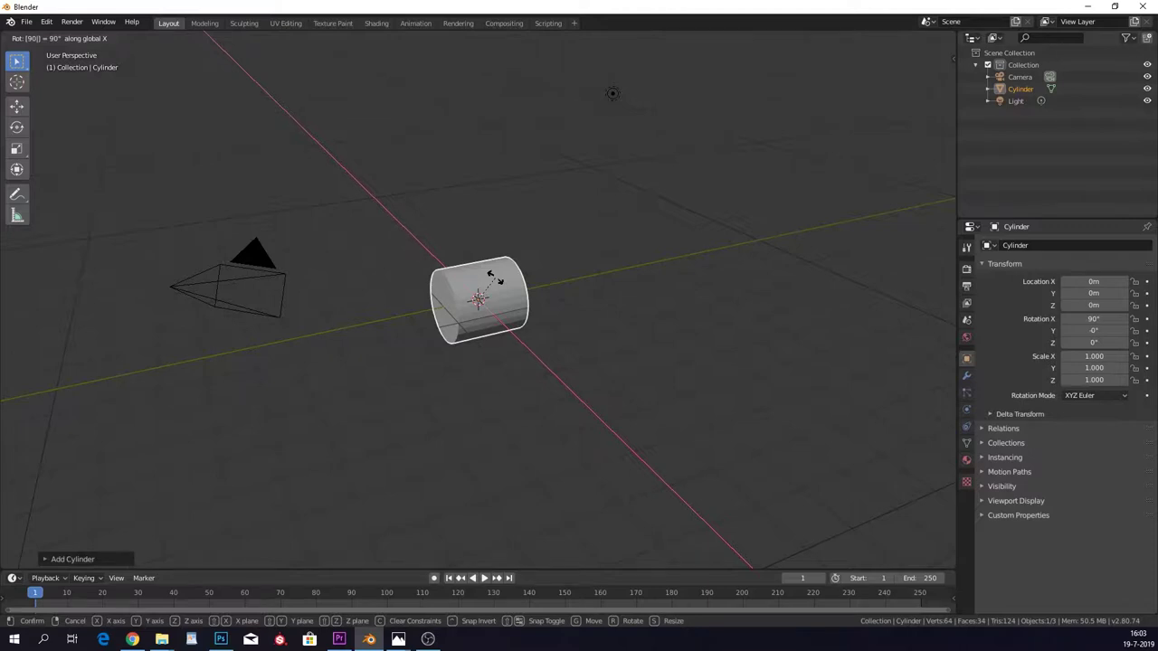
{"action": "key", "text": "Return"}
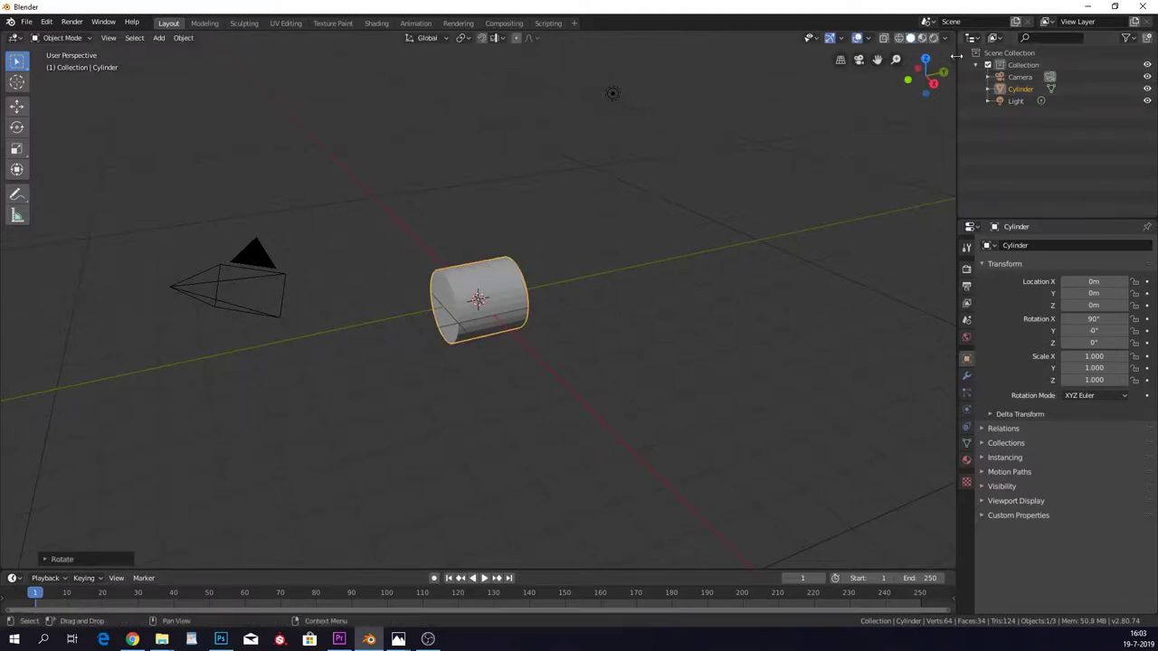
{"action": "key", "text": "n"}
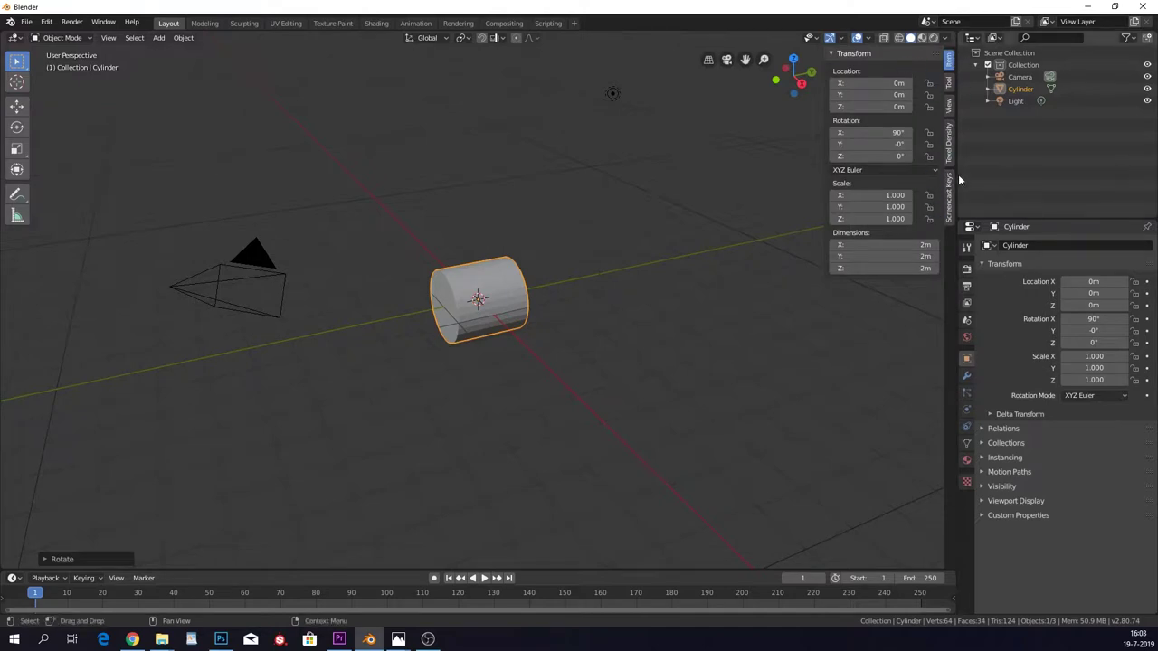
{"action": "left_click", "coordinate": [948, 195]}
{"action": "middle_click_drag", "start_coordinate": [290, 343], "coordinate": [141, 526]}
In Edit Mode, delete the end-cap face at one end of the cylinder.
{"action": "middle_click_drag", "start_coordinate": [360, 336], "coordinate": [452, 270]}
{"action": "scroll", "coordinate": [476, 280], "scroll_direction": "up", "scroll_amount": 6}
{"action": "key", "text": "Tab"}
{"action": "right_click", "coordinate": [414, 278], "text": "alt"}
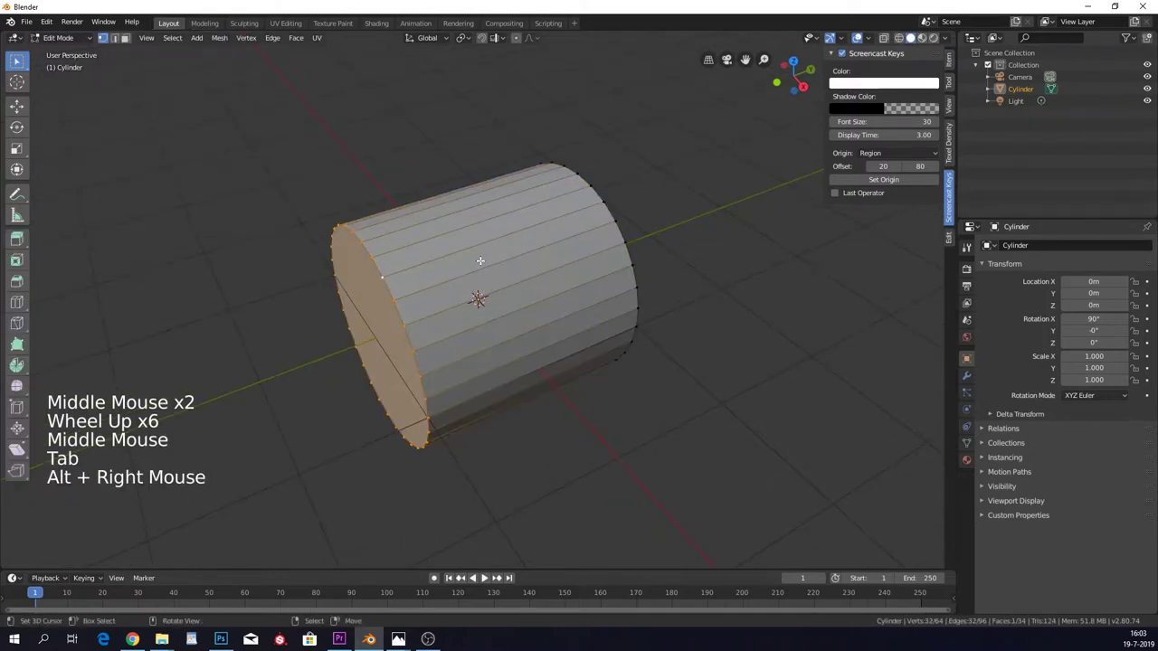
{"action": "key", "text": "x"}
{"action": "left_click", "coordinate": [479, 261]}
Delete the opposite end-cap face, then return to Object Mode with the tube selected.
{"action": "right_click", "coordinate": [607, 209], "text": "alt"}
{"action": "middle_click_drag", "start_coordinate": [607, 209], "coordinate": [491, 214]}
{"action": "key", "text": "x"}
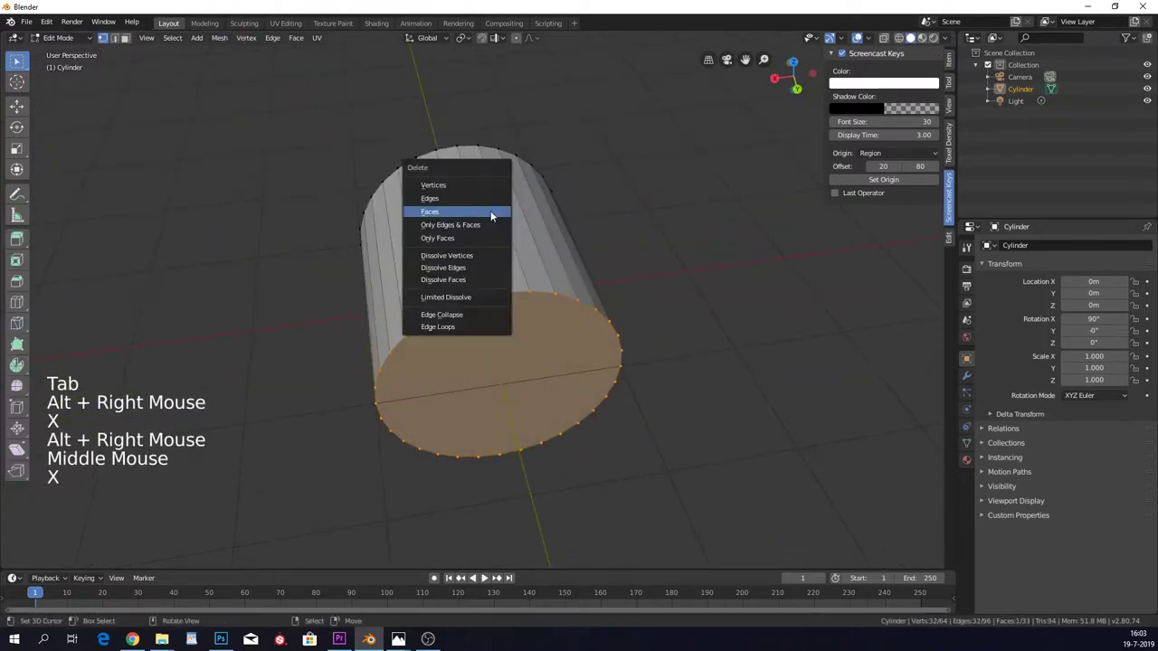
{"action": "left_click", "coordinate": [492, 214]}
{"action": "middle_click_drag", "start_coordinate": [545, 320], "coordinate": [628, 243]}
{"action": "key", "text": "Tab"}
{"action": "key", "text": "Tab"}
{"action": "key", "text": "Tab"}
{"action": "key", "text": "Tab"}
{"action": "right_click", "coordinate": [575, 192]}
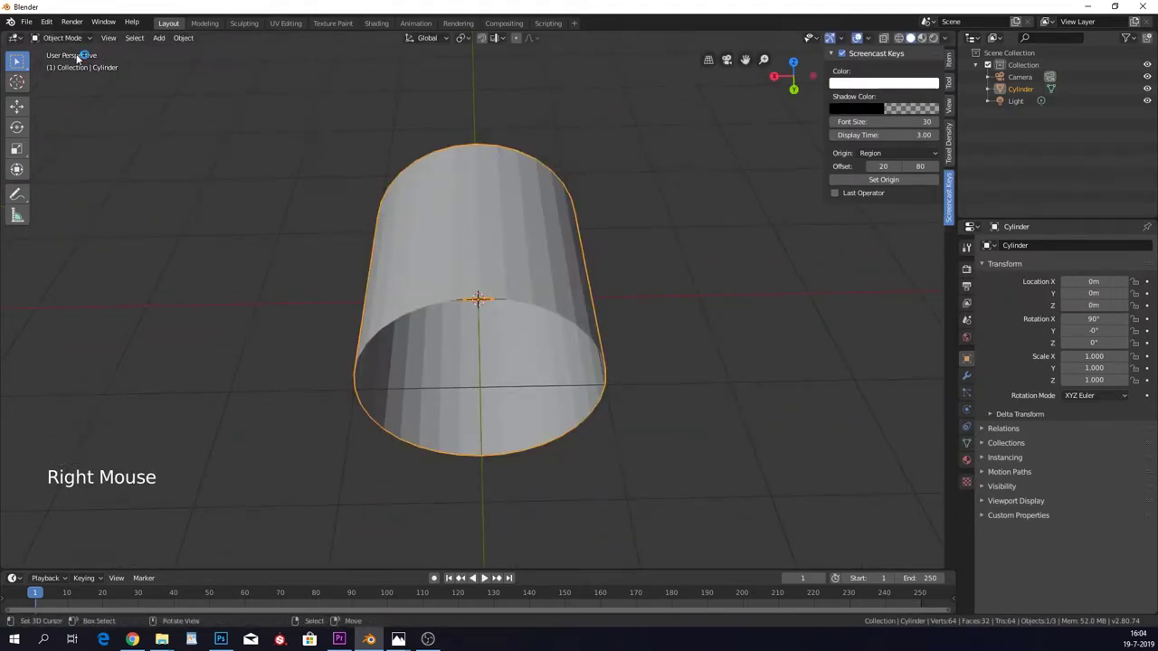
Duplicate the tube in place and delete a grown strip of its faces.
{"action": "key", "text": "shift+d"}
{"action": "right_click", "coordinate": [618, 262]}
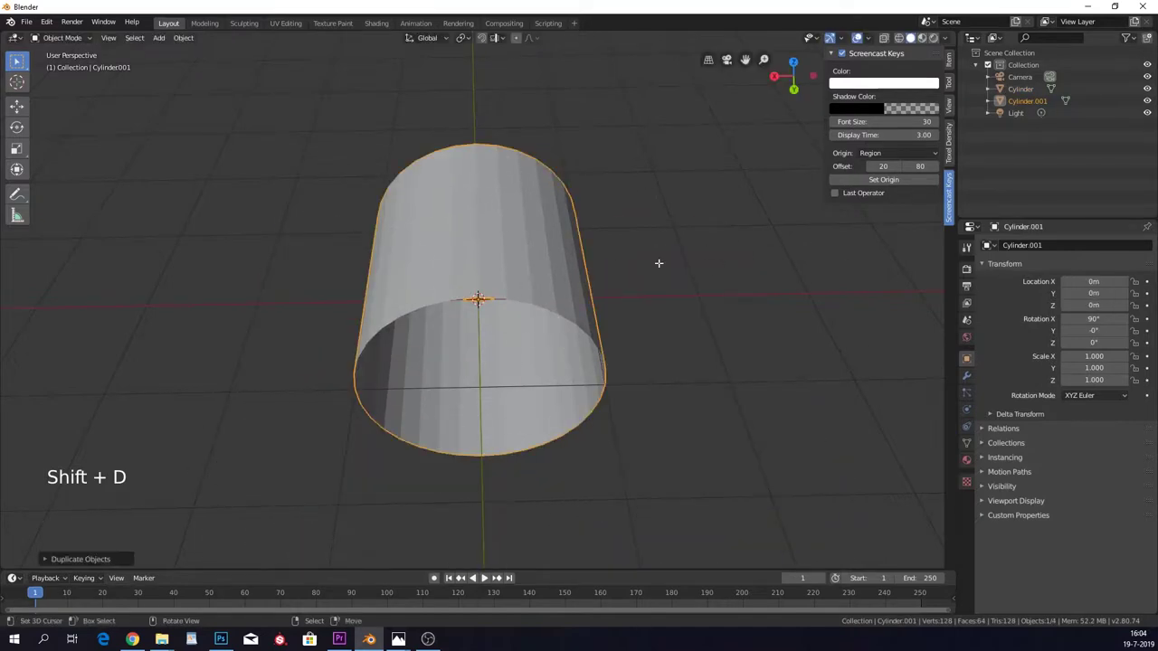
{"action": "key", "text": "Tab"}
{"action": "right_click", "coordinate": [479, 232], "text": "alt"}
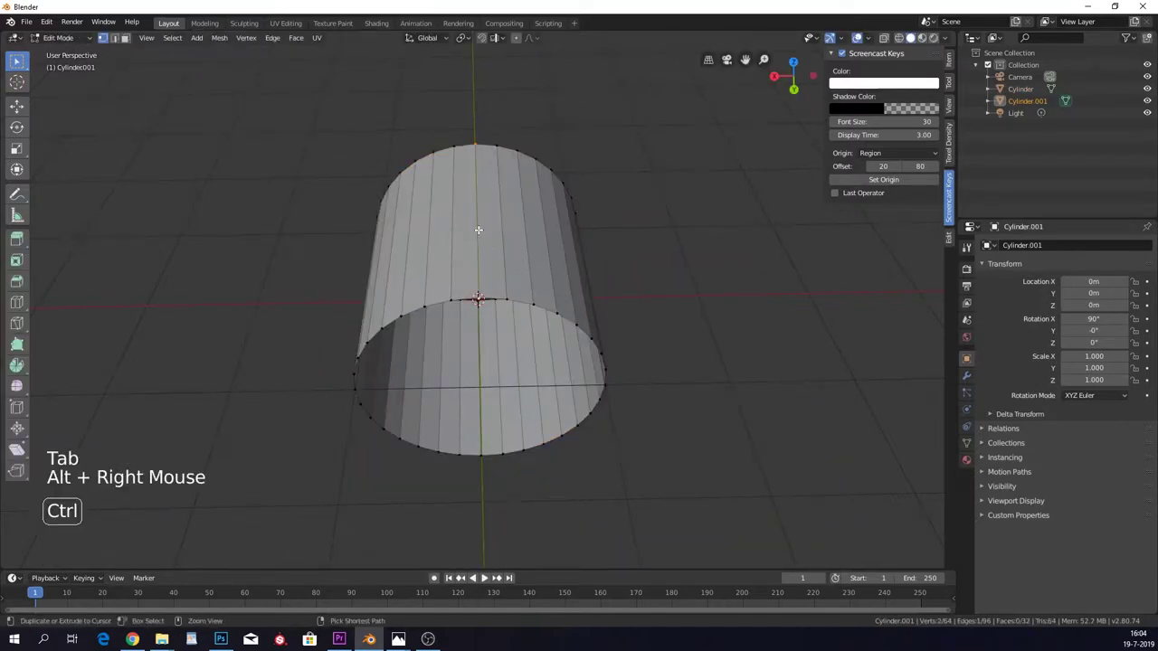
{"action": "key", "text": "ctrl+KP_Add"}
{"action": "key", "text": "ctrl+KP_Add"}
{"action": "key", "text": "ctrl+KP_Add"}
{"action": "key", "text": "ctrl+KP_Add"}
{"action": "key", "text": "ctrl+KP_Add"}
{"action": "key", "text": "ctrl+KP_Add"}
{"action": "middle_click_drag", "start_coordinate": [479, 230], "coordinate": [605, 241]}
{"action": "key", "text": "ctrl+z"}
{"action": "key", "text": "ctrl+z"}
{"action": "key", "text": "x"}
{"action": "left_click", "coordinate": [606, 241]}
{"action": "middle_click_drag", "start_coordinate": [607, 242], "coordinate": [618, 277]}
Select all of the duplicate's geometry, extrude it and scale outward excluding Y.
{"action": "key", "text": "Tab"}
{"action": "key", "text": "Tab"}
{"action": "key", "text": "a"}
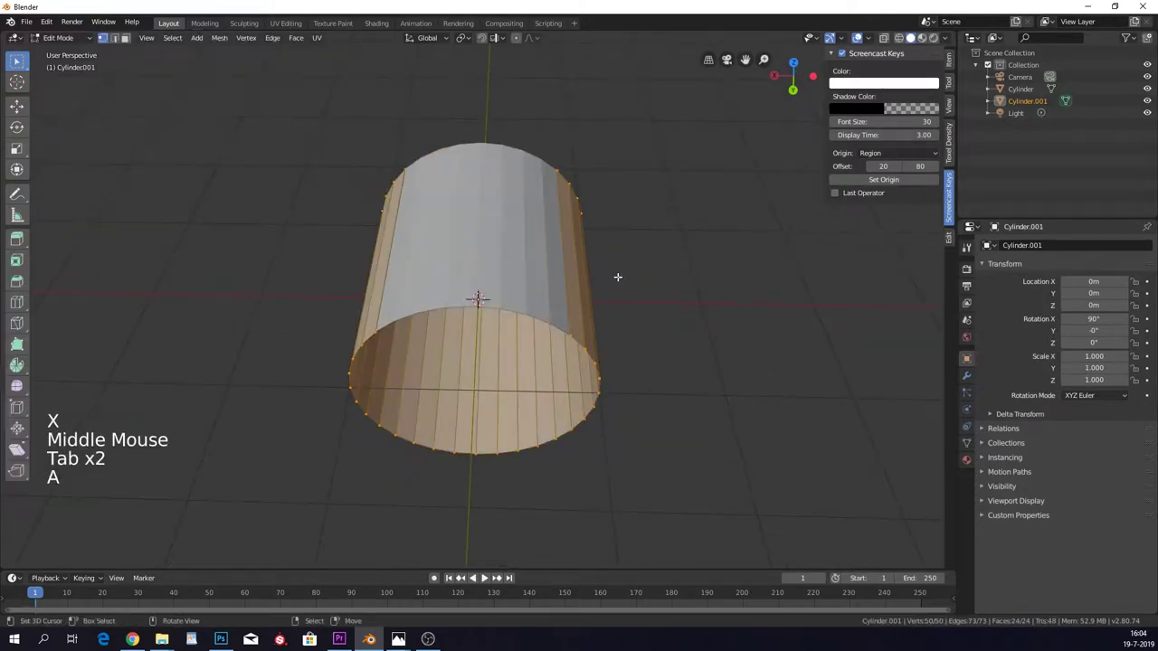
{"action": "key", "text": "e"}
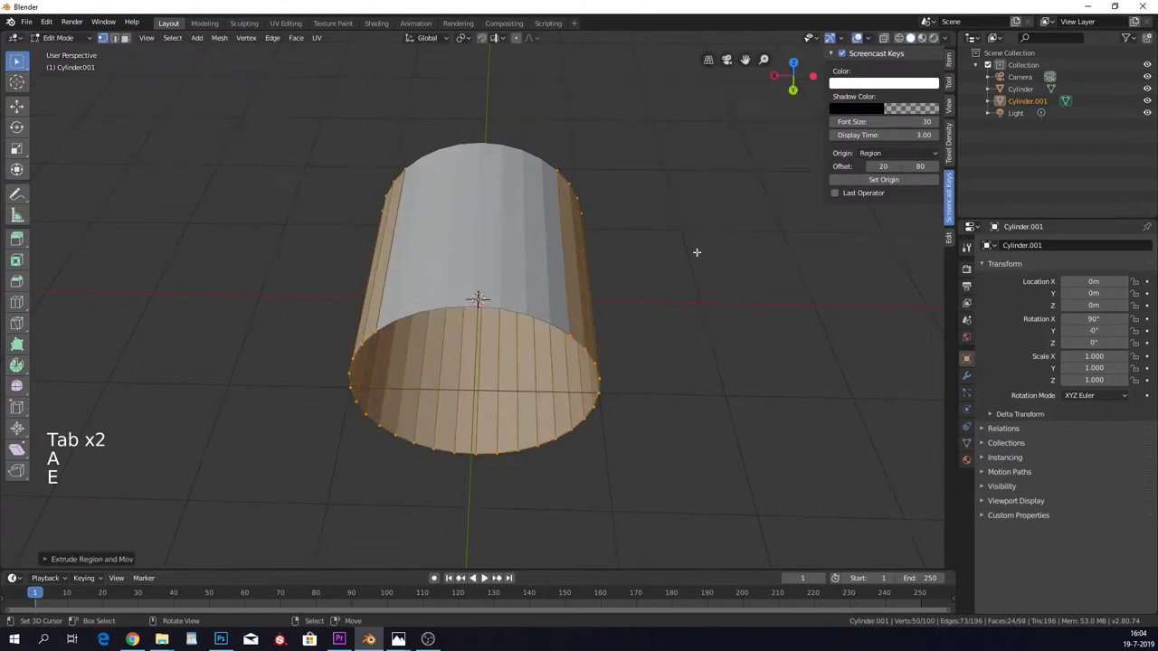
{"action": "key", "text": "s"}
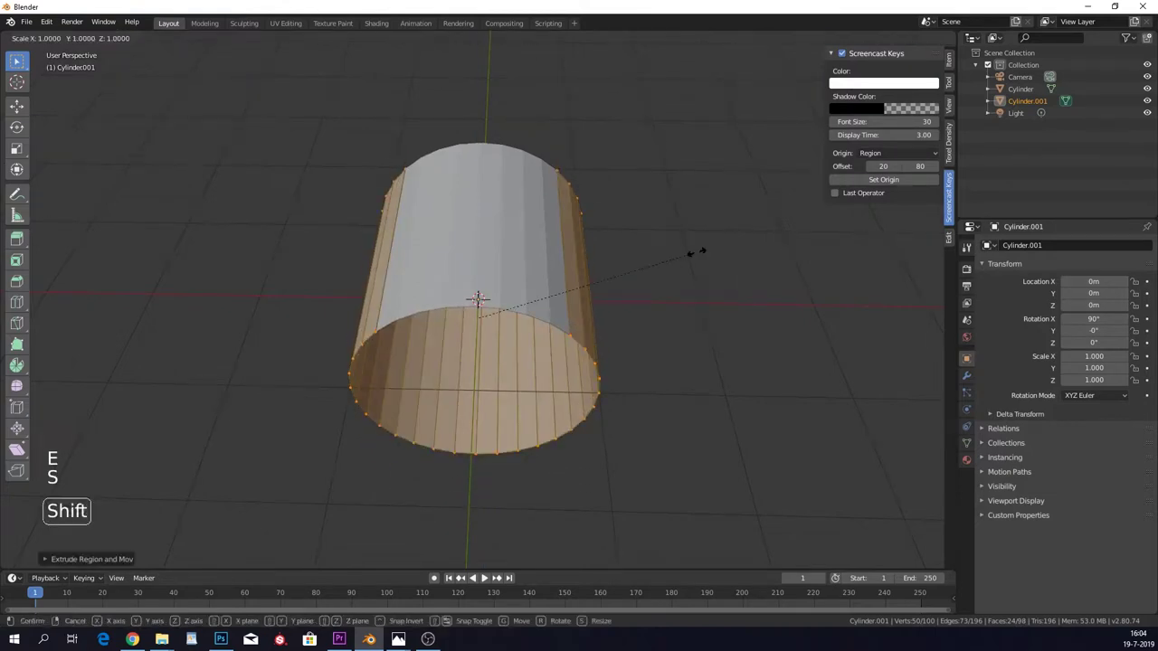
{"action": "key", "text": "shift+y"}
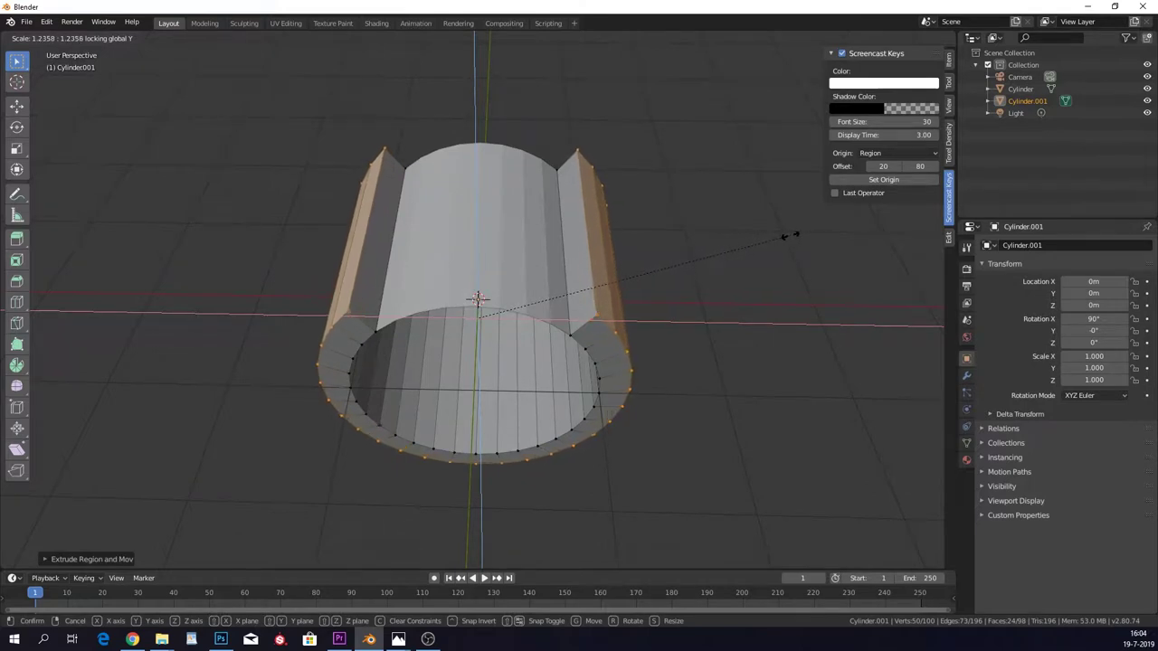
Confirm the outward scale of about 1.24 and return to Object Mode.
{"action": "left_click", "coordinate": [790, 235]}
{"action": "key", "text": "Tab"}
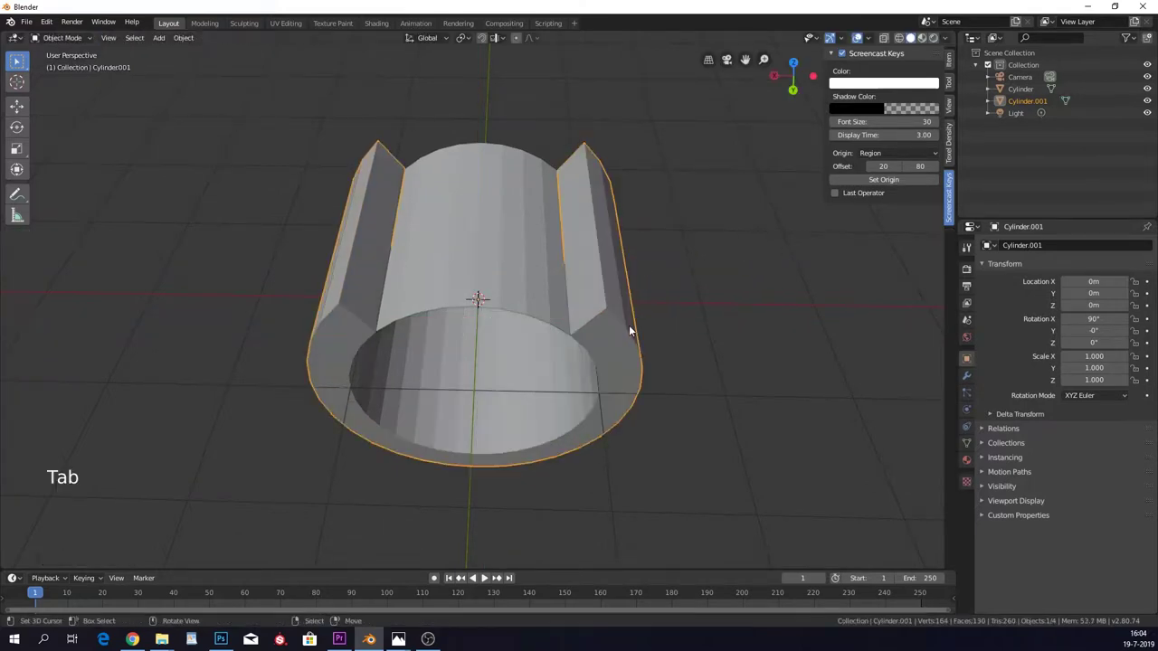
{"action": "middle_click_drag", "start_coordinate": [630, 331], "coordinate": [703, 369]}
{"action": "scroll", "coordinate": [703, 369], "scroll_direction": "down", "scroll_amount": 2}
{"action": "right_click_drag", "start_coordinate": [588, 344], "coordinate": [423, 134]}
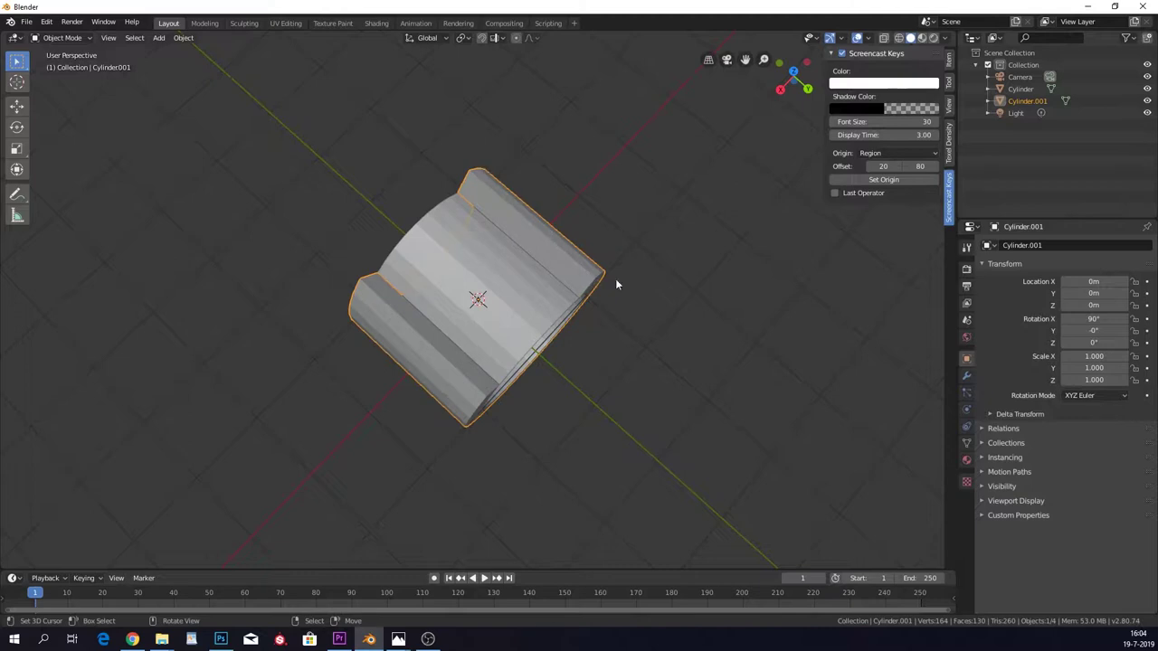
{"action": "mouse_move", "coordinate": [576, 268]}
{"action": "middle_mouse_down"}
{"action": "mouse_move", "coordinate": [550, 294]}
{"action": "mouse_move", "coordinate": [579, 280]}
{"action": "middle_mouse_up"}
Add an Array modifier to Cylinder.001 from the Modifier tab.
{"action": "left_click", "coordinate": [967, 378]}
{"action": "left_click", "coordinate": [1045, 246]}
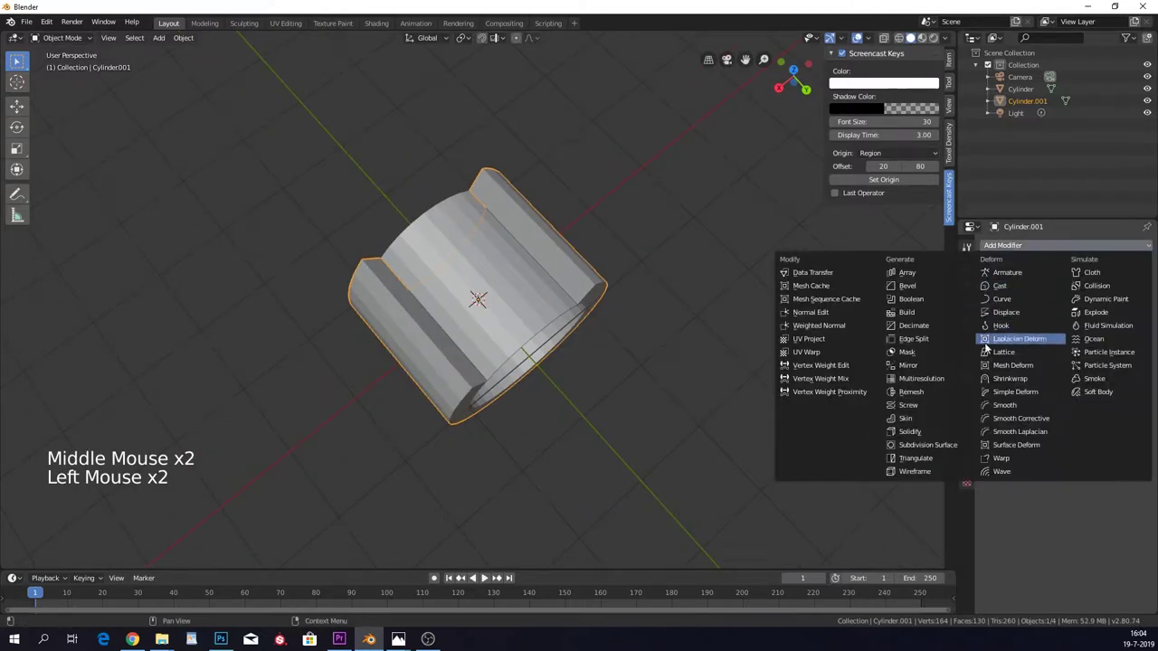
{"action": "left_click", "coordinate": [920, 275]}
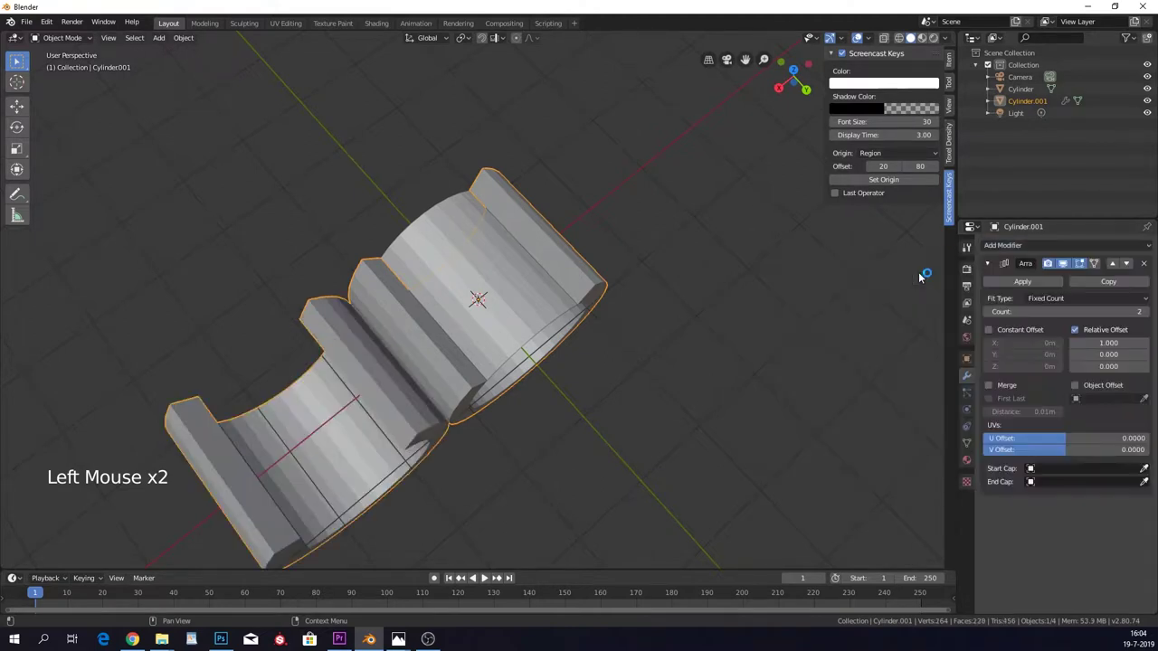
{"action": "middle_click_drag", "start_coordinate": [719, 284], "coordinate": [543, 284]}
Set the array's relative offset to X 0 and Y 1 so the copy sits along Y.
{"action": "left_click", "coordinate": [1103, 343]}
{"action": "type", "text": "0"}
{"action": "key", "text": "Return"}
{"action": "left_click", "coordinate": [1107, 354]}
{"action": "type", "text": "1"}
{"action": "key", "text": "Return"}
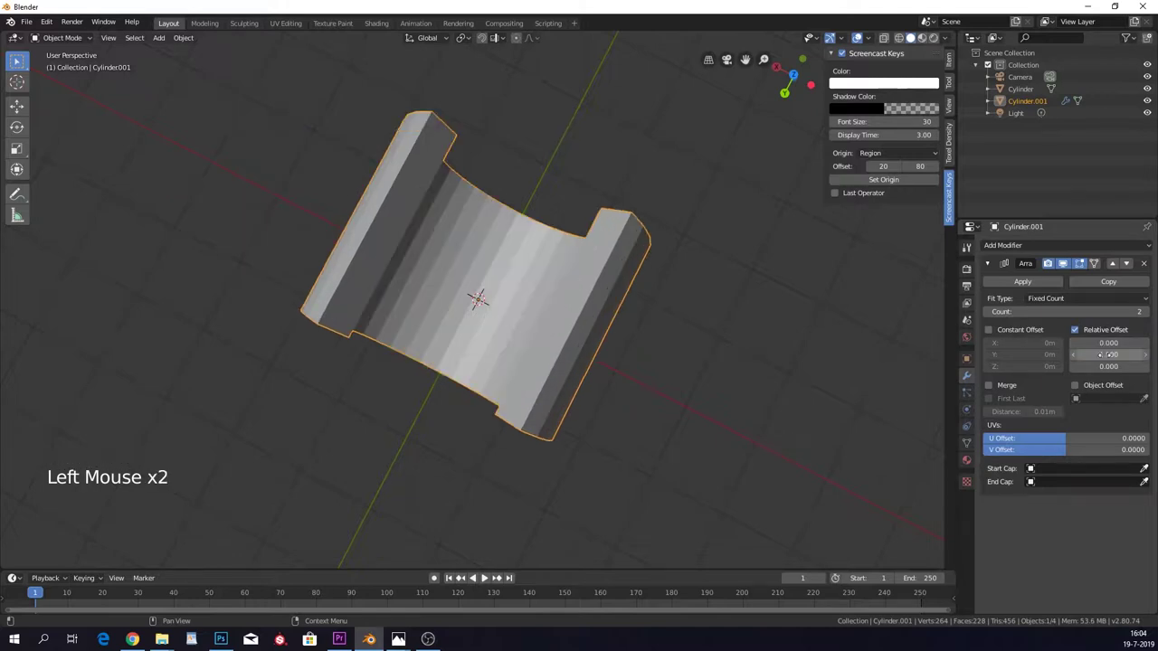
{"action": "middle_click_drag", "start_coordinate": [525, 258], "coordinate": [633, 258]}
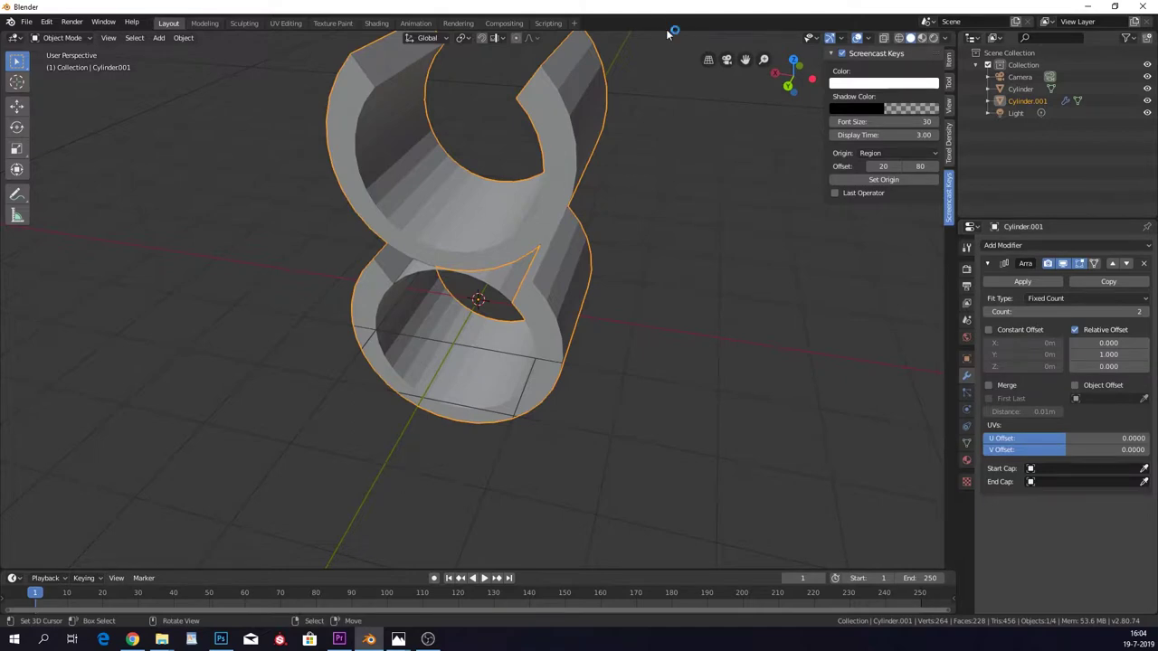
{"action": "middle_click_drag", "start_coordinate": [471, 272], "coordinate": [497, 268]}
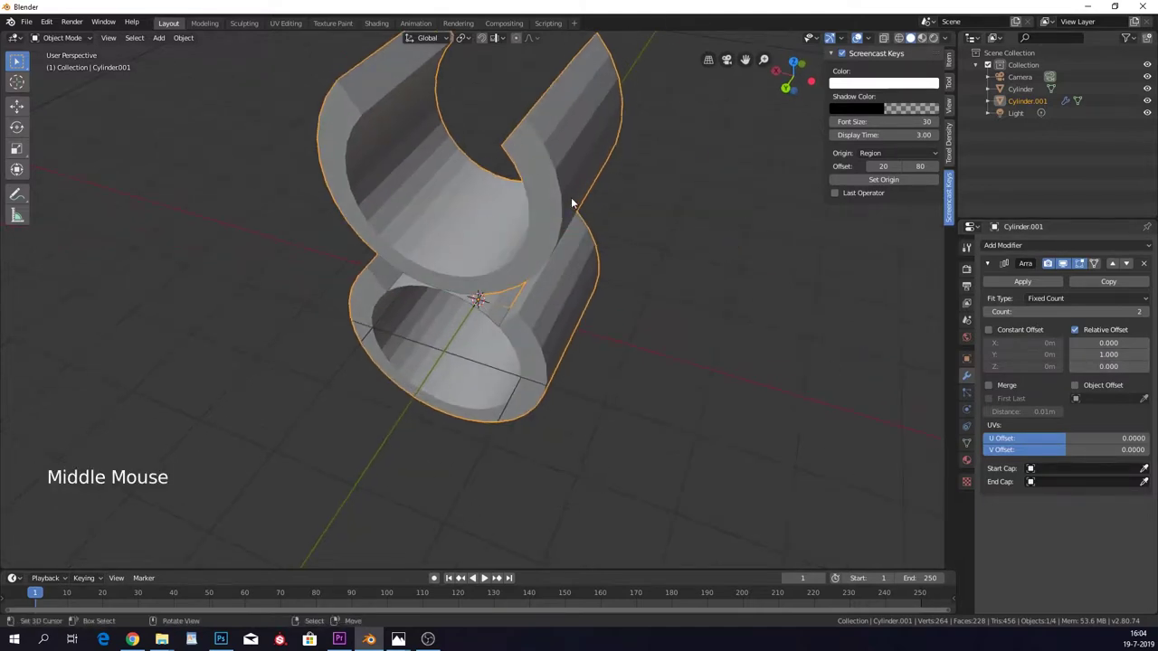
{"action": "middle_click_drag", "start_coordinate": [572, 204], "coordinate": [610, 219]}
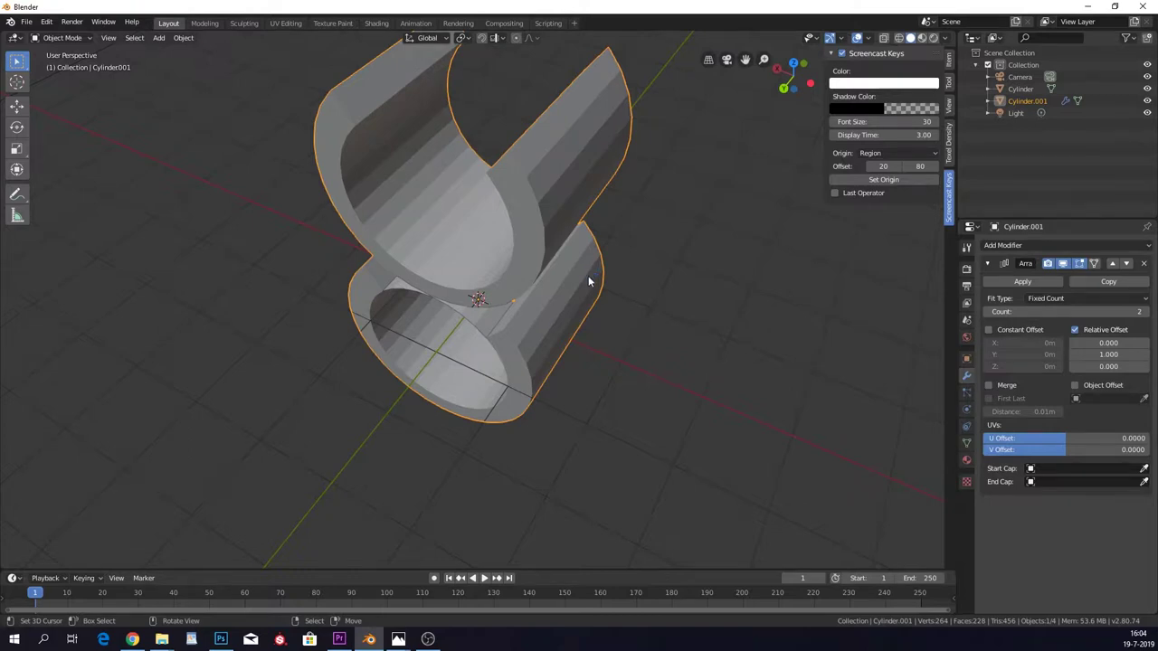
Apply the rotation of both the outer shell and the inner cylinder.
{"action": "key", "text": "ctrl+a"}
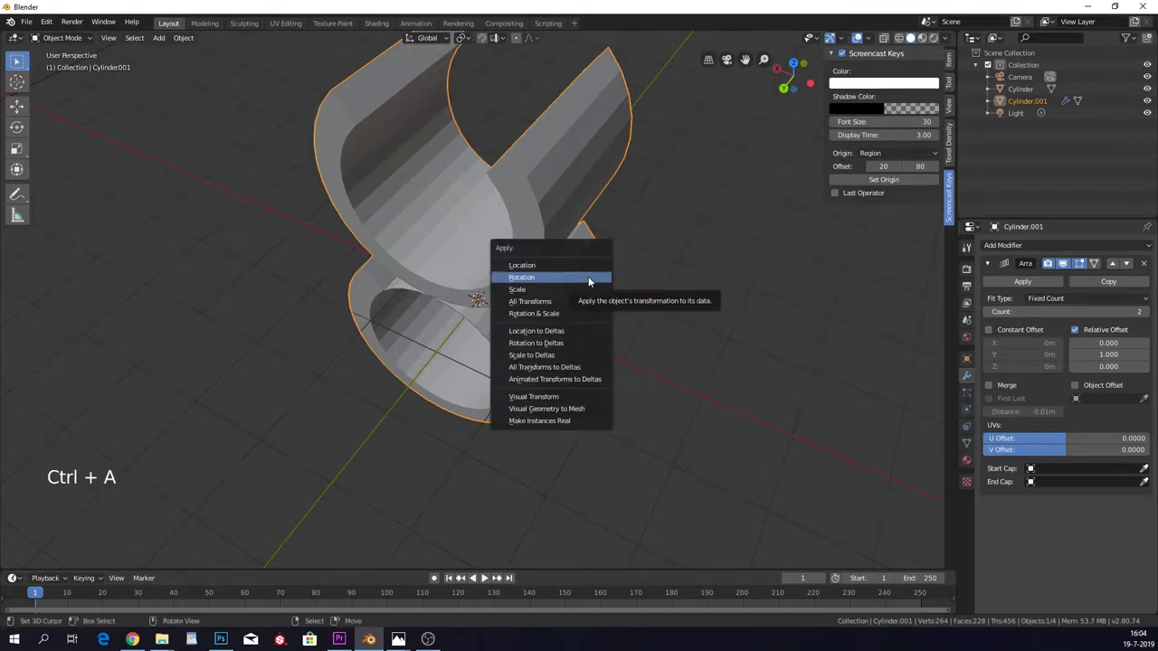
{"action": "left_click", "coordinate": [588, 276]}
{"action": "right_click", "coordinate": [489, 245]}
{"action": "right_click", "coordinate": [487, 244]}
{"action": "key", "text": "ctrl+a"}
{"action": "left_click", "coordinate": [487, 245]}
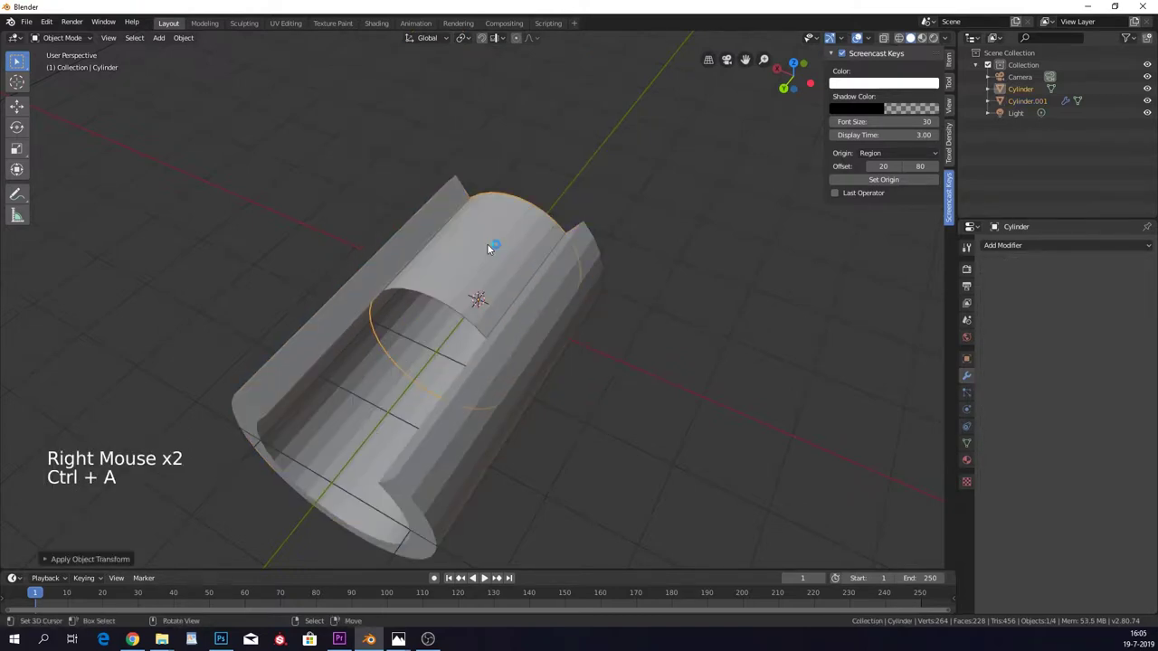
Give the inner Cylinder an Array modifier with relative offset along Y 1.0.
{"action": "right_click", "coordinate": [461, 433]}
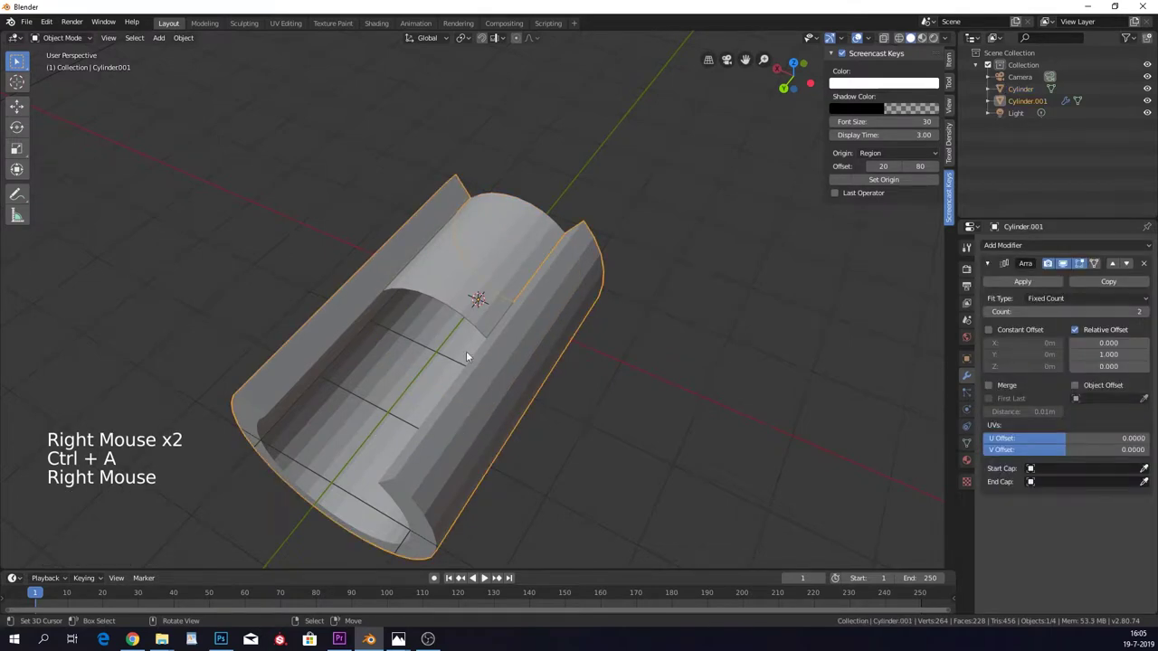
{"action": "scroll", "coordinate": [426, 479], "scroll_direction": "down", "scroll_amount": 4}
{"action": "middle_click_drag", "start_coordinate": [435, 469], "coordinate": [421, 398]}
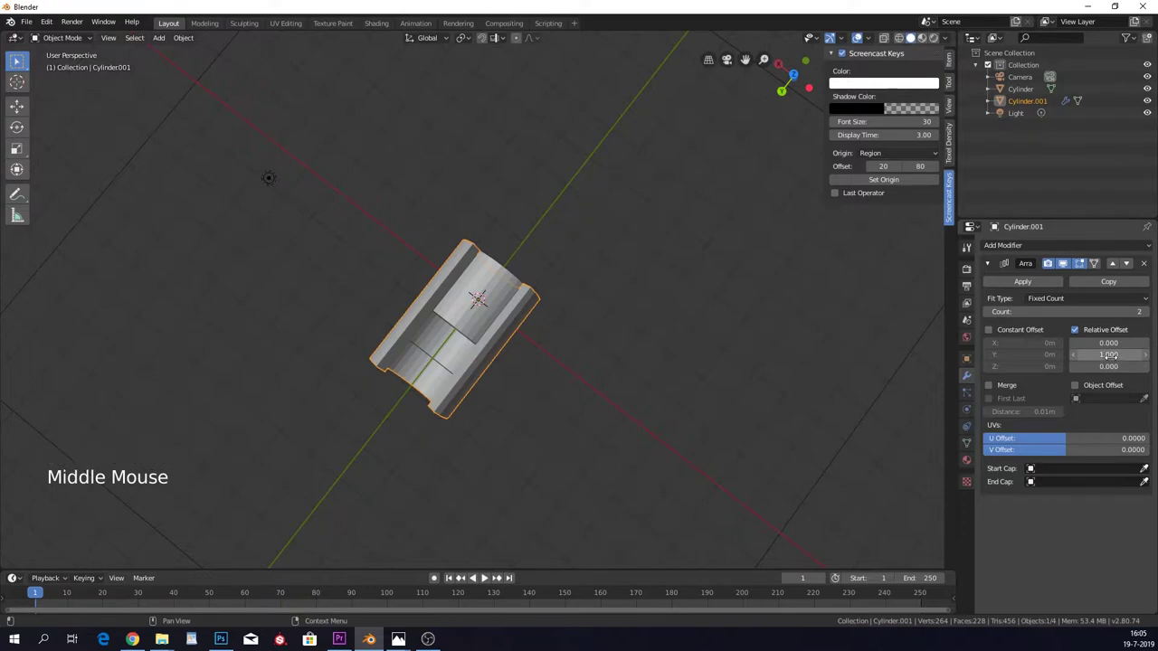
{"action": "right_click", "coordinate": [500, 296]}
{"action": "left_click", "coordinate": [1077, 246]}
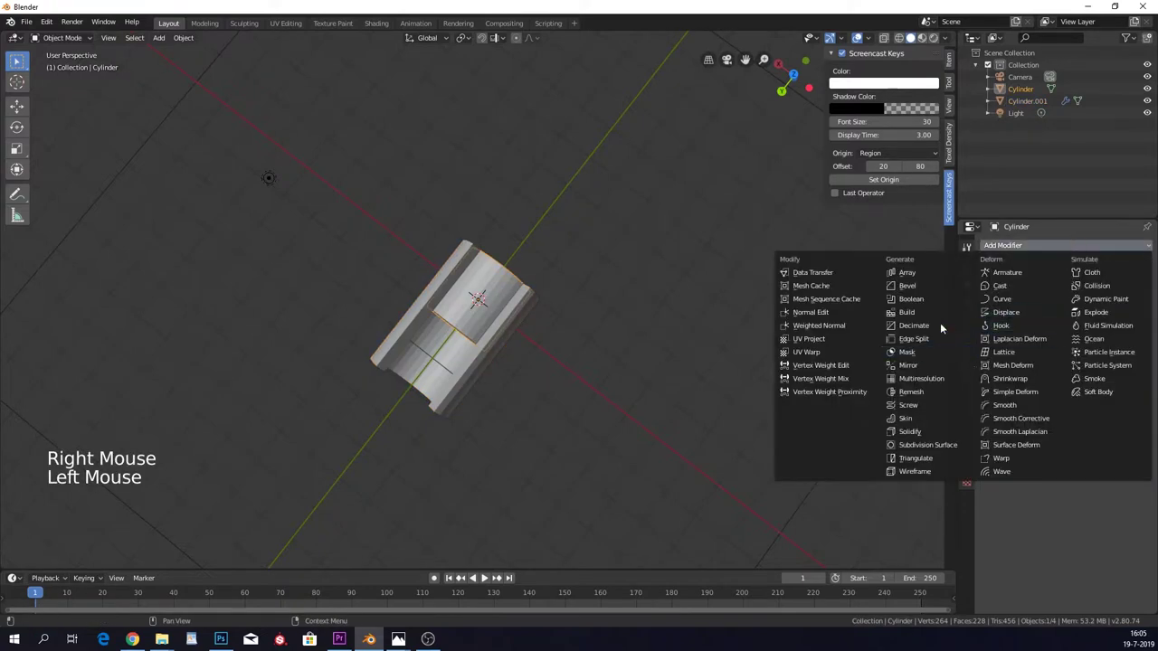
{"action": "left_click", "coordinate": [907, 272]}
{"action": "left_click_drag", "start_coordinate": [1108, 355], "coordinate": [1086, 343]}
{"action": "middle_click_drag", "start_coordinate": [669, 281], "coordinate": [427, 234]}
Raise the inner Cylinder's array count to 4, then reselect Cylinder.001.
{"action": "scroll", "coordinate": [587, 258], "scroll_direction": "up", "scroll_amount": 4}
{"action": "scroll", "coordinate": [492, 275], "scroll_direction": "down", "scroll_amount": 3}
{"action": "scroll", "coordinate": [427, 233], "scroll_direction": "up", "scroll_amount": 3}
{"action": "right_click", "coordinate": [526, 239]}
{"action": "right_click", "coordinate": [551, 254]}
{"action": "left_click", "coordinate": [1144, 312]}
{"action": "left_click", "coordinate": [1144, 312]}
{"action": "left_click", "coordinate": [1144, 312]}
{"action": "right_click", "coordinate": [496, 266]}
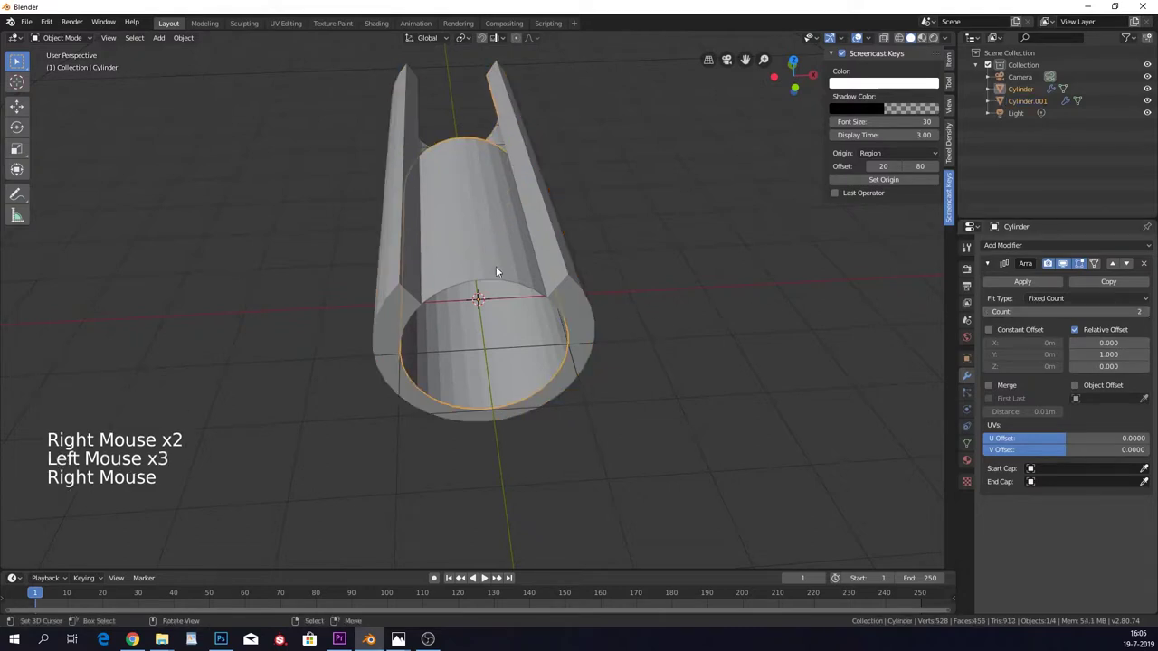
{"action": "left_click", "coordinate": [1142, 312]}
{"action": "left_click", "coordinate": [1141, 312]}
{"action": "left_click", "coordinate": [1142, 312]}
{"action": "scroll", "coordinate": [558, 214], "scroll_direction": "down", "scroll_amount": 2}
{"action": "middle_click_drag", "start_coordinate": [558, 214], "coordinate": [639, 266]}
{"action": "scroll", "coordinate": [639, 266], "scroll_direction": "up", "scroll_amount": 2}
{"action": "right_click", "coordinate": [616, 304]}
Add a Subdivision Surface modifier to Cylinder.001 and enter face-select Edit Mode.
{"action": "left_click", "coordinate": [1079, 244]}
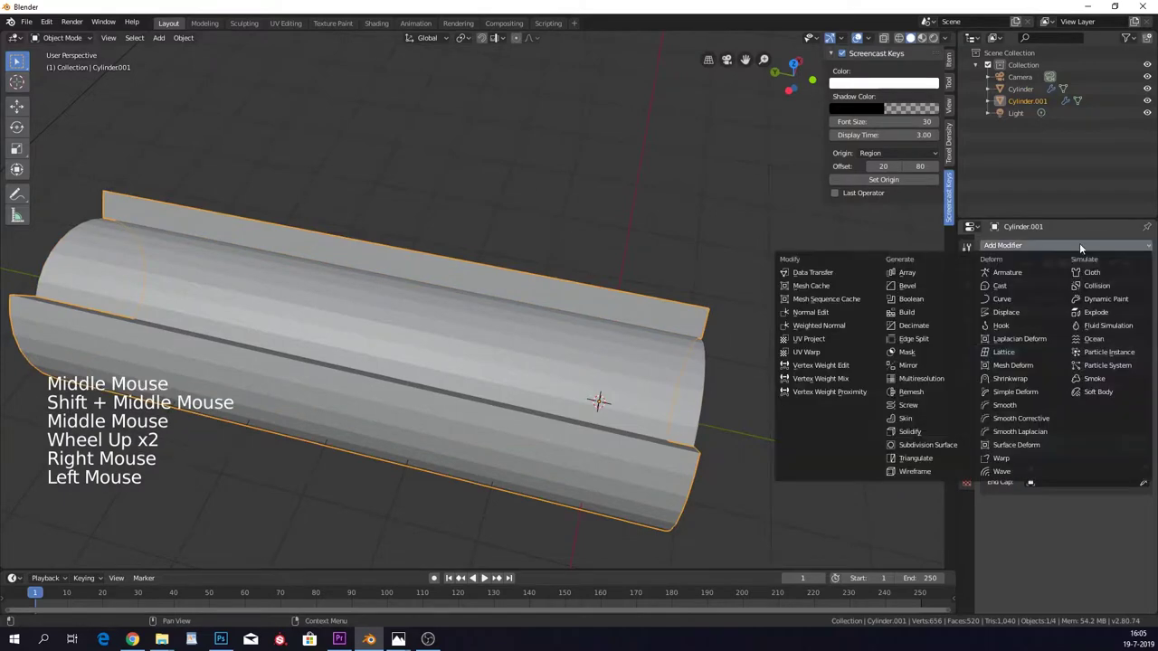
{"action": "left_click", "coordinate": [941, 443]}
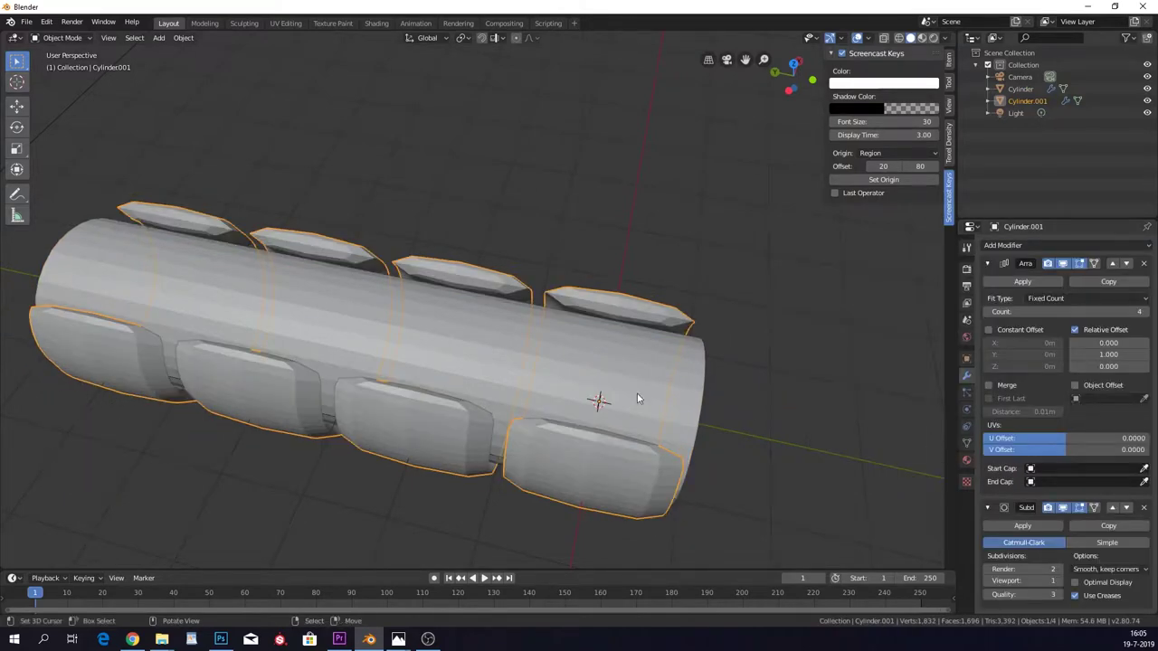
{"action": "right_click", "coordinate": [667, 289]}
{"action": "key", "text": "Tab"}
{"action": "scroll", "coordinate": [550, 336], "scroll_direction": "up", "scroll_amount": 2}
{"action": "middle_click_drag", "start_coordinate": [667, 289], "coordinate": [276, 204]}
{"action": "scroll", "coordinate": [550, 336], "scroll_direction": "down", "scroll_amount": 1}
{"action": "scroll", "coordinate": [550, 335], "scroll_direction": "down", "scroll_amount": 2}
{"action": "left_click", "coordinate": [125, 37]}
{"action": "scroll", "coordinate": [488, 225], "scroll_direction": "up", "scroll_amount": 3}
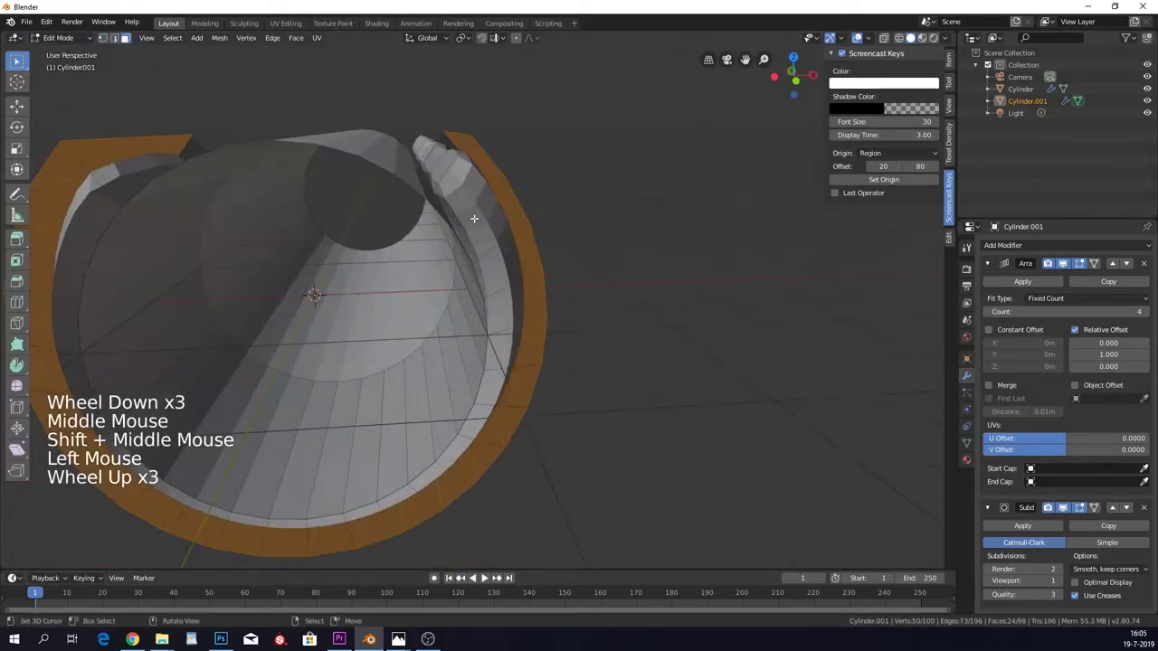
Hide the subdivision in the viewport, then select and delete the faces around one end rim.
{"action": "right_click", "coordinate": [472, 199]}
{"action": "scroll", "coordinate": [501, 333], "scroll_direction": "down", "scroll_amount": 2}
{"action": "key", "text": "z"}
{"action": "middle_click_drag", "start_coordinate": [530, 311], "coordinate": [543, 313]}
{"action": "key", "text": "Tab"}
{"action": "key", "text": "Tab"}
{"action": "left_click", "coordinate": [1078, 507]}
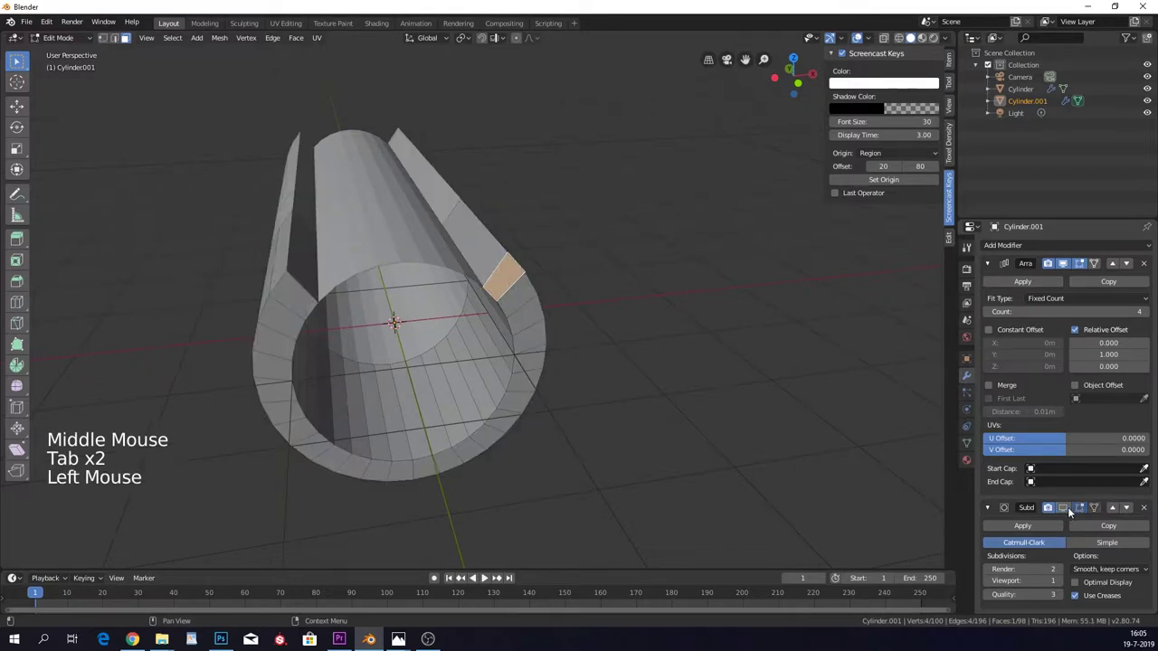
{"action": "right_click", "coordinate": [519, 427], "text": "ctrl"}
{"action": "right_click", "coordinate": [362, 465], "text": "ctrl"}
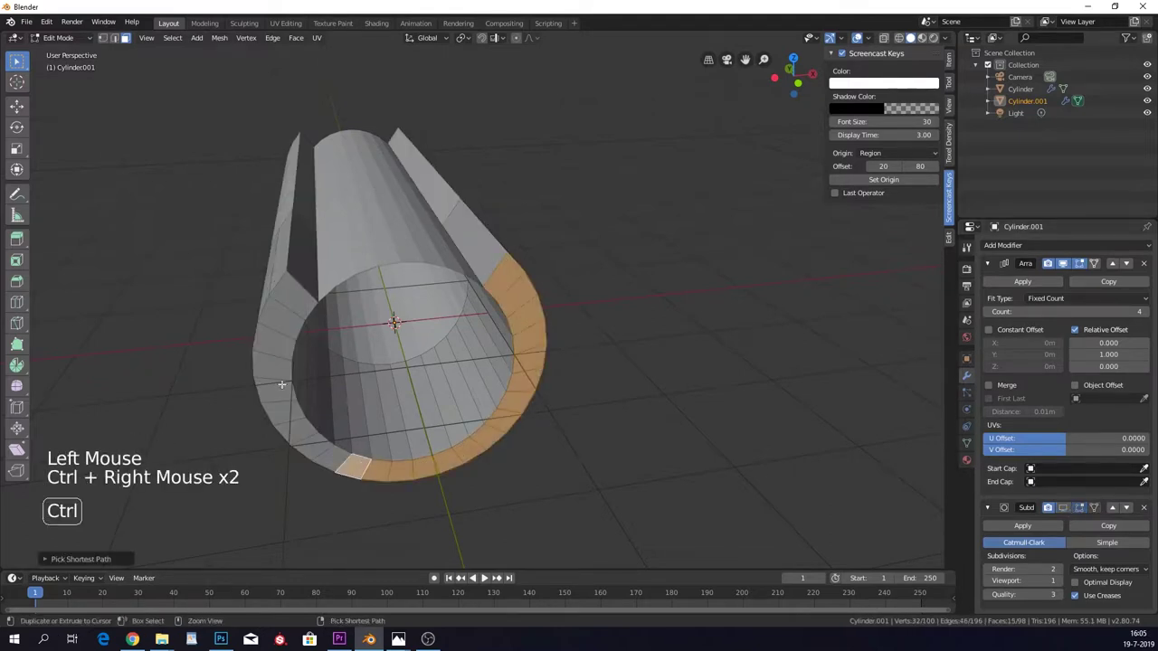
{"action": "right_click", "coordinate": [290, 305], "text": "ctrl"}
{"action": "key", "text": "x"}
{"action": "left_click", "coordinate": [299, 331]}
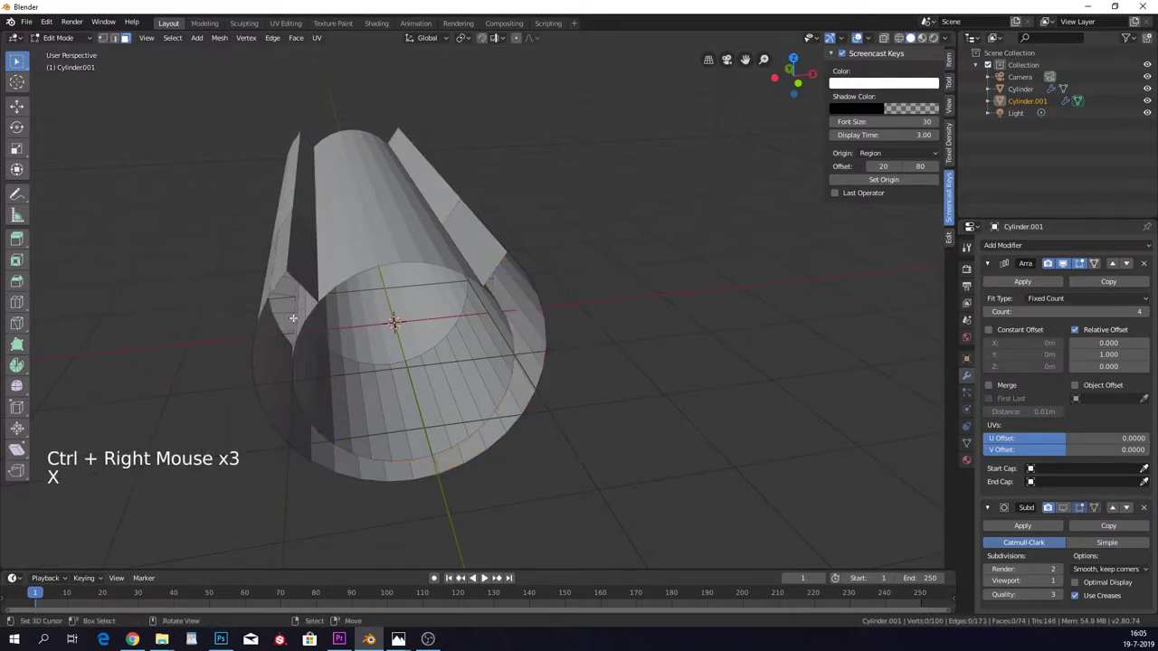
Delete the faces of the opposite end rim and return to Object Mode.
{"action": "middle_click_drag", "start_coordinate": [298, 331], "coordinate": [790, 264]}
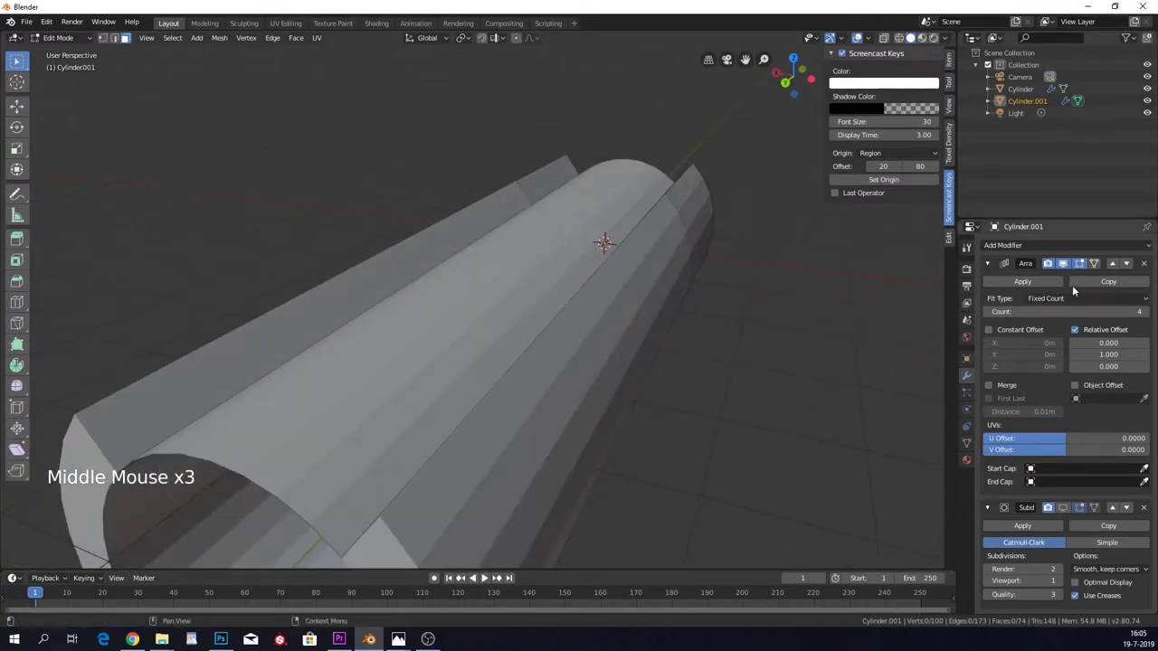
{"action": "left_click", "coordinate": [804, 242]}
{"action": "right_click", "coordinate": [658, 218]}
{"action": "right_click", "coordinate": [670, 296], "text": "ctrl"}
{"action": "middle_click_drag", "start_coordinate": [669, 296], "coordinate": [543, 350]}
{"action": "right_click", "coordinate": [544, 350], "text": "ctrl"}
{"action": "right_click", "coordinate": [493, 221], "text": "ctrl"}
{"action": "key", "text": "x"}
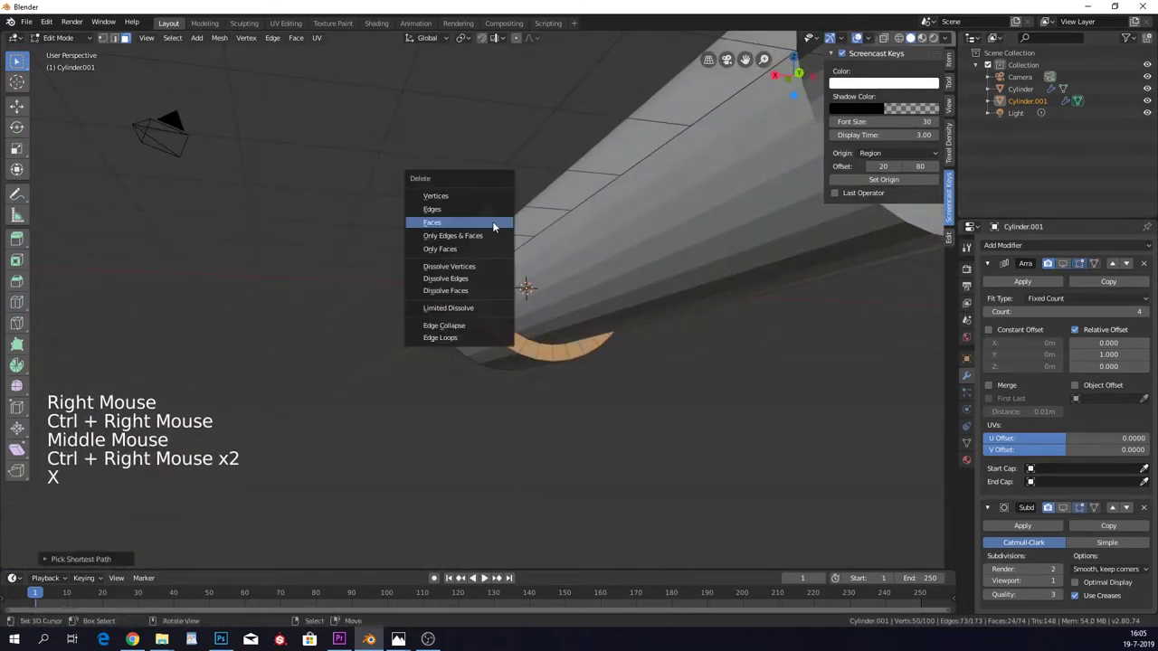
{"action": "left_click", "coordinate": [475, 224]}
{"action": "middle_click_drag", "start_coordinate": [474, 225], "coordinate": [1089, 288]}
{"action": "key", "text": "Tab"}
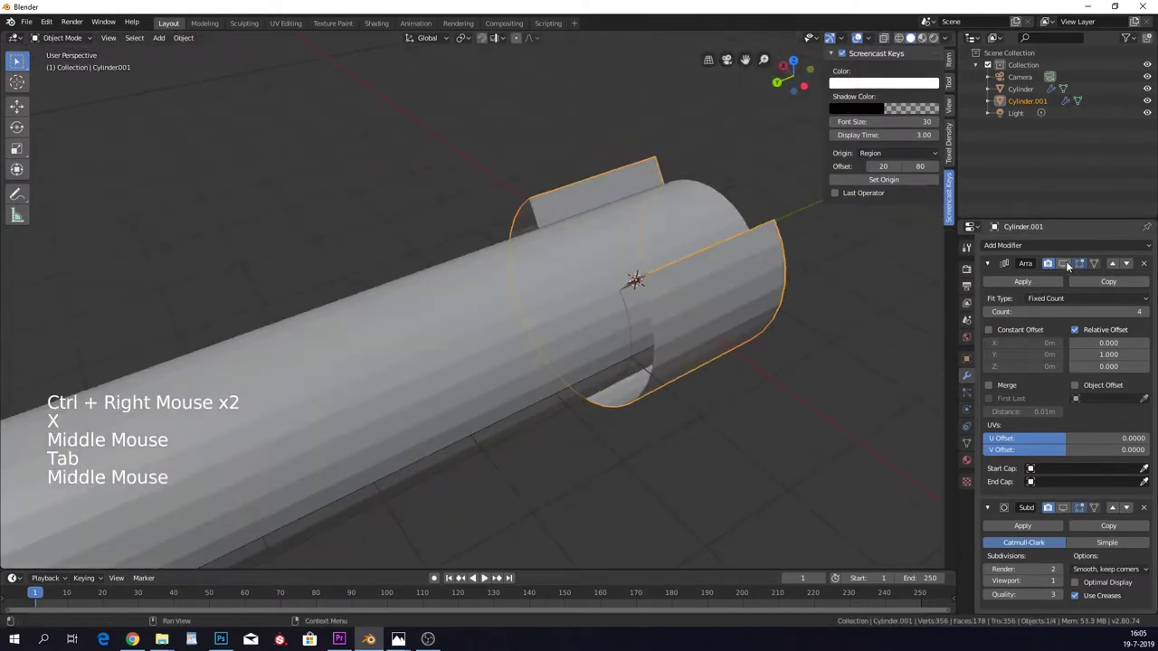
Toggle the array's viewport display and inspect the tube's open ends from several angles.
{"action": "left_click", "coordinate": [1064, 264]}
{"action": "scroll", "coordinate": [1065, 463], "scroll_direction": "down", "scroll_amount": 2}
{"action": "left_click", "coordinate": [769, 299]}
{"action": "middle_click_drag", "start_coordinate": [769, 299], "coordinate": [503, 389]}
{"action": "scroll", "coordinate": [604, 279], "scroll_direction": "down", "scroll_amount": 2}
{"action": "scroll", "coordinate": [172, 166], "scroll_direction": "down", "scroll_amount": 3}
{"action": "middle_click_drag", "start_coordinate": [377, 259], "coordinate": [383, 223]}
{"action": "scroll", "coordinate": [544, 255], "scroll_direction": "up", "scroll_amount": 5}
{"action": "middle_click_drag", "start_coordinate": [544, 255], "coordinate": [538, 317]}
{"action": "scroll", "coordinate": [534, 254], "scroll_direction": "down", "scroll_amount": 3}
{"action": "scroll", "coordinate": [588, 286], "scroll_direction": "up", "scroll_amount": 1}
{"action": "middle_click_drag", "start_coordinate": [587, 283], "coordinate": [392, 300]}
{"action": "scroll", "coordinate": [392, 299], "scroll_direction": "up", "scroll_amount": 1}
Turn off the Array viewport display for the inner Cylinder and for Cylinder.001.
{"action": "right_click", "coordinate": [366, 215]}
{"action": "middle_click_drag", "start_coordinate": [513, 241], "coordinate": [609, 273]}
{"action": "scroll", "coordinate": [602, 279], "scroll_direction": "down", "scroll_amount": 1}
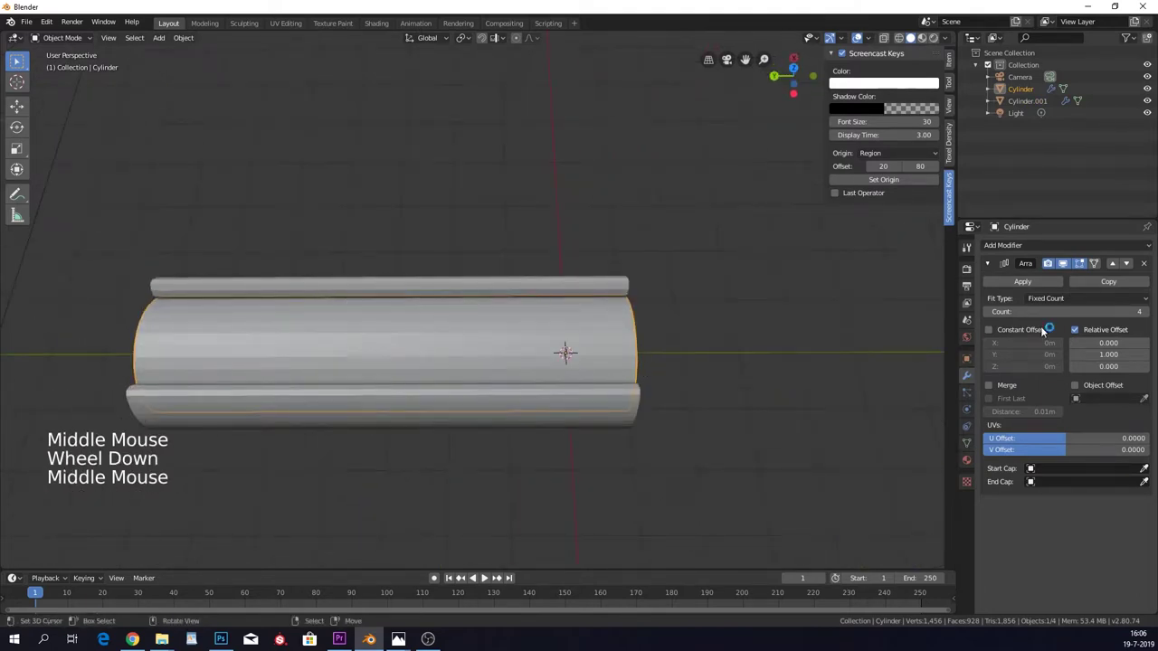
{"action": "left_click", "coordinate": [1075, 275]}
{"action": "right_click", "coordinate": [571, 268]}
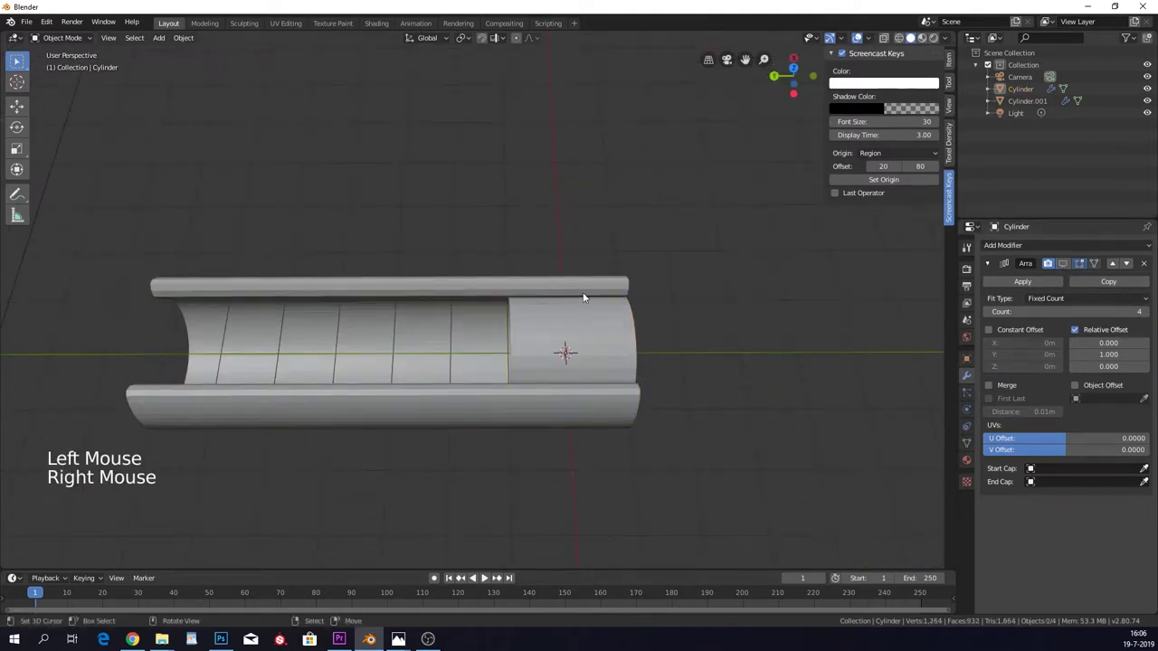
{"action": "right_click", "coordinate": [572, 269]}
{"action": "right_click", "coordinate": [571, 269]}
{"action": "left_click", "coordinate": [1063, 263]}
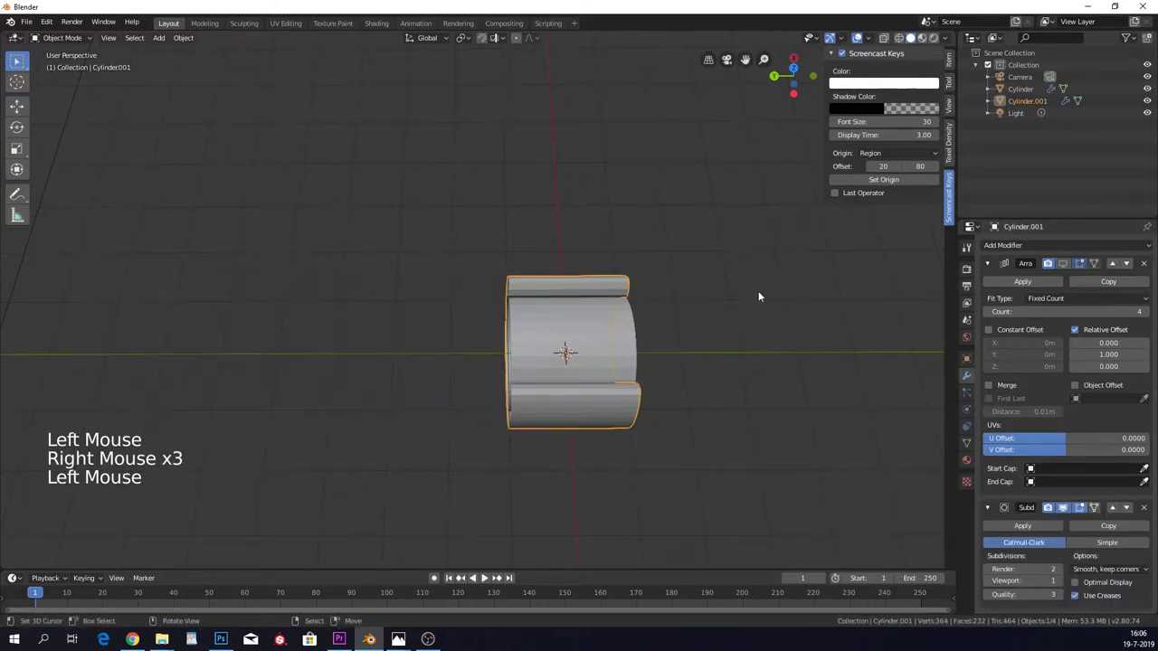
{"action": "middle_click_drag", "start_coordinate": [754, 294], "coordinate": [569, 344]}
From the top view, select the inner cylinder and enter its Edit Mode.
{"action": "key", "text": "KP_7"}
{"action": "scroll", "coordinate": [755, 305], "scroll_direction": "up", "scroll_amount": 2}
{"action": "scroll", "coordinate": [594, 323], "scroll_direction": "up", "scroll_amount": 2}
{"action": "right_click", "coordinate": [476, 299]}
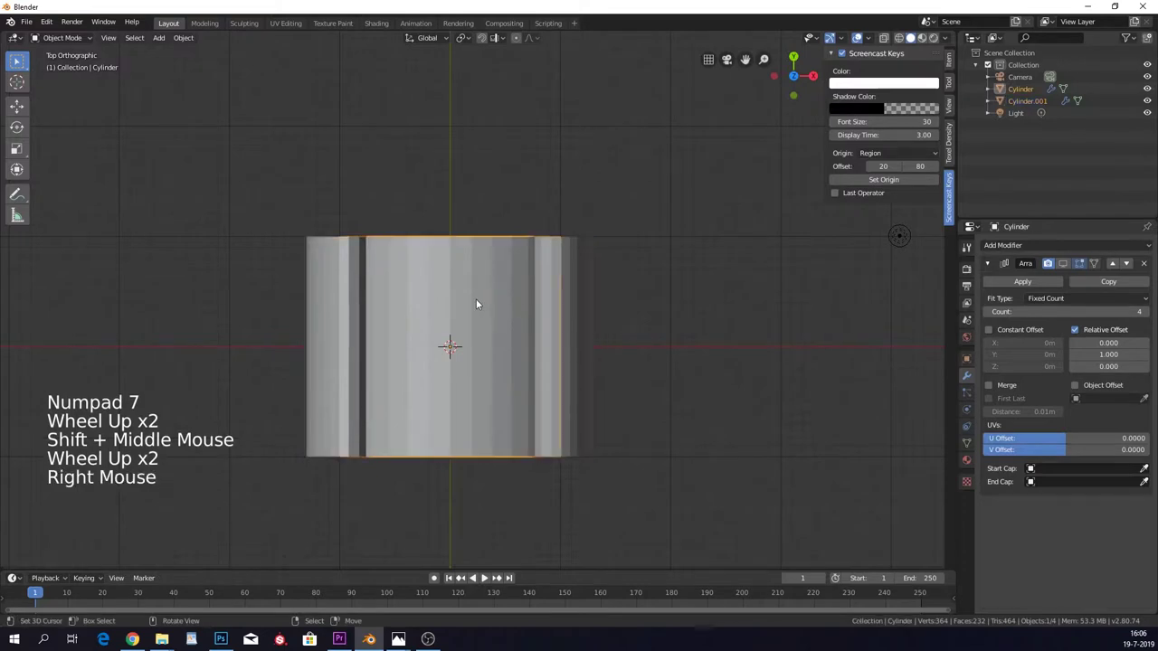
{"action": "key", "text": "Tab"}
{"action": "right_click", "coordinate": [435, 266]}
Select both vertices of one vertical edge and duplicate that edge in place.
{"action": "left_click", "coordinate": [104, 38]}
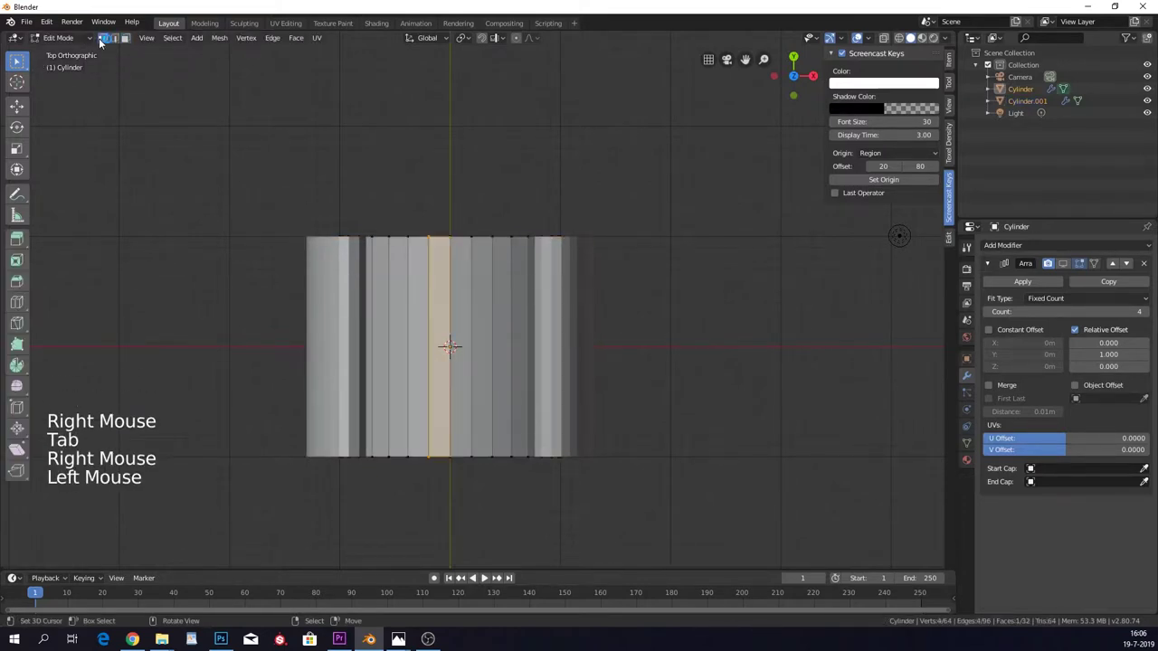
{"action": "right_click", "coordinate": [430, 237]}
{"action": "right_click", "coordinate": [430, 237]}
{"action": "right_click", "coordinate": [429, 455], "text": "shift"}
{"action": "middle_click_drag", "start_coordinate": [430, 455], "coordinate": [439, 158]}
{"action": "key", "text": "shift+d"}
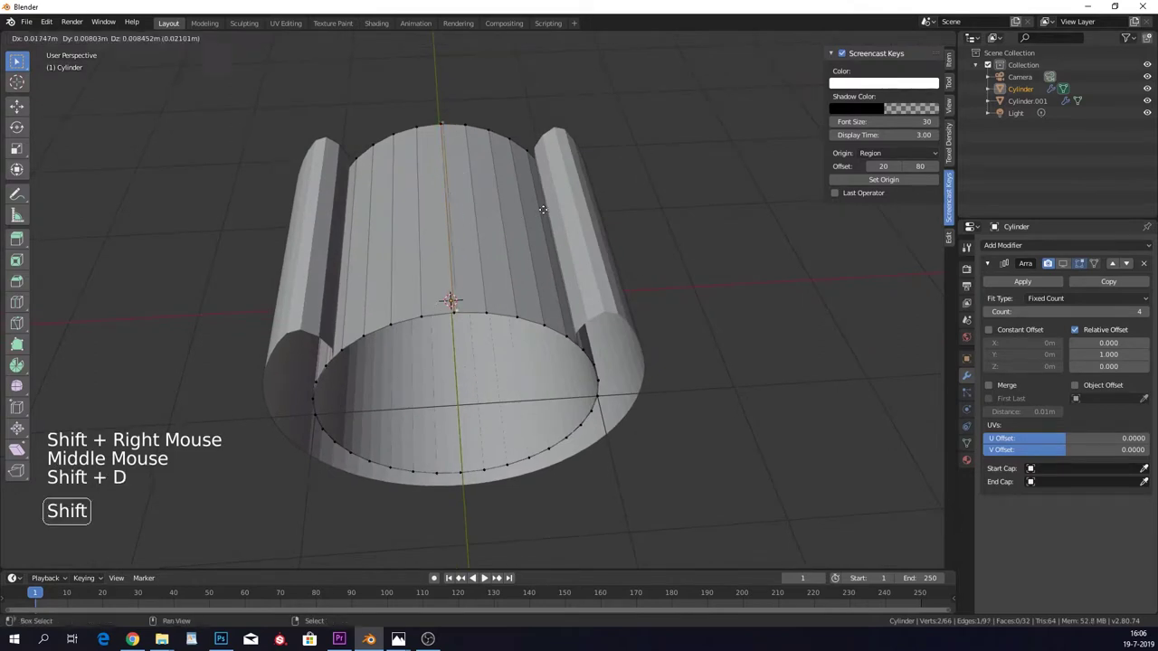
{"action": "right_click", "coordinate": [492, 261]}
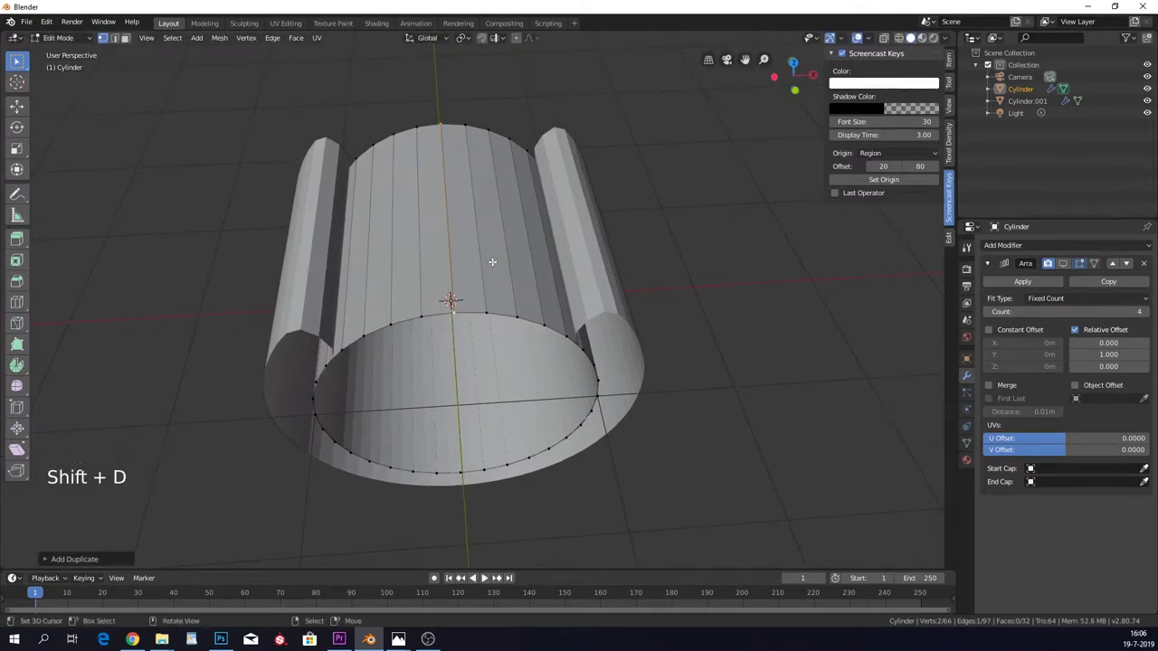
Separate the duplicated edge into its own object, Cylinder.002, and edit its mesh.
{"action": "key", "text": "p"}
{"action": "left_click", "coordinate": [492, 261]}
{"action": "key", "text": "Tab"}
{"action": "right_click", "coordinate": [454, 249]}
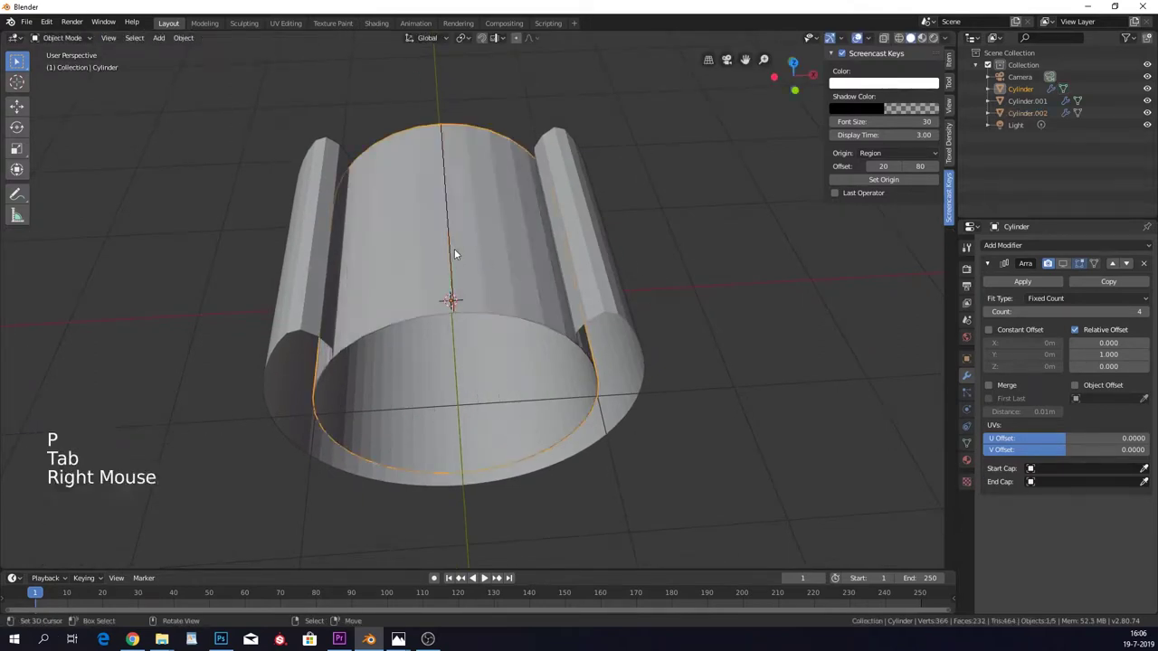
{"action": "right_click", "coordinate": [451, 246]}
{"action": "key", "text": "Tab"}
In top view, subdivide the edge to add a middle vertex.
{"action": "mouse_move", "coordinate": [472, 229]}
{"action": "middle_mouse_down"}
{"action": "mouse_move", "coordinate": [491, 209]}
{"action": "mouse_move", "coordinate": [461, 221]}
{"action": "middle_mouse_up"}
{"action": "key", "text": "KP_7"}
{"action": "right_click", "coordinate": [453, 240]}
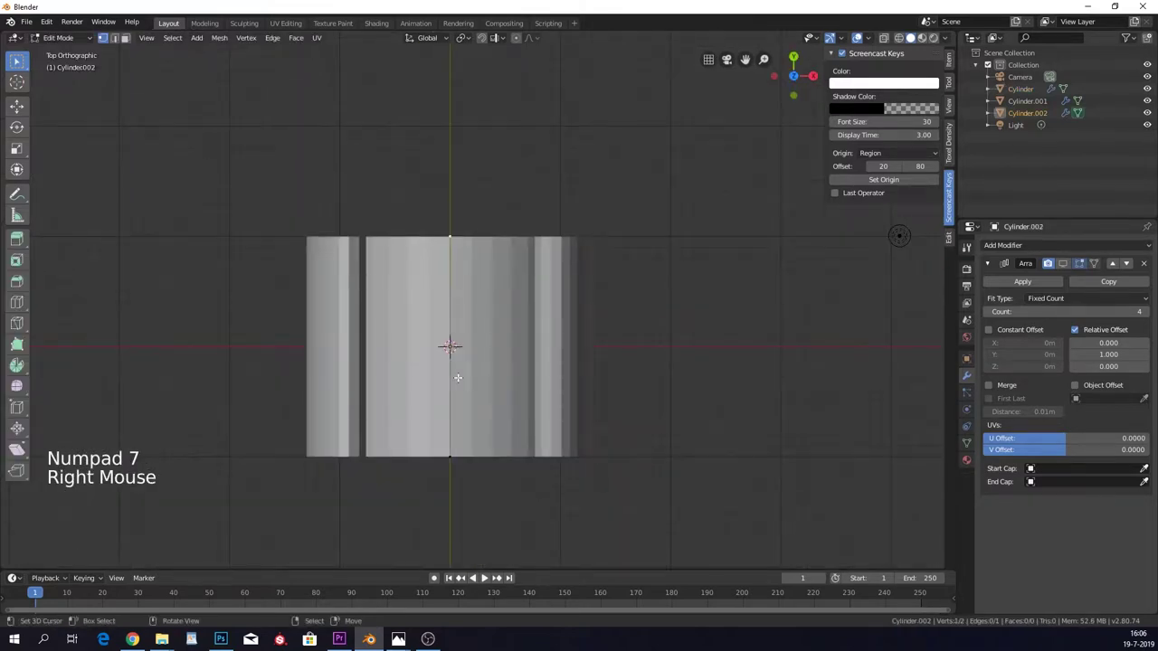
{"action": "key", "text": "a"}
{"action": "key", "text": "a"}
{"action": "key", "text": "a"}
{"action": "key", "text": "w"}
{"action": "key", "text": "a"}
{"action": "key", "text": "w"}
{"action": "left_click", "coordinate": [465, 278]}
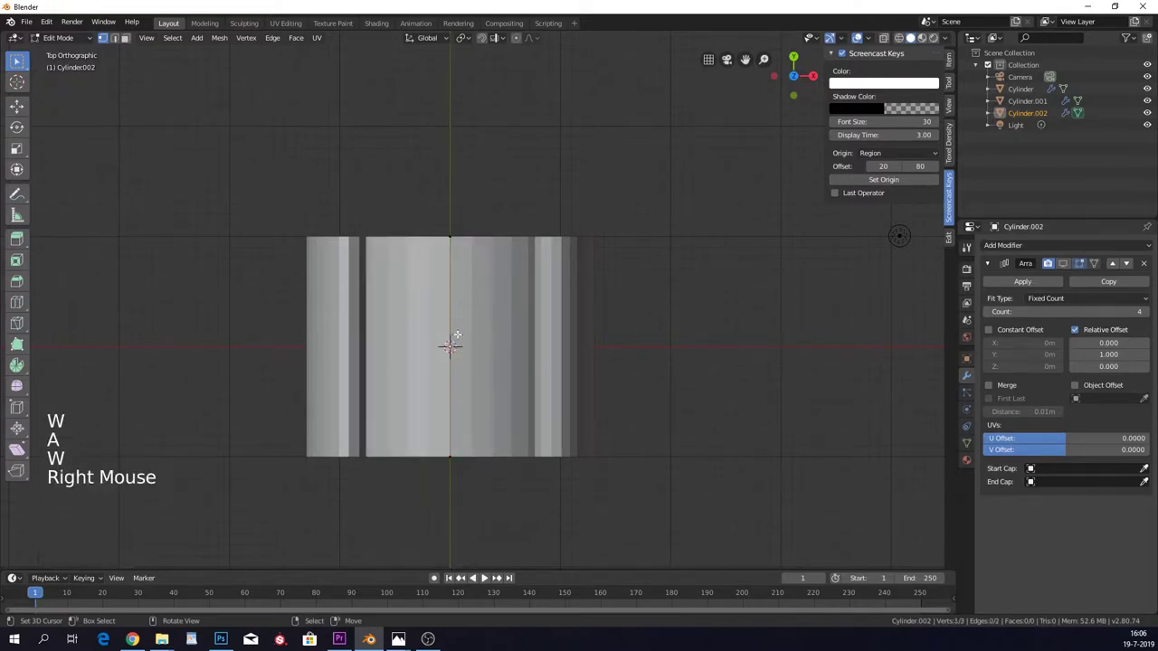
Move the middle vertex left along the X axis.
{"action": "right_click_drag", "start_coordinate": [458, 335], "coordinate": [542, 345]}
{"action": "right_click", "coordinate": [470, 334]}
{"action": "scroll", "coordinate": [471, 344], "scroll_direction": "up", "scroll_amount": 2}
{"action": "key", "text": "g"}
{"action": "key", "text": "x"}
{"action": "left_click", "coordinate": [354, 347]}
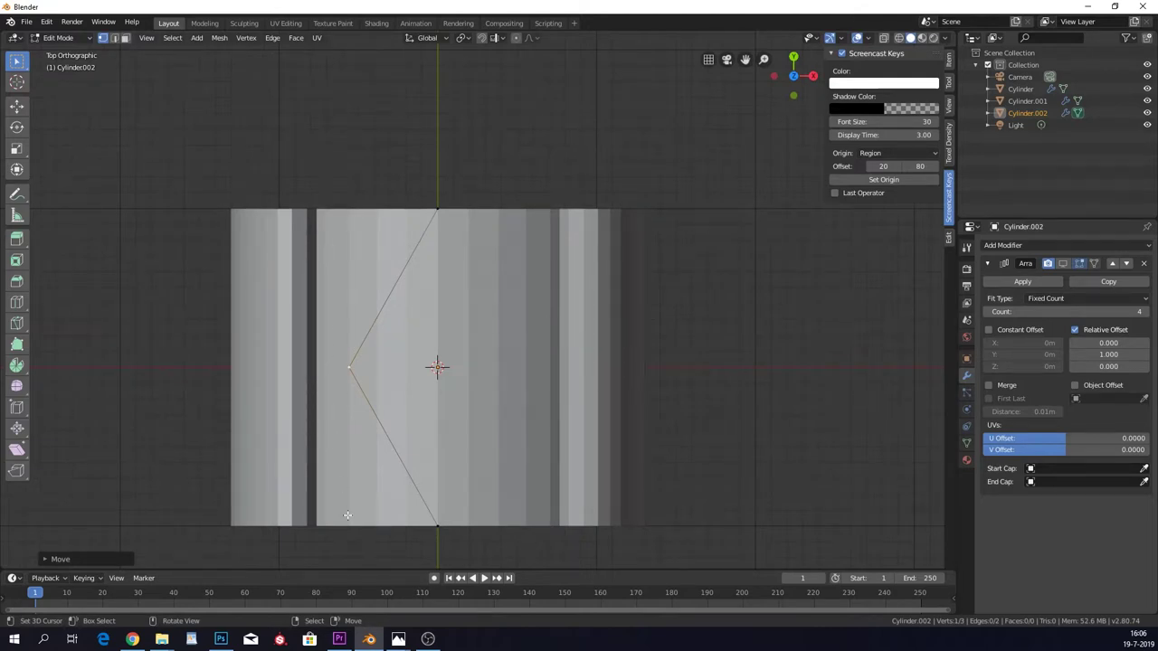
Shift the top and bottom end vertices right about 0.55 along X, forming a V.
{"action": "right_click", "coordinate": [434, 211]}
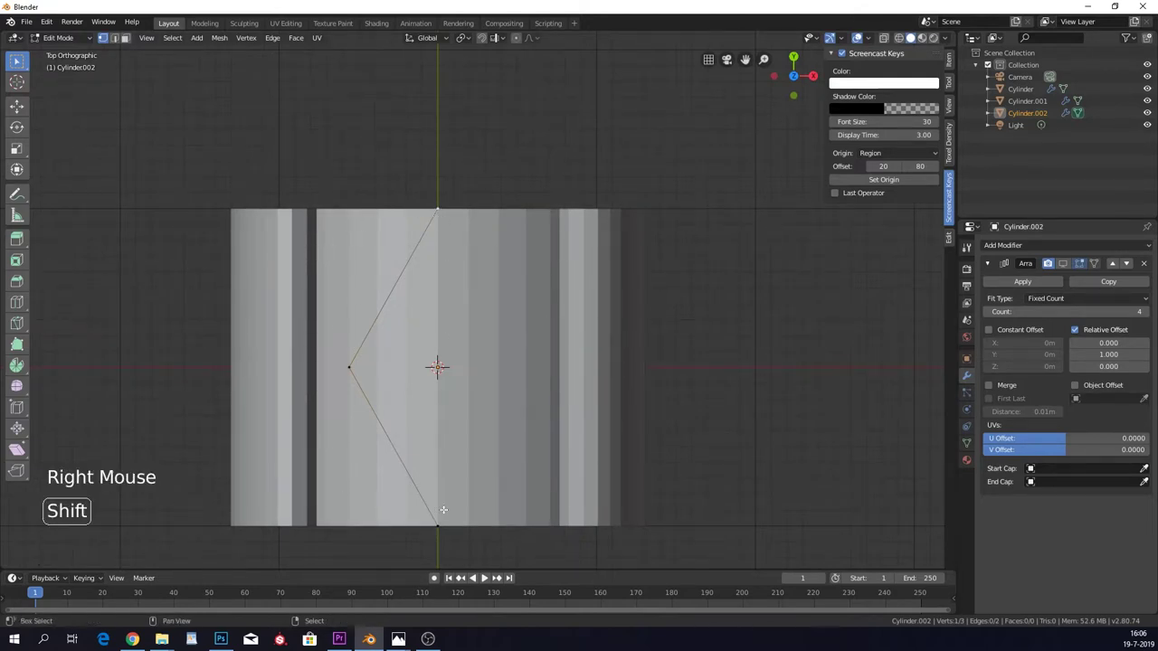
{"action": "right_click", "coordinate": [438, 524], "text": "shift"}
{"action": "key", "text": "g"}
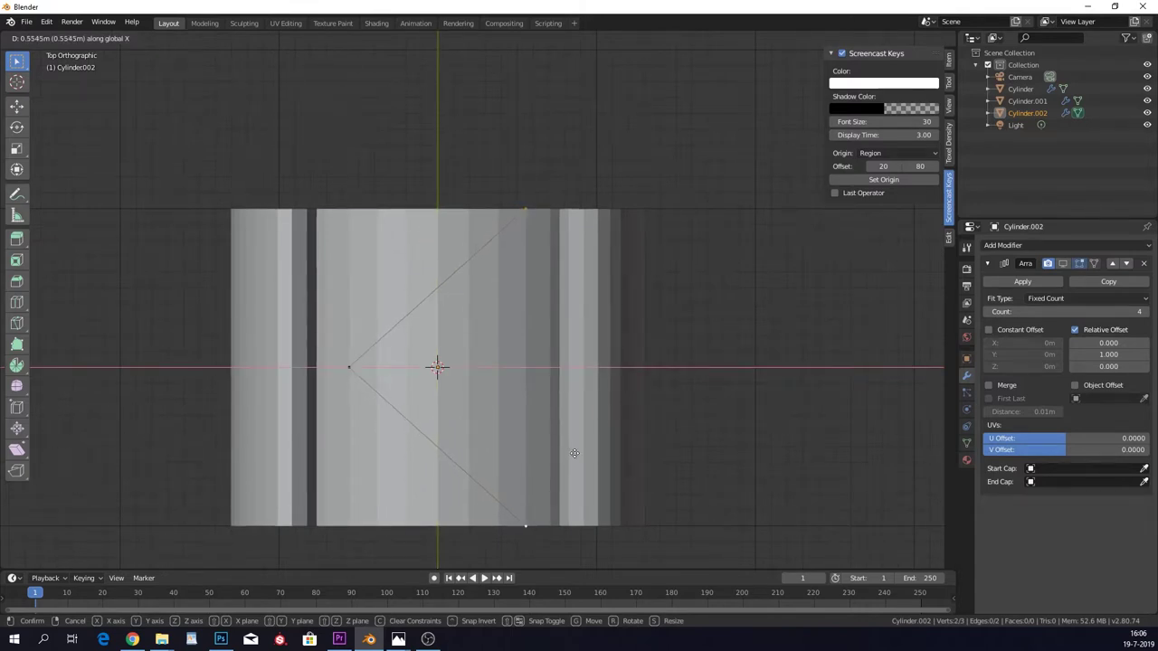
{"action": "left_click", "coordinate": [574, 453]}
{"action": "scroll", "coordinate": [563, 473], "scroll_direction": "down", "scroll_amount": 2}
{"action": "middle_click_drag", "start_coordinate": [563, 473], "coordinate": [535, 342]}
Subdivide the V-shaped edges twice to add more vertices.
{"action": "key", "text": "a"}
{"action": "key", "text": "a"}
{"action": "key", "text": "a"}
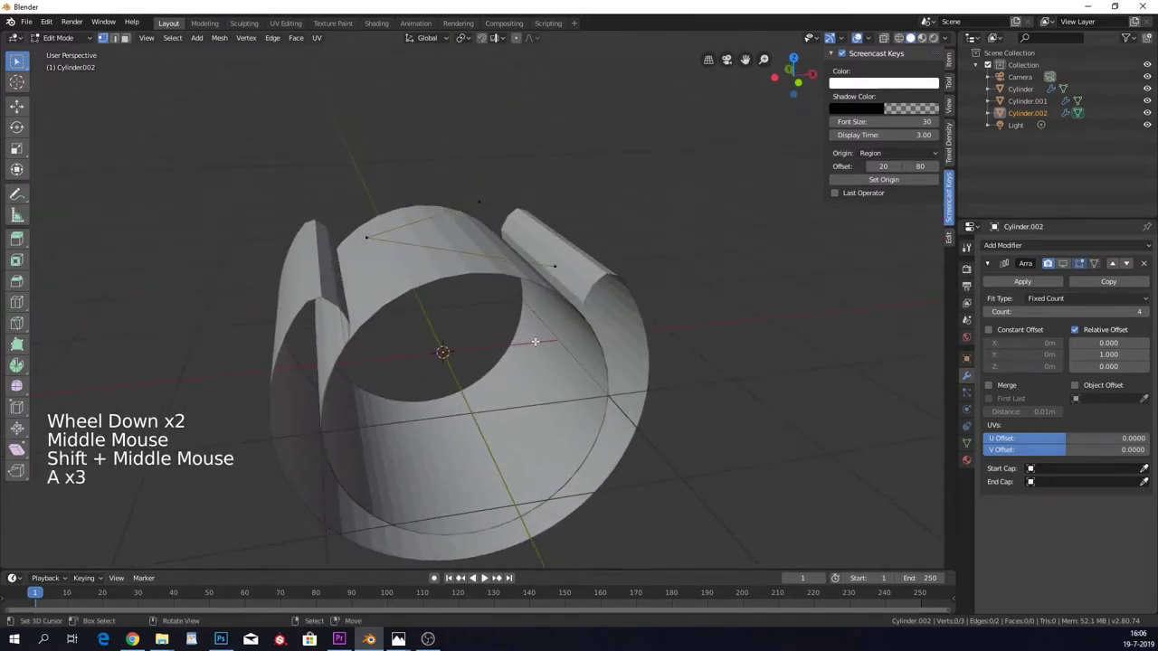
{"action": "key", "text": "w"}
{"action": "left_click", "coordinate": [512, 328]}
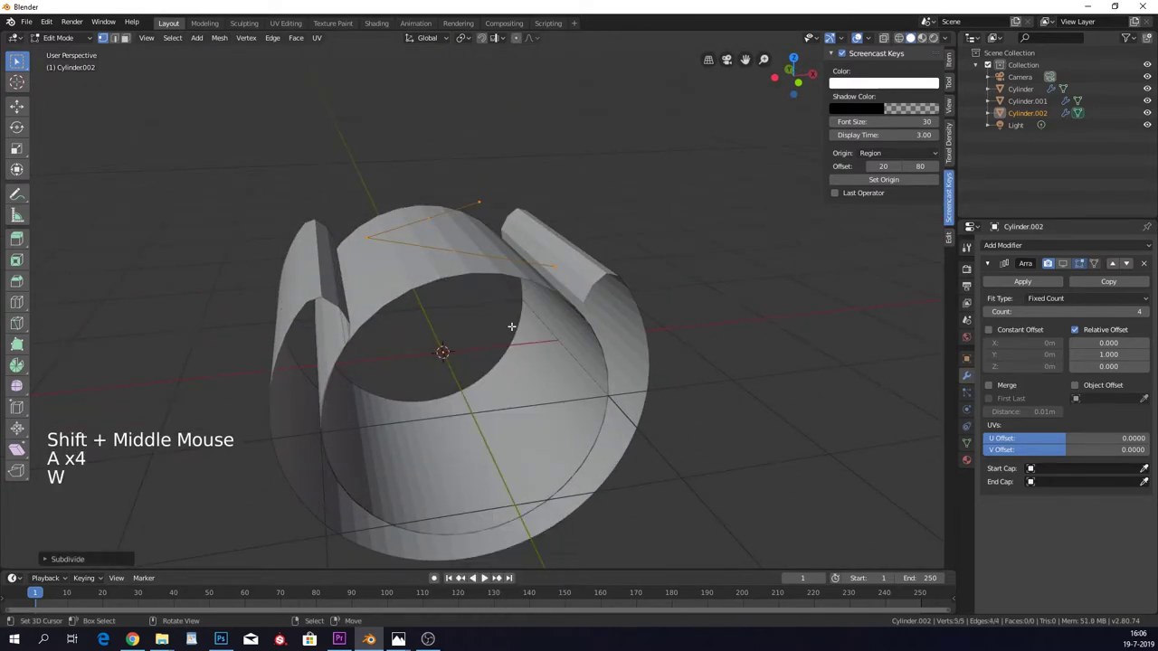
{"action": "key", "text": "w"}
{"action": "left_click", "coordinate": [512, 328]}
Select several V vertices and check their positions from front and side views.
{"action": "middle_click_drag", "start_coordinate": [517, 266], "coordinate": [379, 344], "text": "shift"}
{"action": "right_click", "coordinate": [374, 345]}
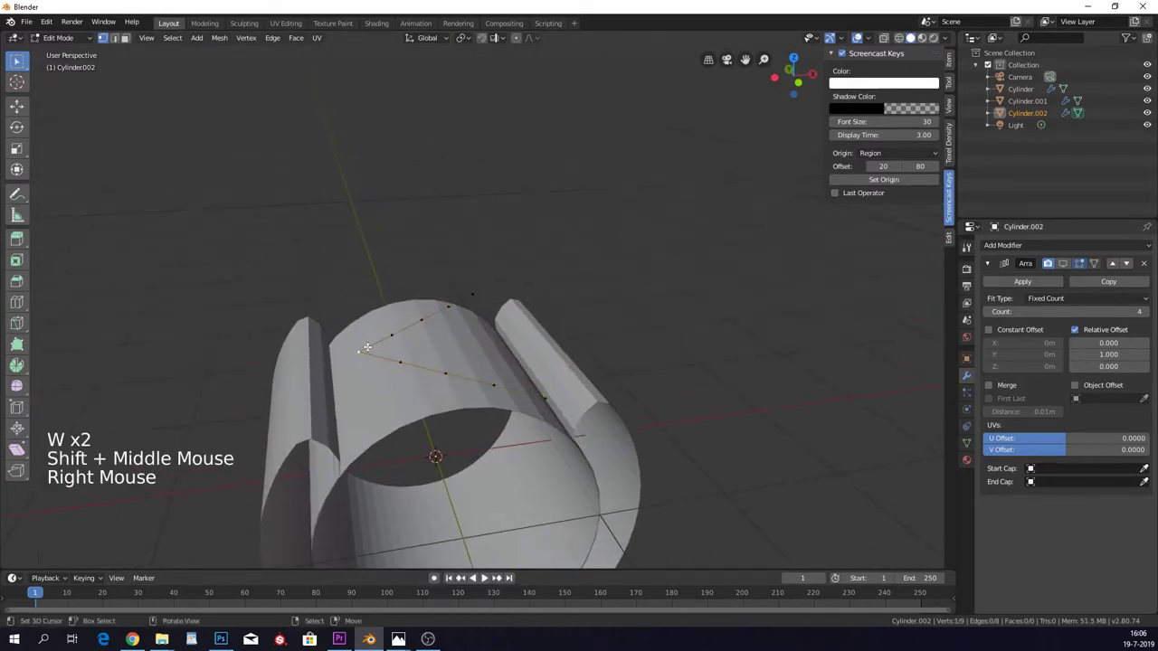
{"action": "right_click", "coordinate": [399, 354], "text": "shift"}
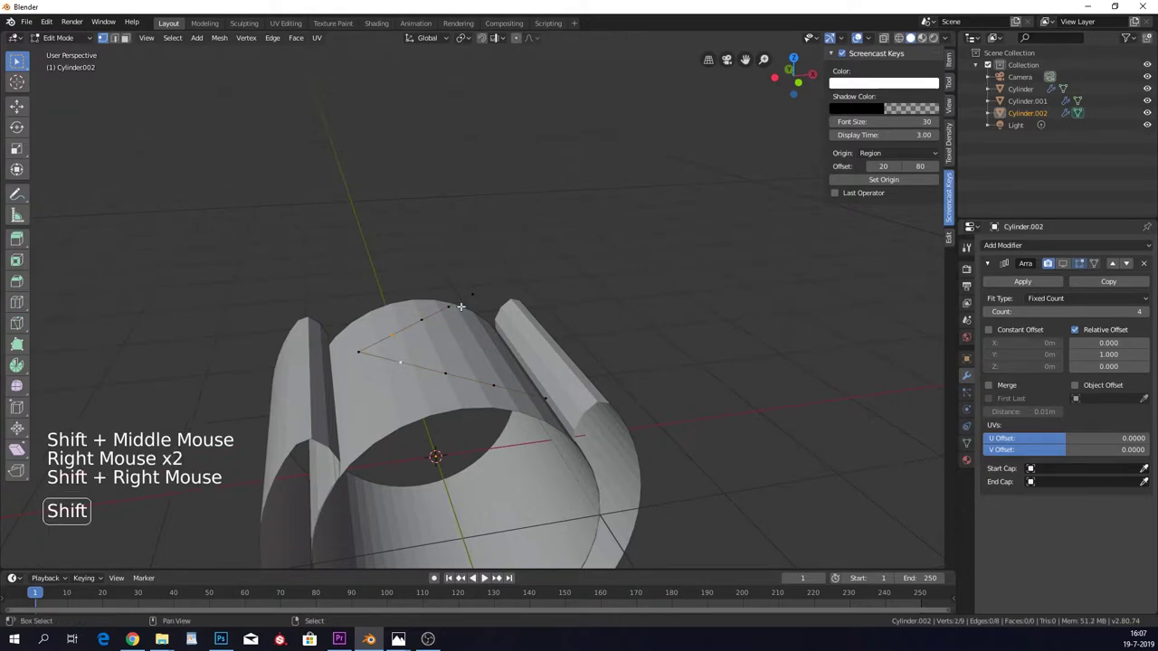
{"action": "right_click", "coordinate": [481, 371], "text": "shift"}
{"action": "key", "text": "KP_1"}
{"action": "key", "text": "KP_3"}
{"action": "key", "text": "KP_1"}
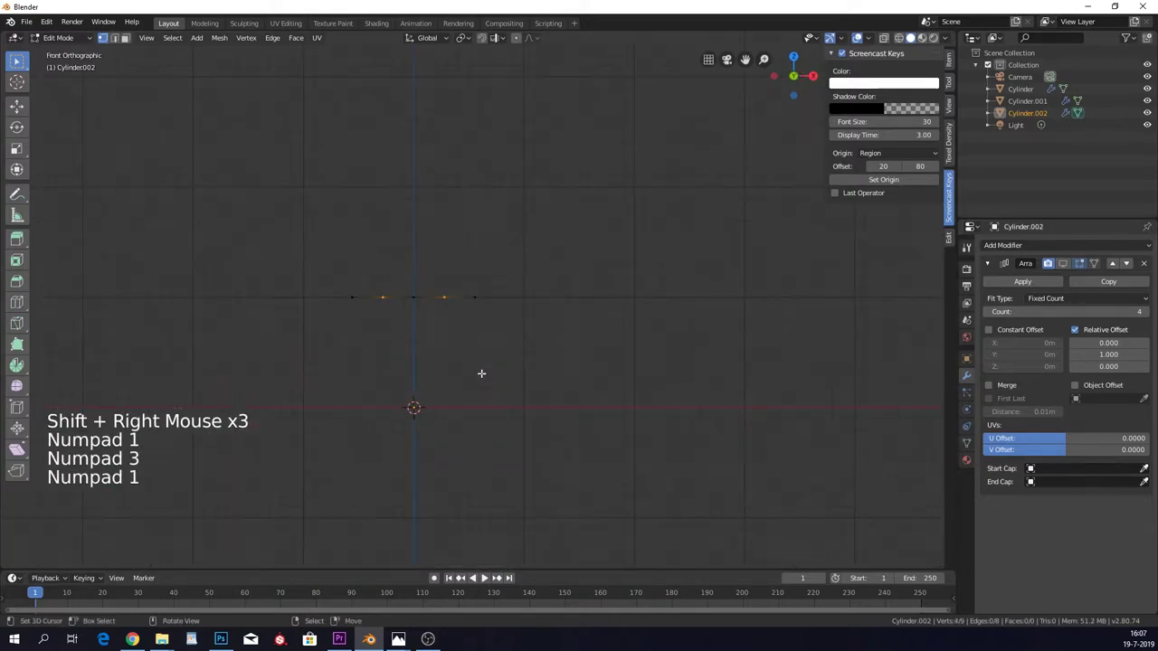
{"action": "middle_click_drag", "start_coordinate": [530, 369], "coordinate": [612, 331]}
{"action": "scroll", "coordinate": [444, 316], "scroll_direction": "up", "scroll_amount": 2}
Lower the selected zigzag vertices along Z onto the bun's curved top.
{"action": "key", "text": "g"}
{"action": "key", "text": "z"}
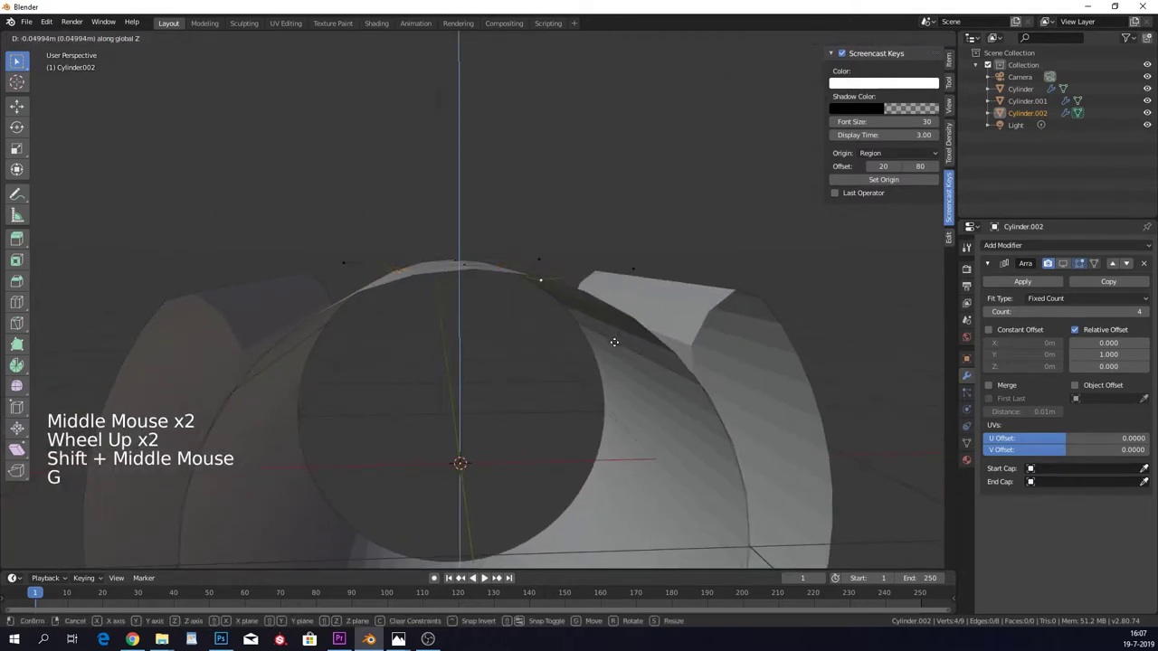
{"action": "right_click", "coordinate": [543, 250]}
{"action": "right_click", "coordinate": [628, 268], "text": "shift"}
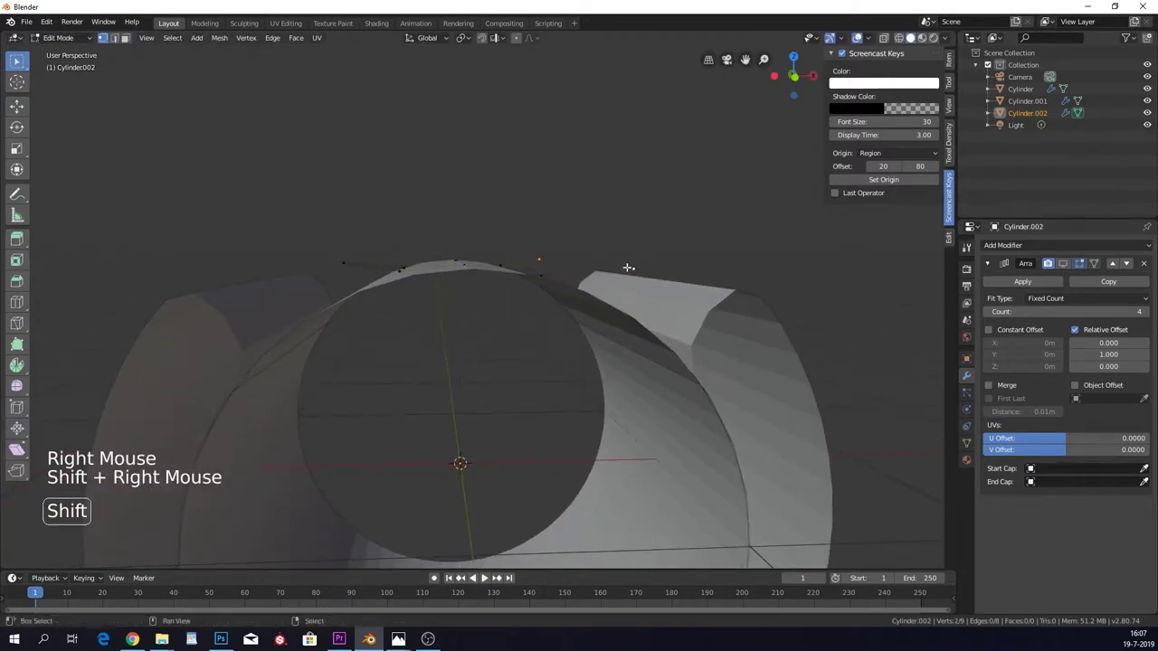
{"action": "key", "text": "g"}
{"action": "key", "text": "z"}
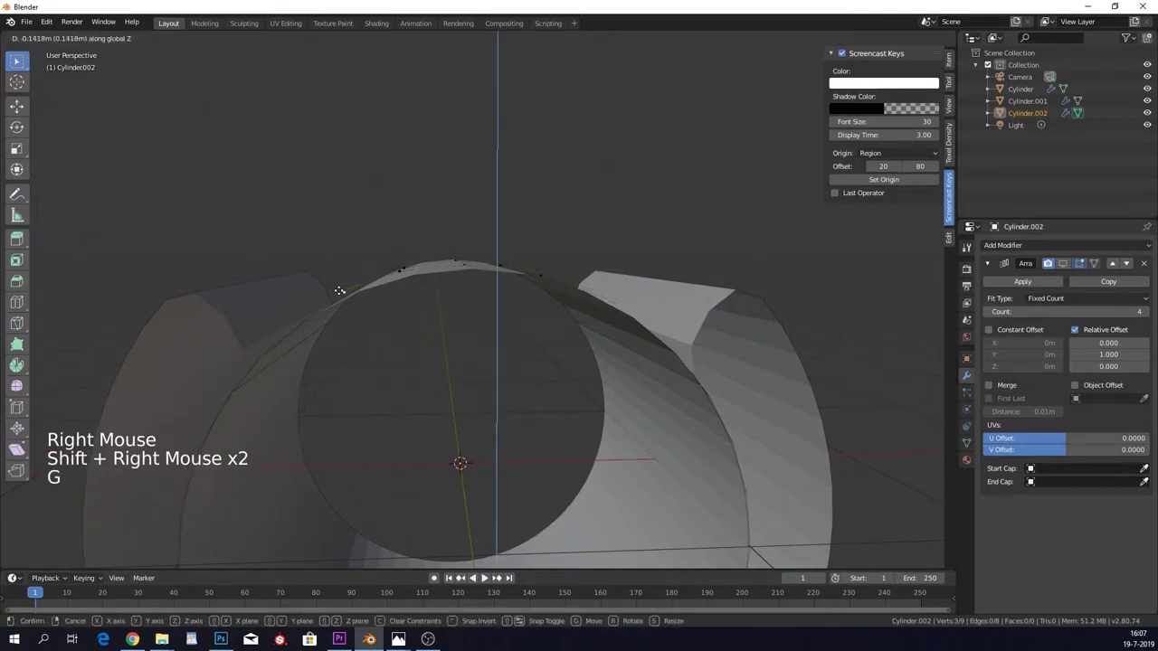
{"action": "left_click", "coordinate": [339, 296]}
{"action": "middle_click_drag", "start_coordinate": [339, 296], "coordinate": [465, 341]}
{"action": "scroll", "coordinate": [398, 279], "scroll_direction": "down", "scroll_amount": 2}
Return to Object Mode, select the middle bun cylinder, and compare with the reference photo.
{"action": "key", "text": "Tab"}
{"action": "right_click", "coordinate": [541, 326]}
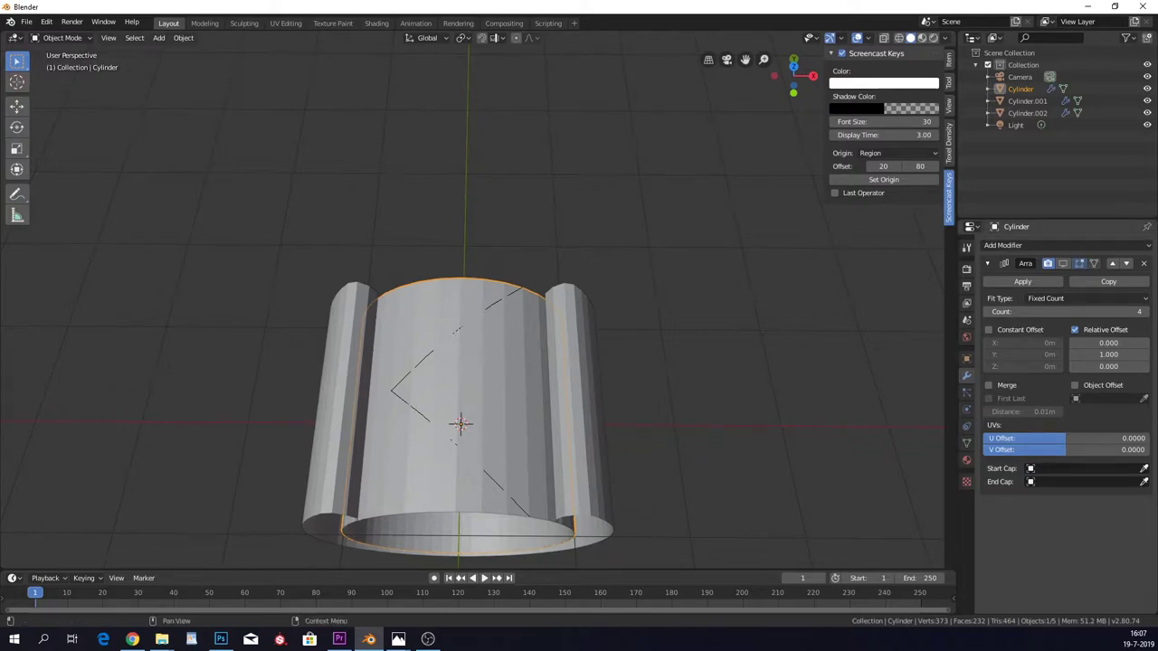
{"action": "key", "text": "alt+Tab"}
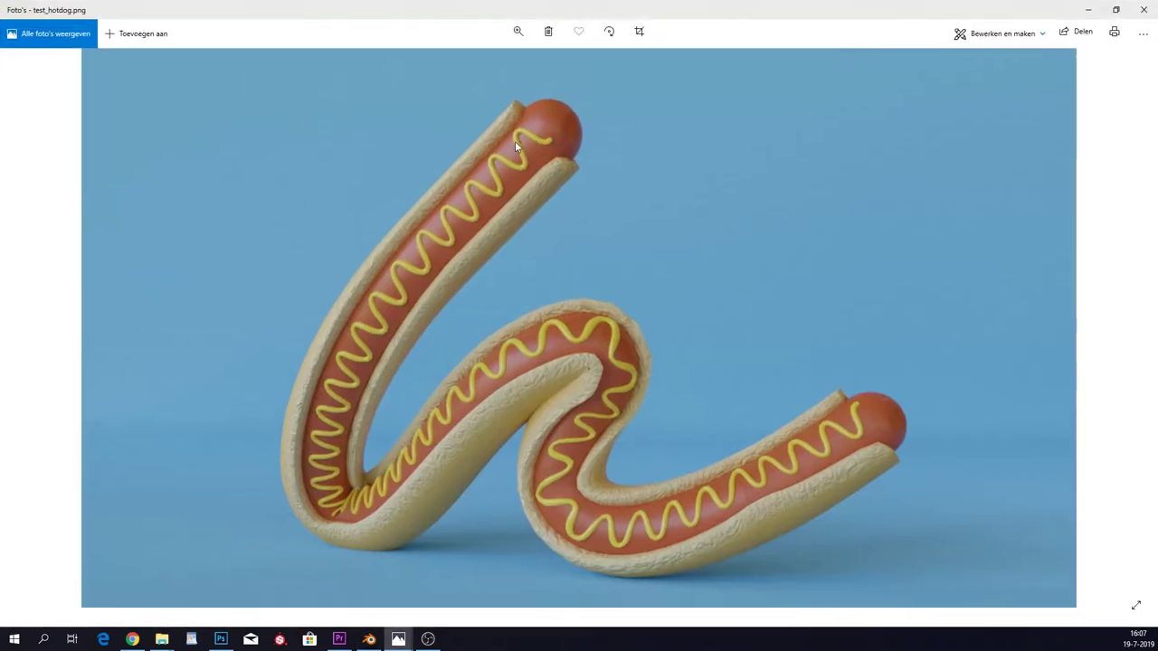
{"action": "key", "text": "alt+Tab"}
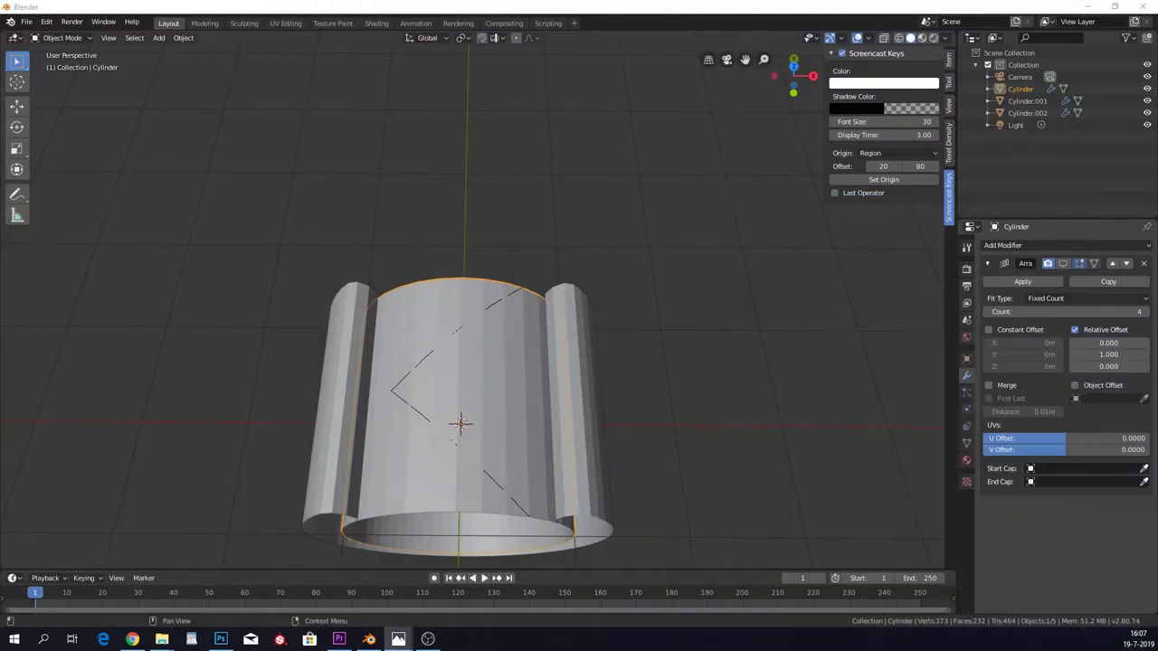
Rename Cylinder.002 to 'mustard' in the Outliner.
{"action": "right_click", "coordinate": [401, 361]}
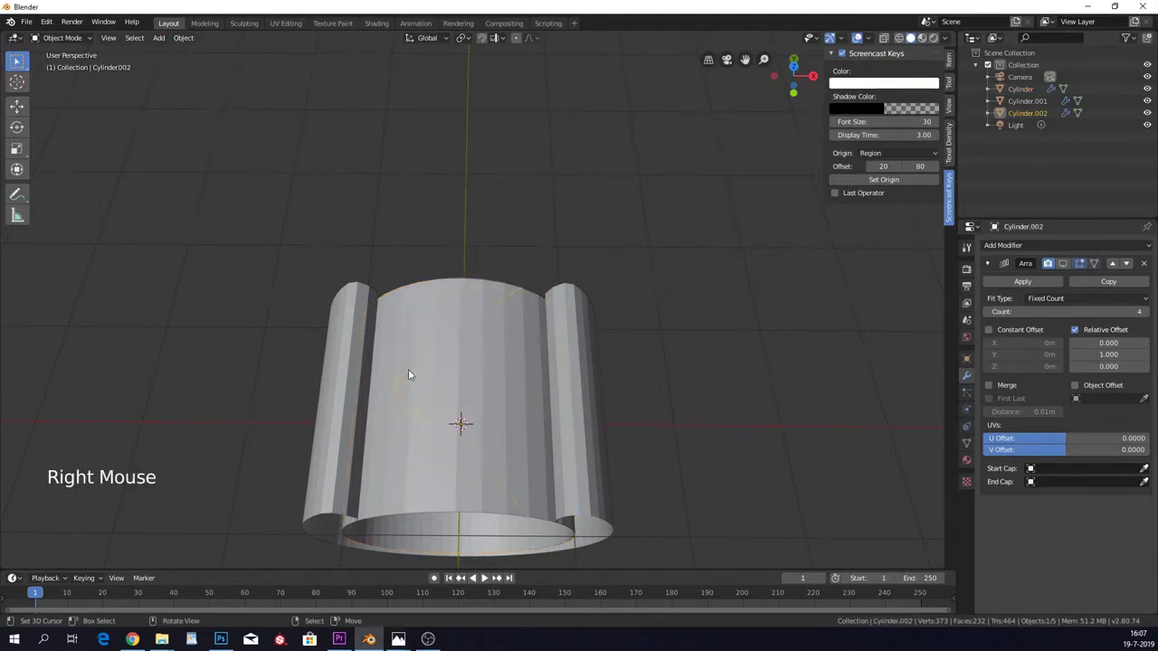
{"action": "left_click", "coordinate": [1029, 115]}
{"action": "left_click", "coordinate": [1028, 112]}
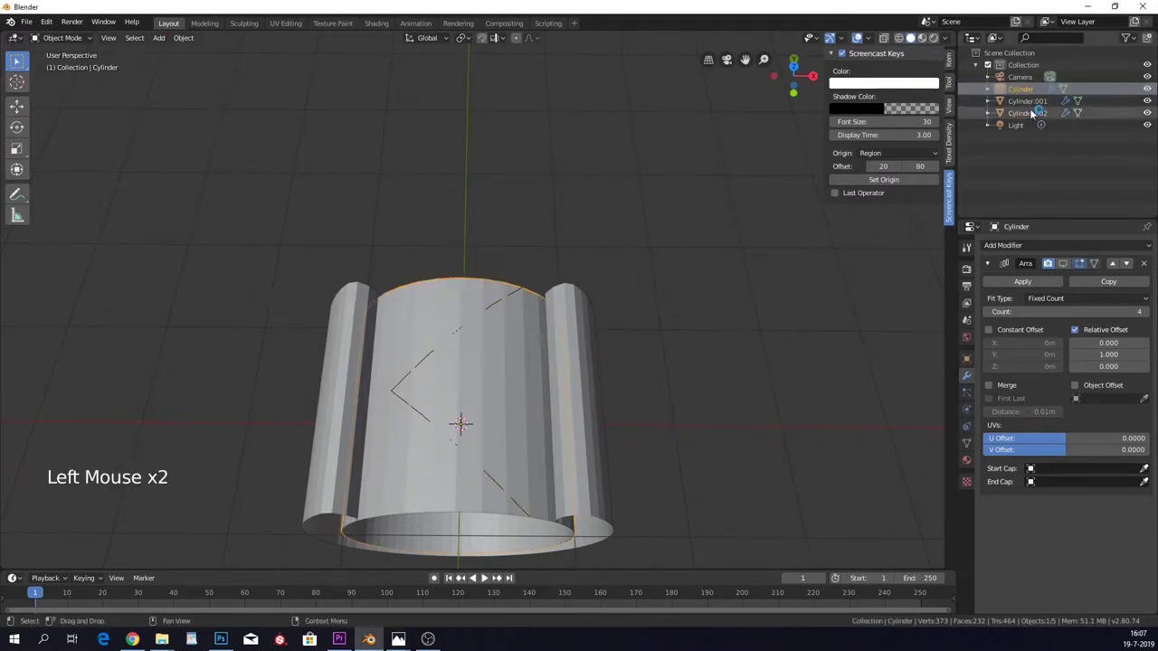
{"action": "left_click", "coordinate": [1029, 101]}
{"action": "left_click", "coordinate": [1028, 112]}
{"action": "left_click", "coordinate": [1028, 107]}
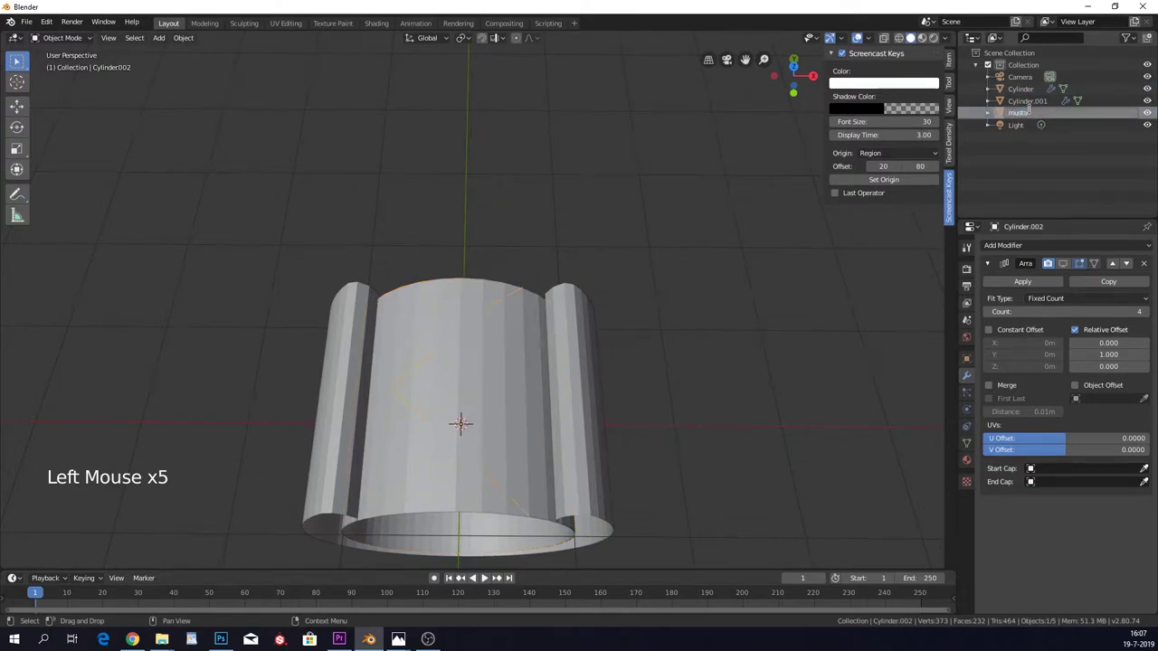
{"action": "left_click", "coordinate": [201, 42]}
Convert the mustard mesh into a curve with Object > Convert to > Curve from Mesh/Text.
{"action": "left_click", "coordinate": [182, 37]}
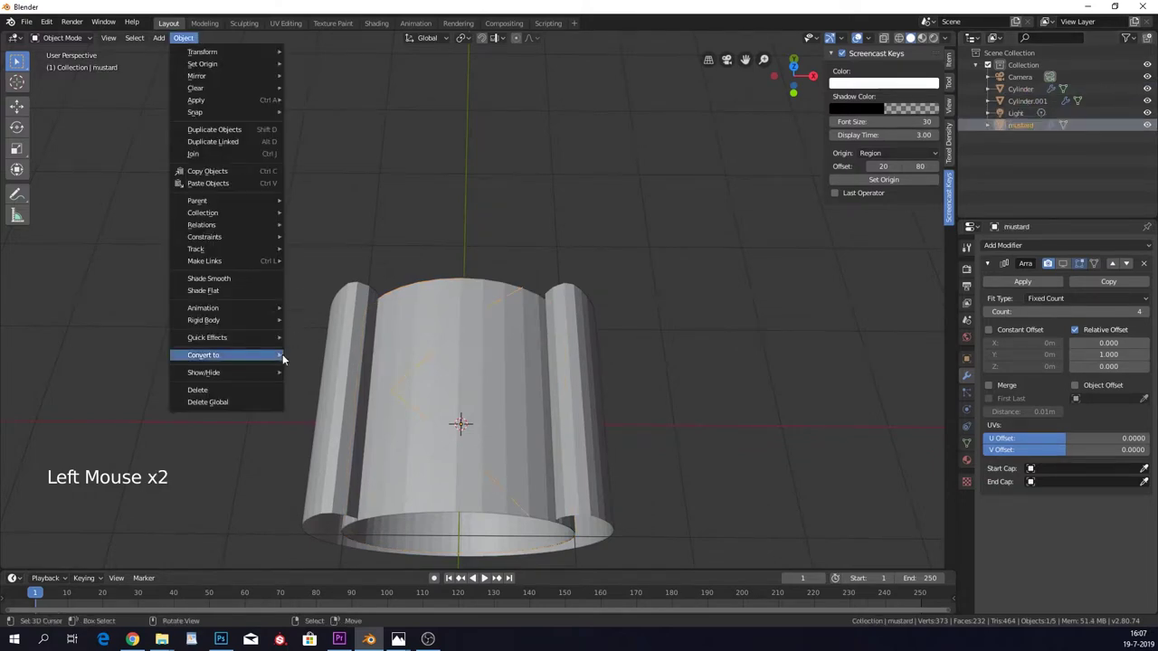
{"action": "mouse_move", "coordinate": [276, 361]}
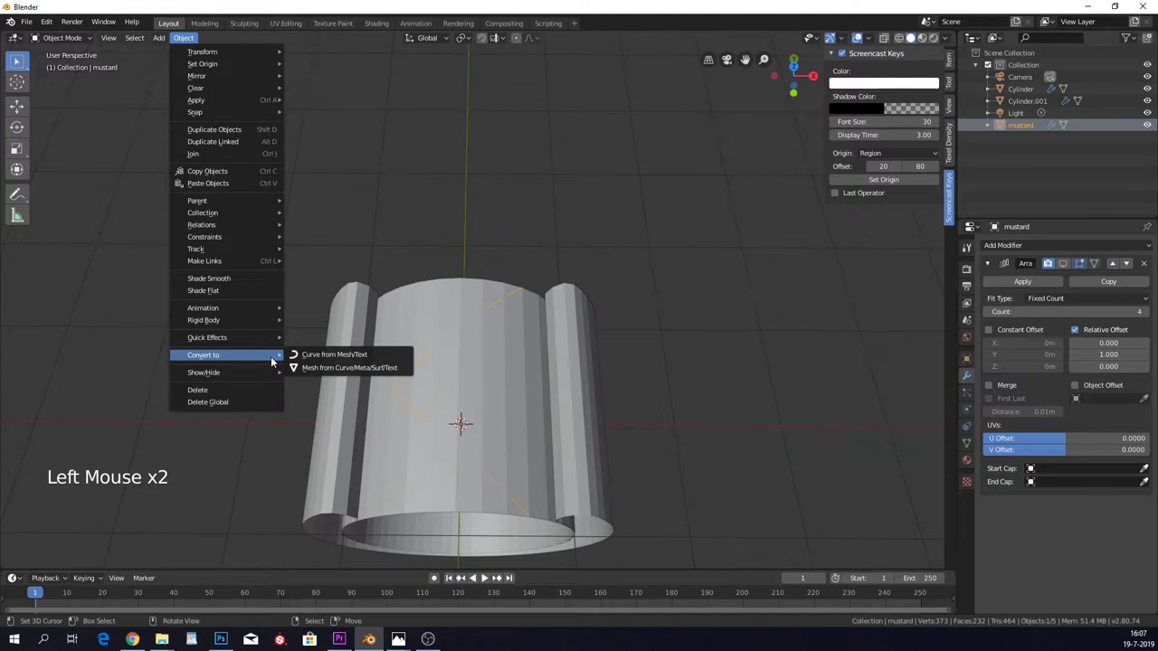
{"action": "left_click", "coordinate": [331, 355]}
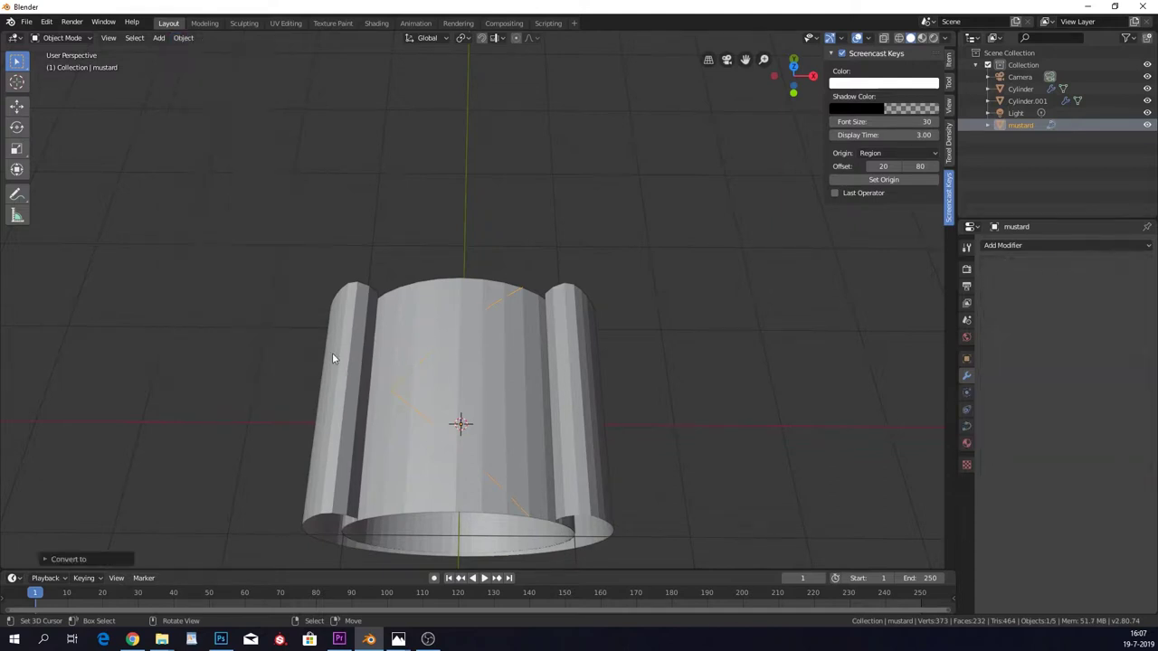
{"action": "right_click", "coordinate": [495, 330]}
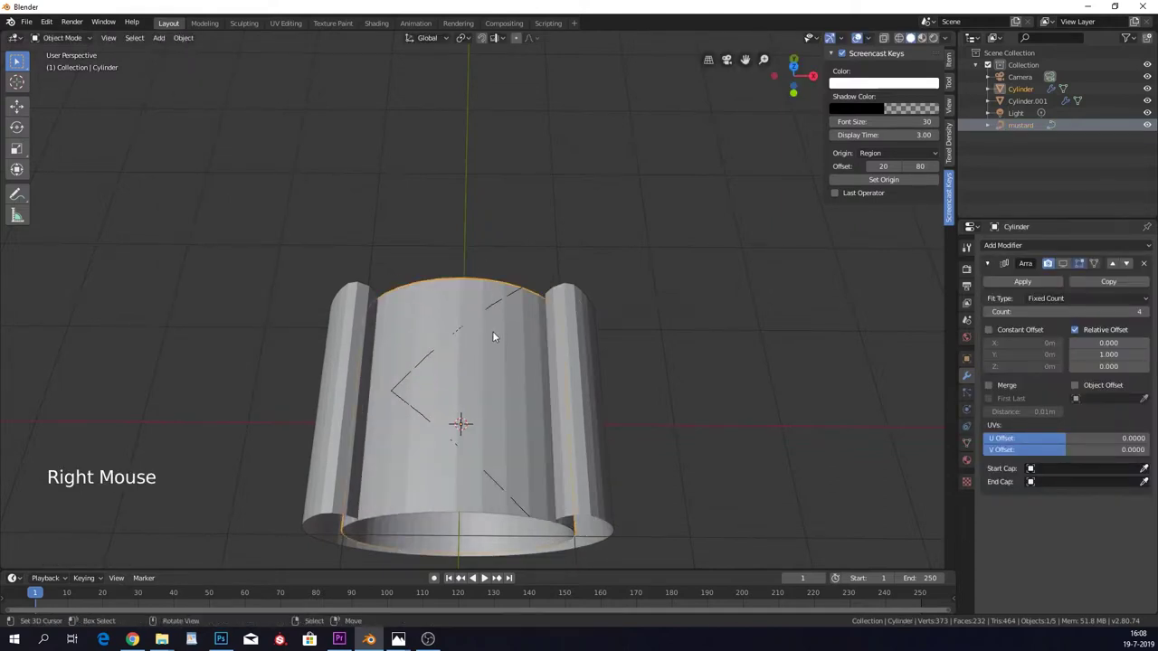
Hide the inner bun cylinder and open the mustard curve's geometry settings.
{"action": "key", "text": "h"}
{"action": "right_click", "coordinate": [469, 321]}
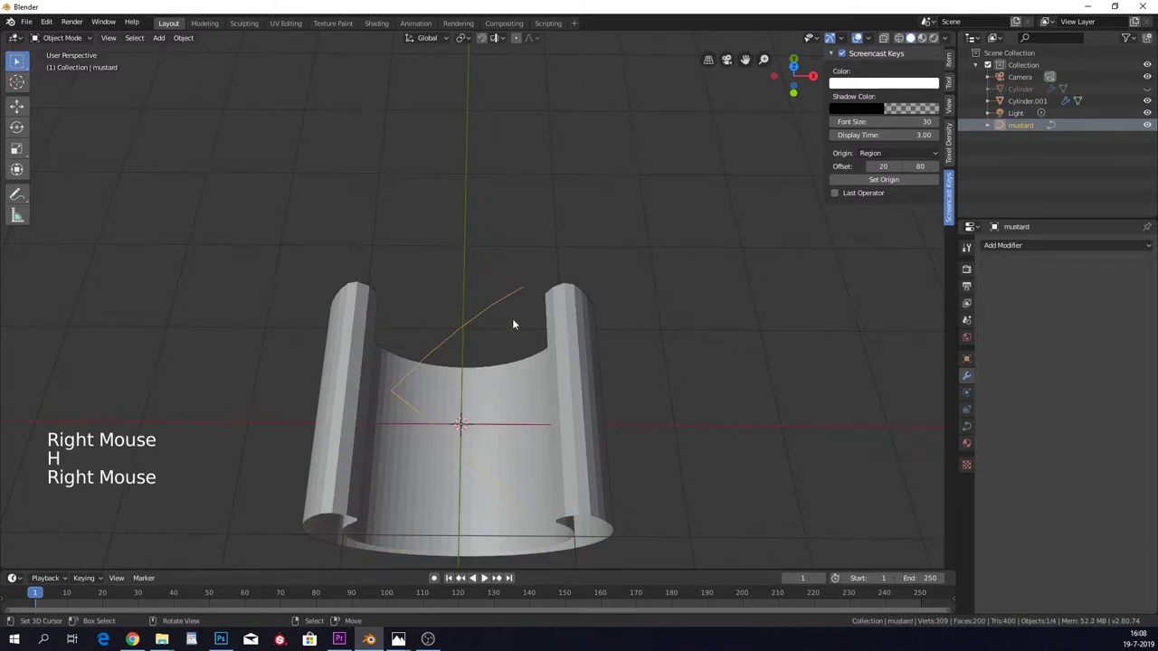
{"action": "left_click", "coordinate": [967, 427]}
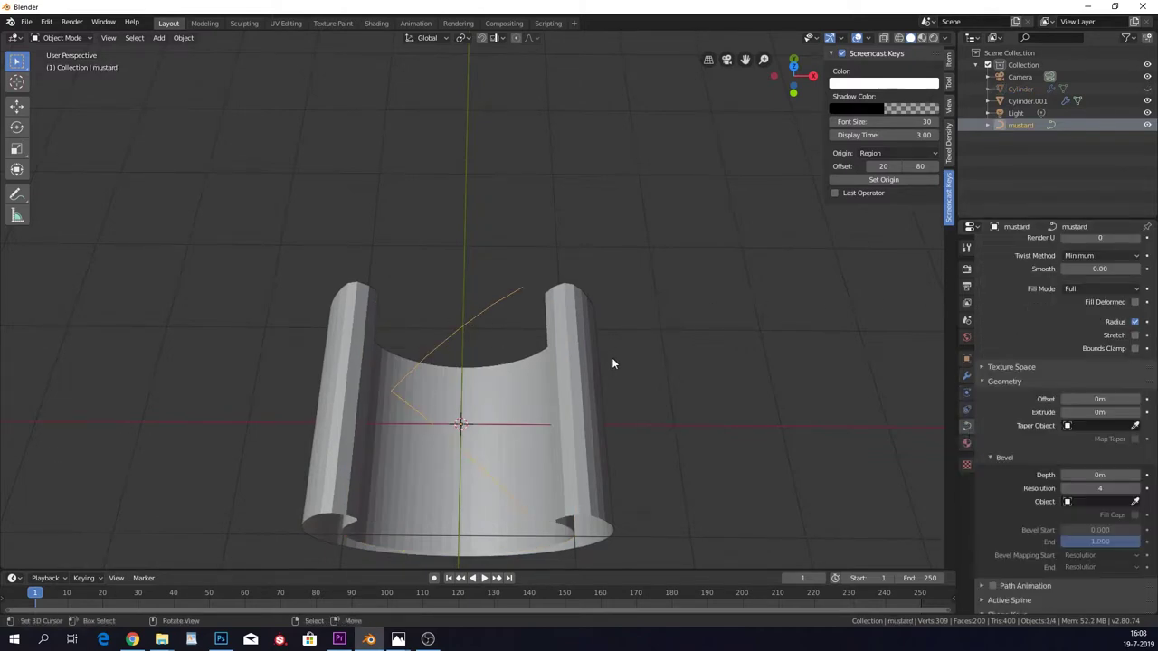
{"action": "scroll", "coordinate": [1073, 344], "scroll_direction": "up", "scroll_amount": 4}
{"action": "scroll", "coordinate": [1073, 343], "scroll_direction": "down", "scroll_amount": 4}
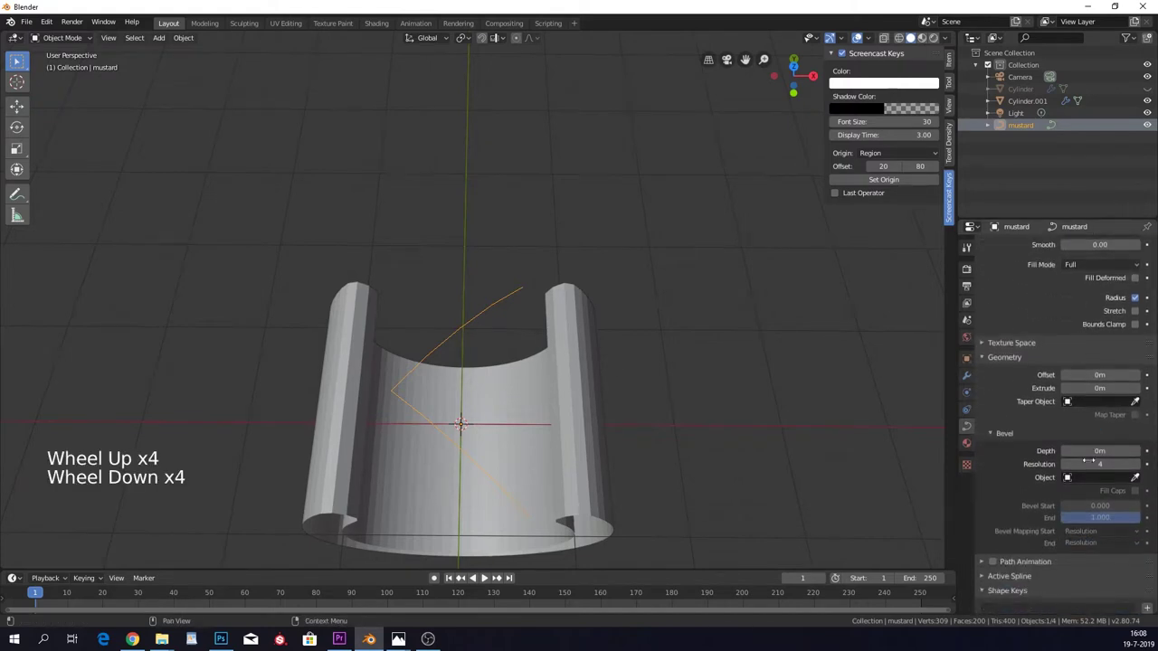
{"action": "scroll", "coordinate": [1002, 385], "scroll_direction": "up", "scroll_amount": 1}
{"action": "left_click", "coordinate": [1004, 381]}
{"action": "left_click", "coordinate": [1012, 453]}
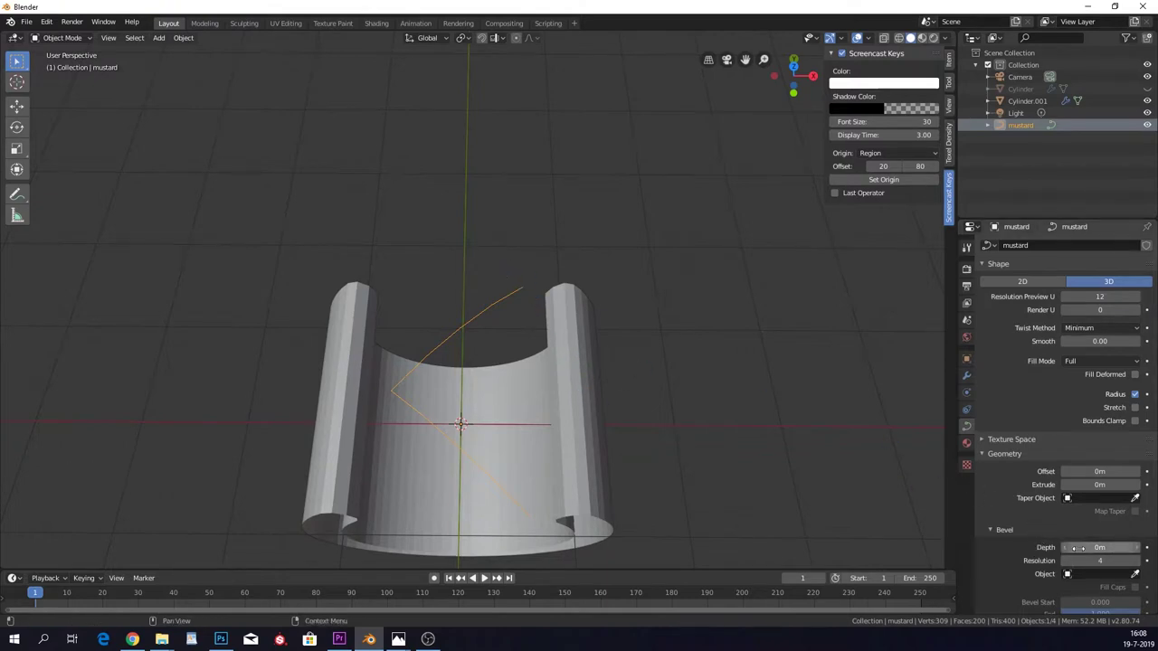
Raise the mustard curve's Bevel Depth through 0.1 and 0.13 to 0.14 m.
{"action": "left_click_drag", "start_coordinate": [1108, 547], "coordinate": [1135, 547]}
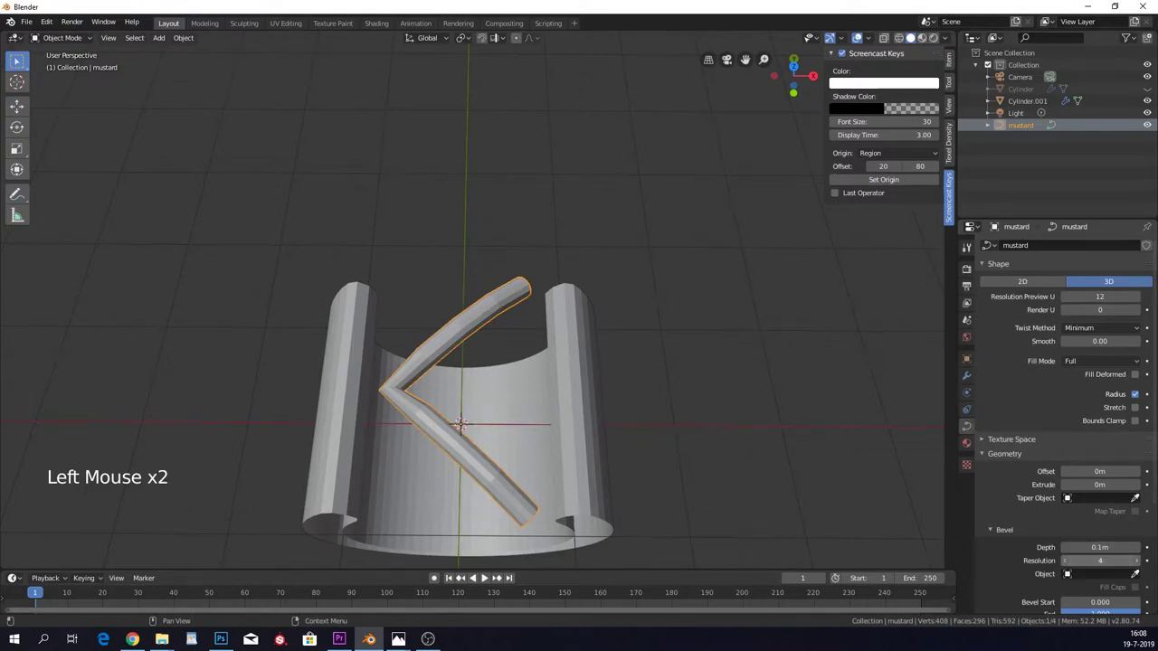
{"action": "middle_click_drag", "start_coordinate": [434, 312], "coordinate": [464, 317]}
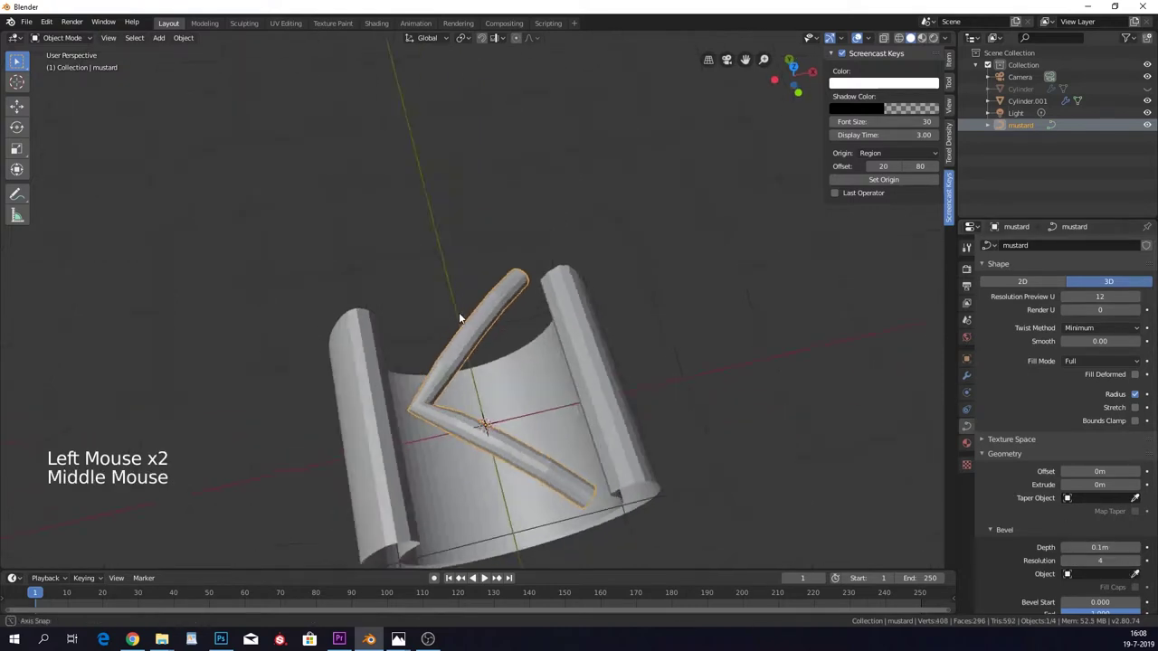
{"action": "scroll", "coordinate": [548, 316], "scroll_direction": "up", "scroll_amount": 3}
{"action": "middle_click_drag", "start_coordinate": [548, 316], "coordinate": [579, 321], "text": "shift"}
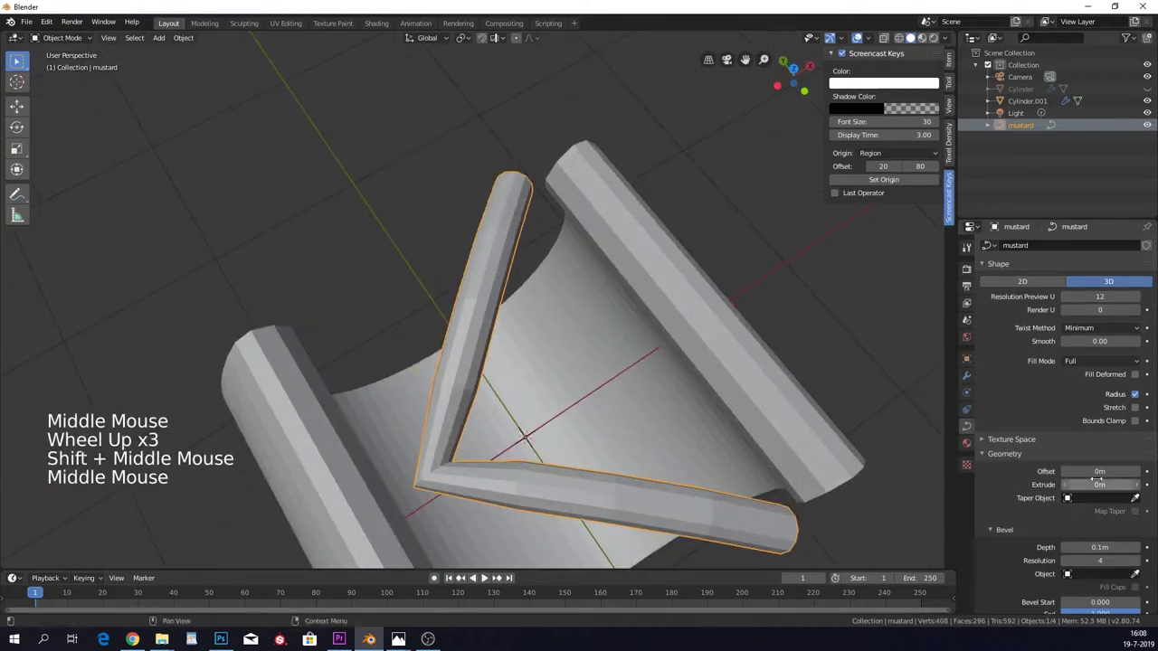
{"action": "left_click_drag", "start_coordinate": [1099, 548], "coordinate": [1115, 547]}
{"action": "scroll", "coordinate": [537, 275], "scroll_direction": "down", "scroll_amount": 2}
{"action": "middle_click_drag", "start_coordinate": [543, 289], "coordinate": [563, 318]}
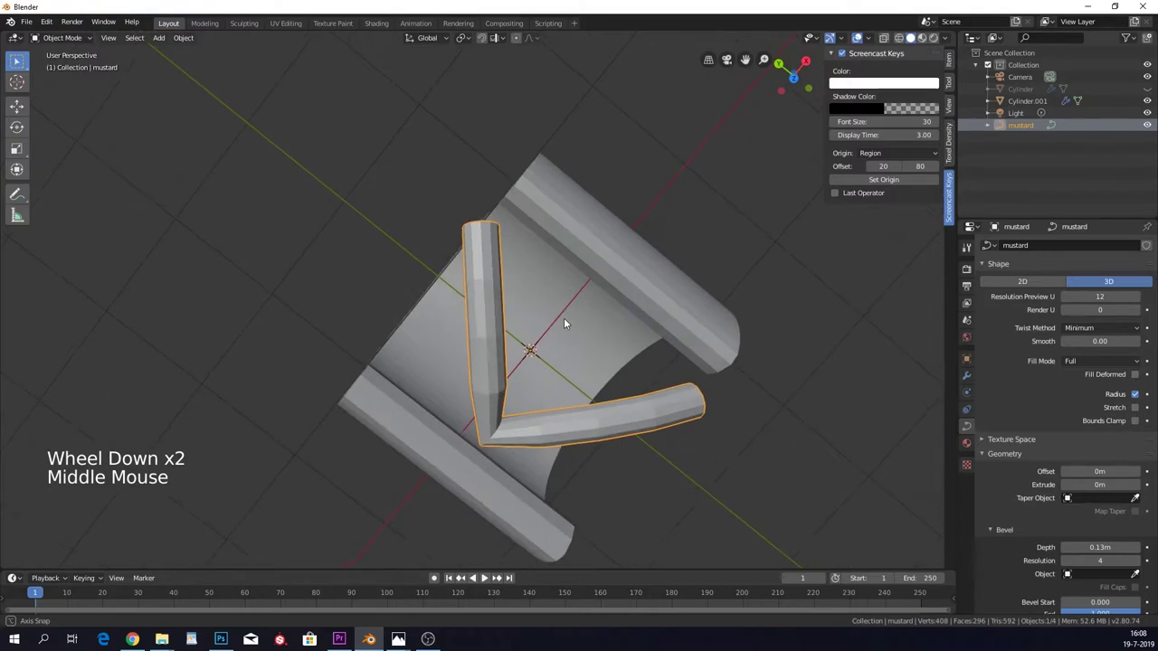
{"action": "left_click", "coordinate": [1106, 546]}
{"action": "left_click_drag", "start_coordinate": [1105, 547], "coordinate": [1109, 546]}
In top view, select two mustard control points and scale them apart.
{"action": "middle_click_drag", "start_coordinate": [687, 362], "coordinate": [731, 292]}
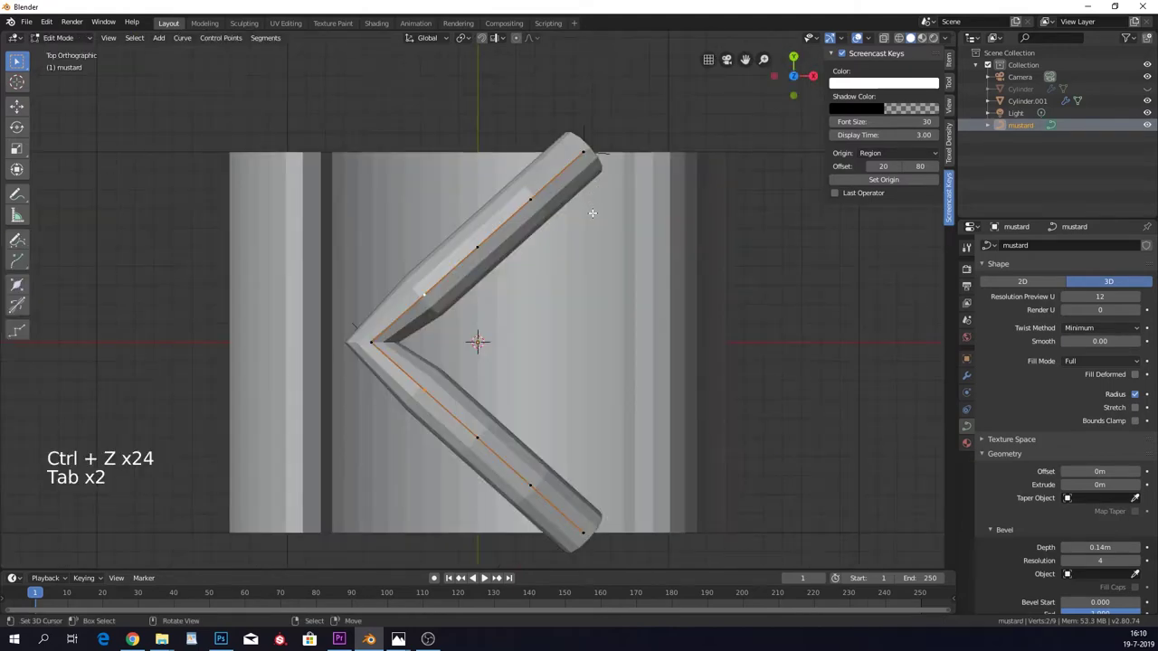
{"action": "middle_click_drag", "start_coordinate": [597, 213], "coordinate": [602, 208]}
{"action": "middle_click_drag", "start_coordinate": [438, 296], "coordinate": [435, 307]}
{"action": "key", "text": "KP_7"}
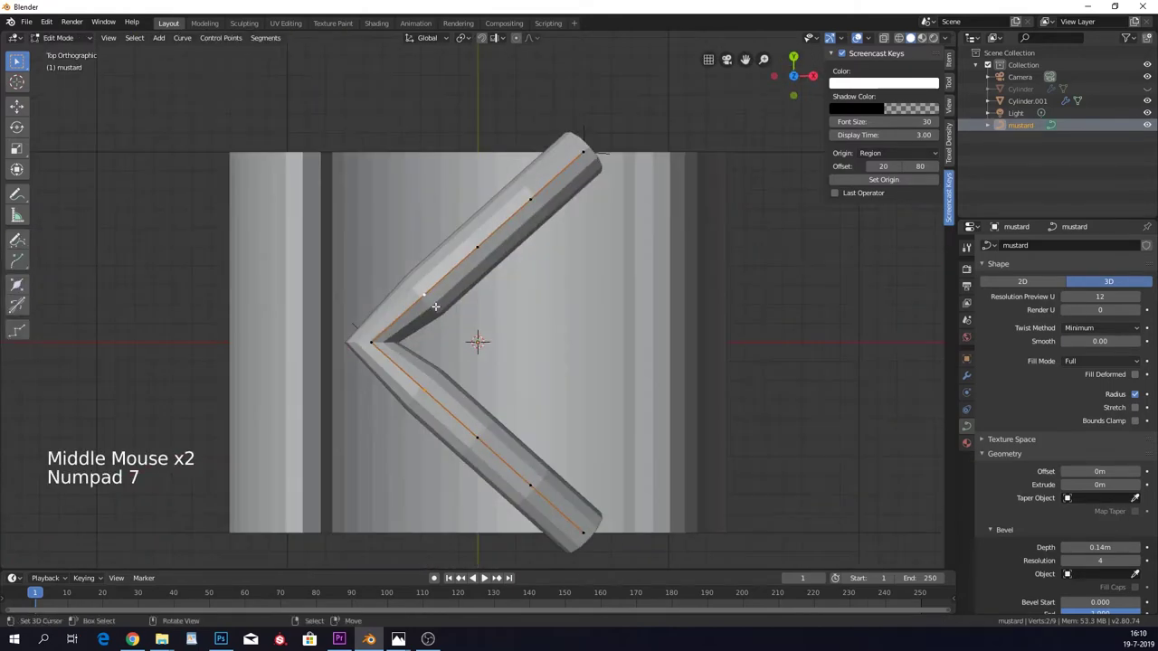
{"action": "right_click", "coordinate": [423, 296]}
{"action": "right_click", "coordinate": [422, 389], "text": "shift"}
{"action": "key", "text": "s"}
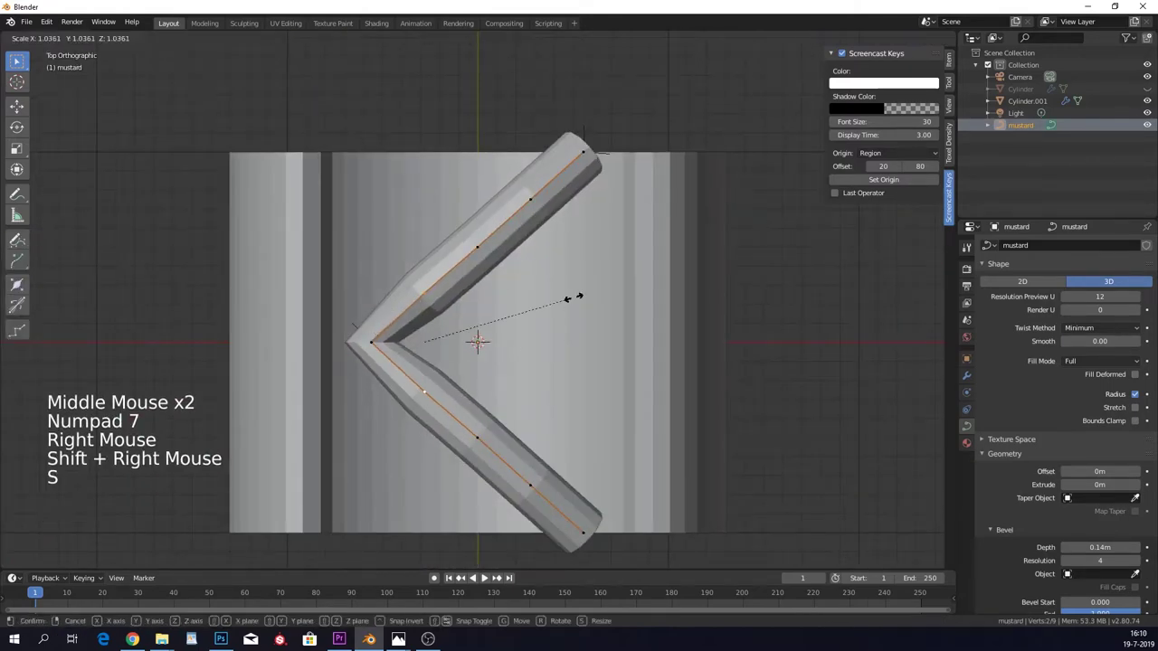
{"action": "left_click", "coordinate": [581, 269]}
Add another bend point, spread the selection slightly, and return to Object Mode.
{"action": "key", "text": "g"}
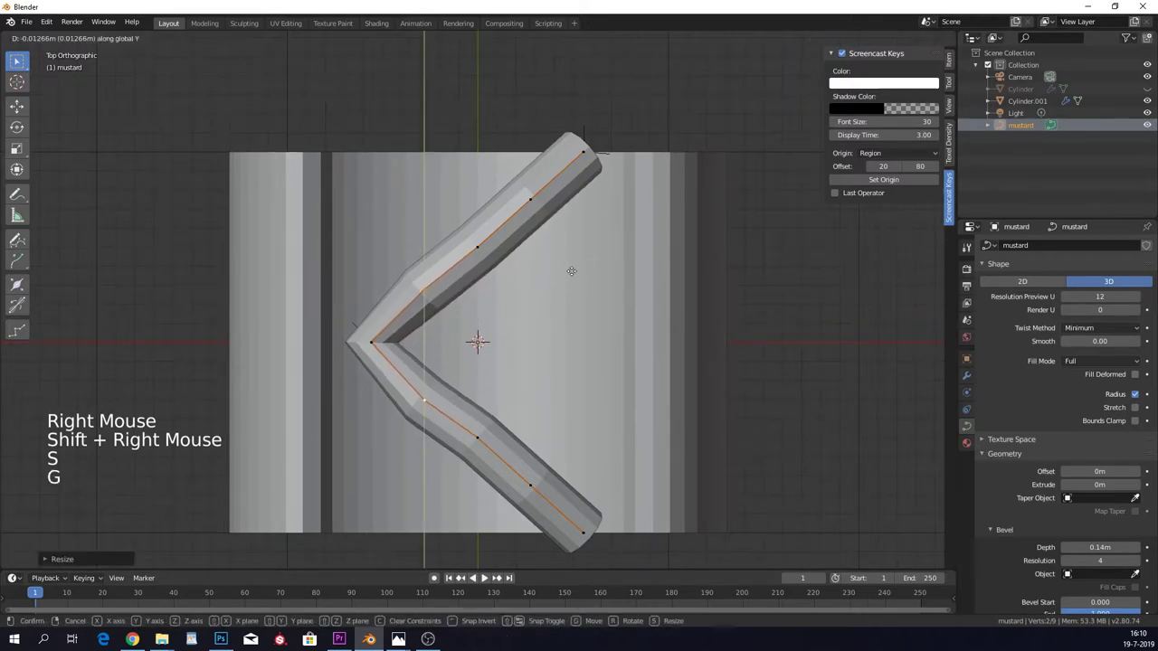
{"action": "key", "text": "x"}
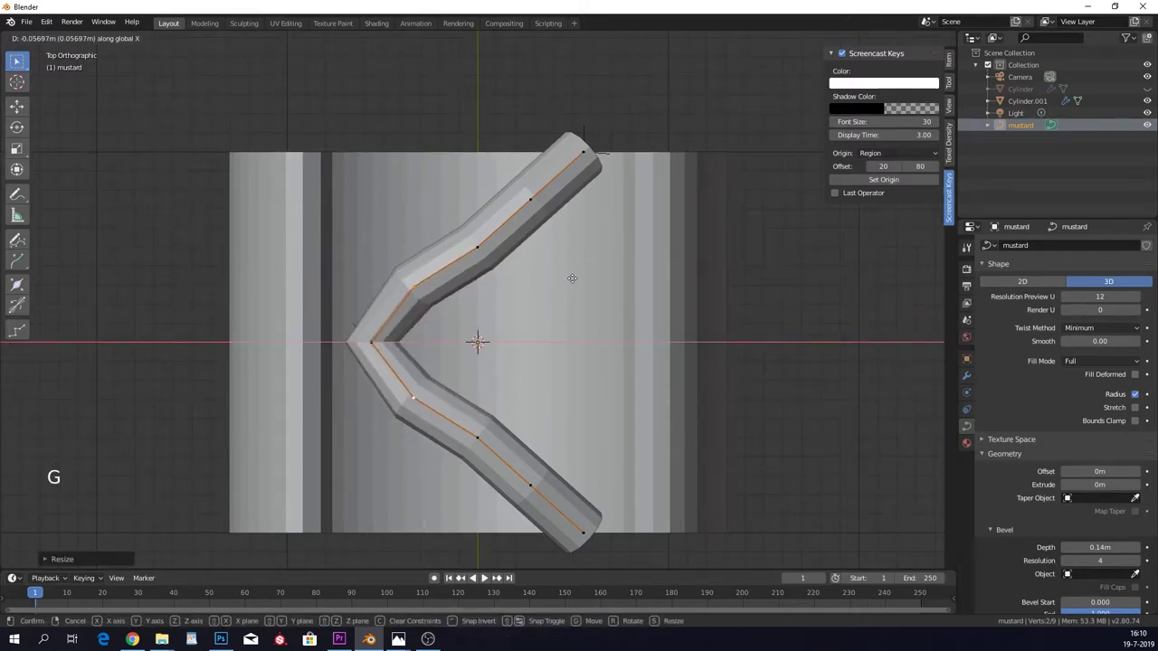
{"action": "right_click", "coordinate": [496, 312]}
{"action": "key", "text": "shift"}
{"action": "right_click", "coordinate": [496, 312], "text": "shift"}
{"action": "key", "text": "s"}
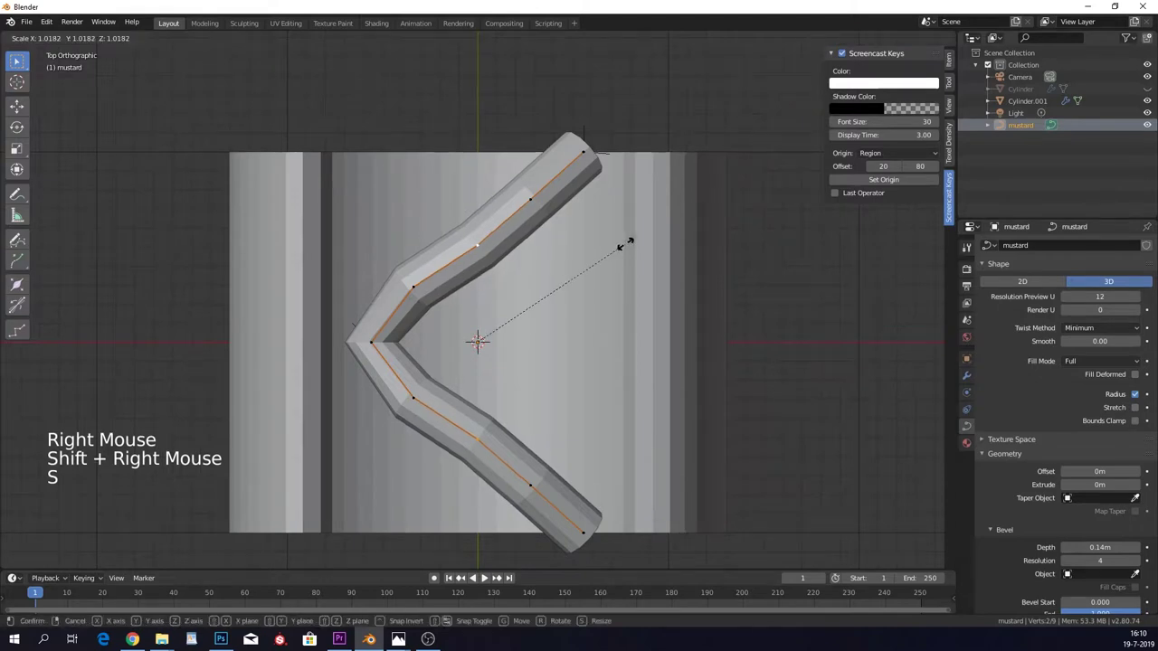
{"action": "left_click", "coordinate": [628, 236]}
{"action": "key", "text": "g"}
{"action": "left_click", "coordinate": [628, 233]}
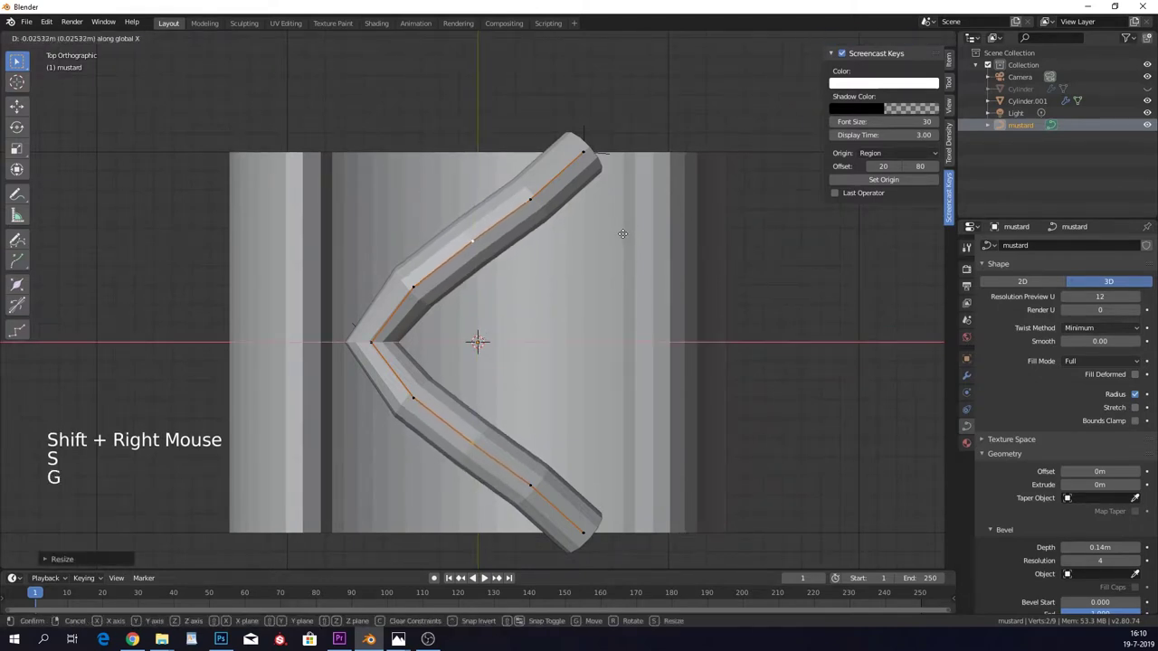
{"action": "key", "text": "Tab"}
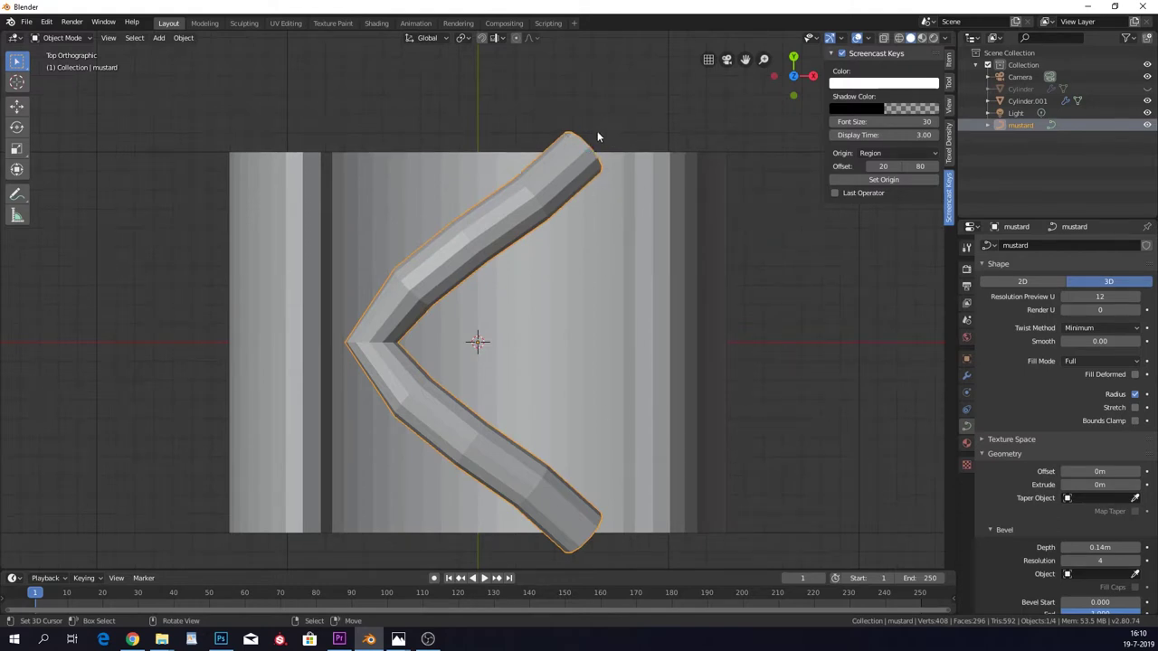
Try an Array modifier with Y offset 1 and X offset 0, then remove it.
{"action": "left_click", "coordinate": [966, 375]}
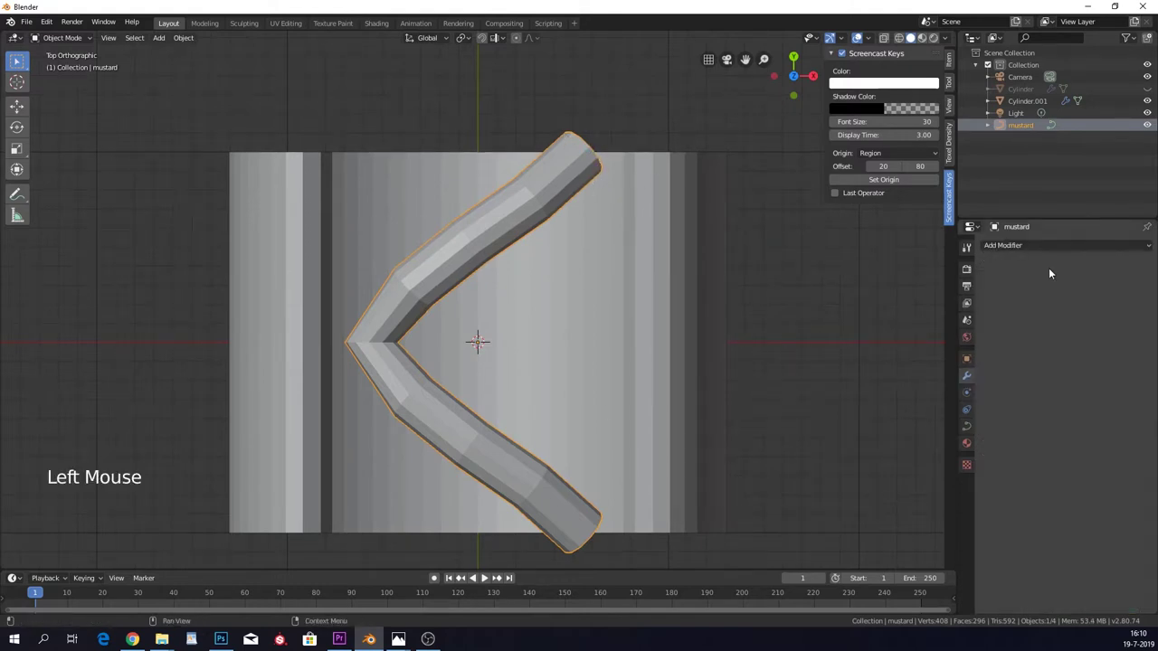
{"action": "left_click", "coordinate": [1040, 245]}
{"action": "left_click", "coordinate": [969, 272]}
{"action": "middle_click_drag", "start_coordinate": [792, 229], "coordinate": [758, 249], "text": "shift"}
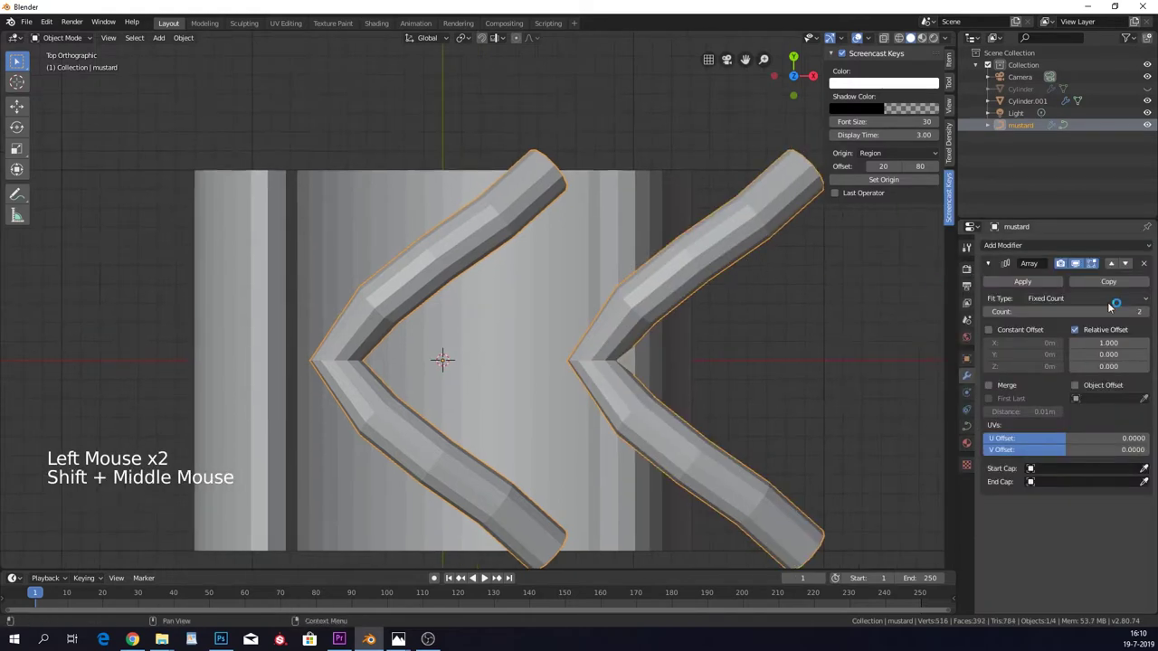
{"action": "left_click_drag", "start_coordinate": [1109, 353], "coordinate": [1119, 349]}
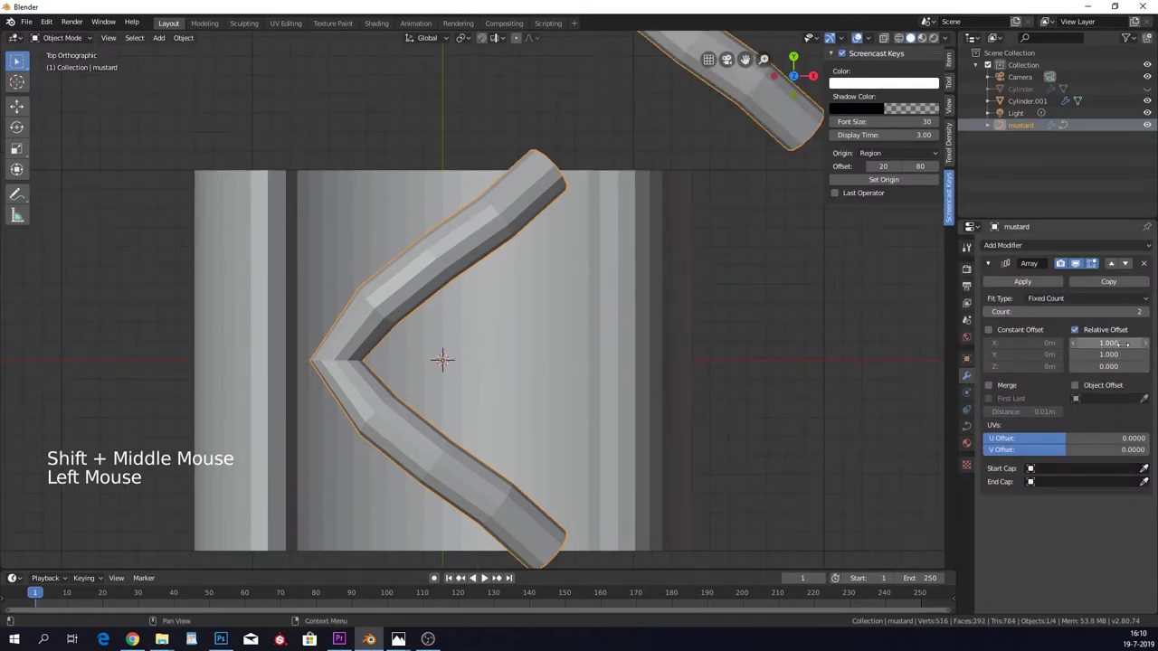
{"action": "left_click", "coordinate": [1122, 345]}
{"action": "type", "text": "0"}
{"action": "key", "text": "Return"}
{"action": "middle_click_drag", "start_coordinate": [677, 178], "coordinate": [596, 307], "text": "shift"}
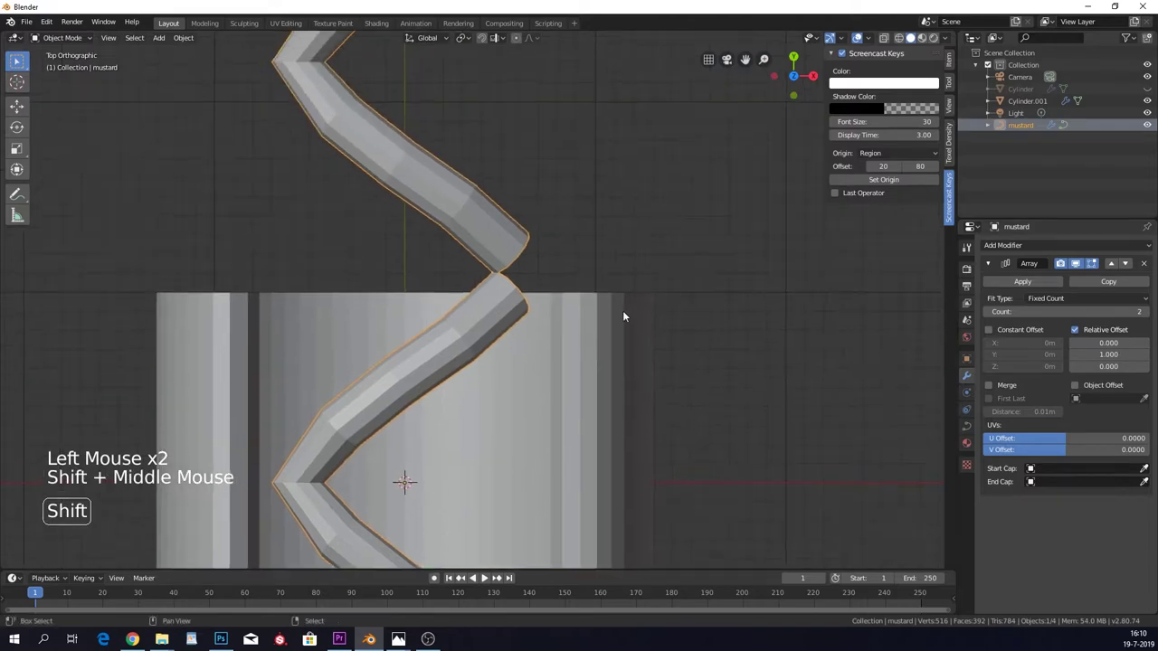
{"action": "middle_click_drag", "start_coordinate": [512, 328], "coordinate": [538, 230], "text": "shift"}
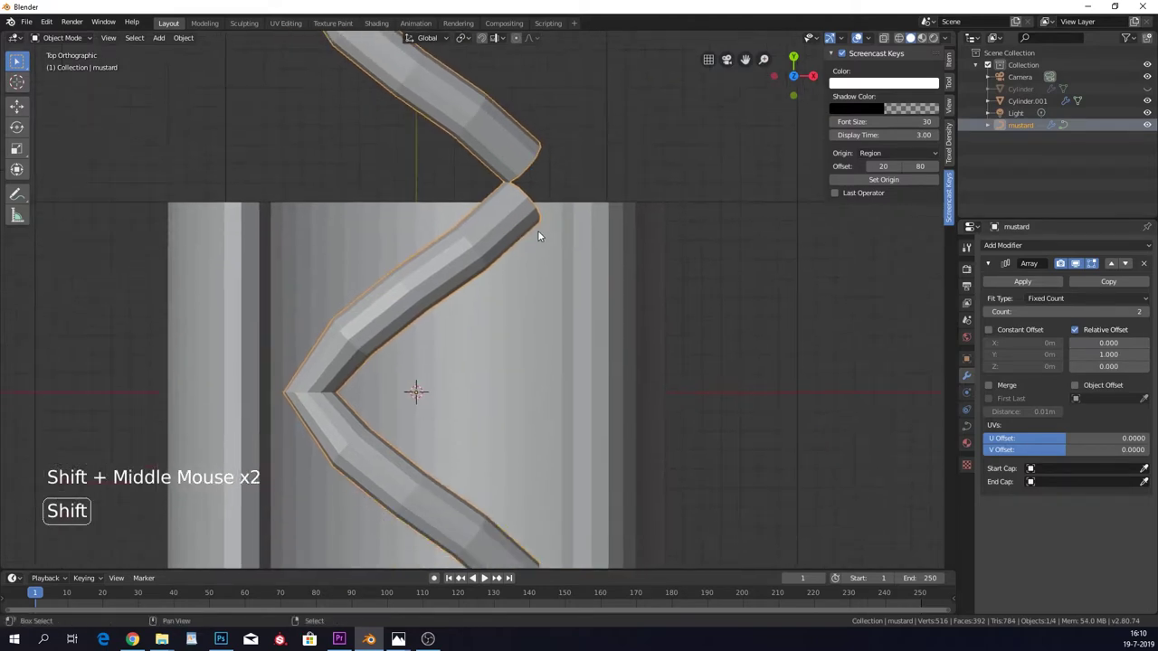
{"action": "scroll", "coordinate": [537, 229], "scroll_direction": "down", "scroll_amount": 2}
{"action": "left_click", "coordinate": [1144, 265]}
{"action": "scroll", "coordinate": [427, 259], "scroll_direction": "up", "scroll_amount": 2}
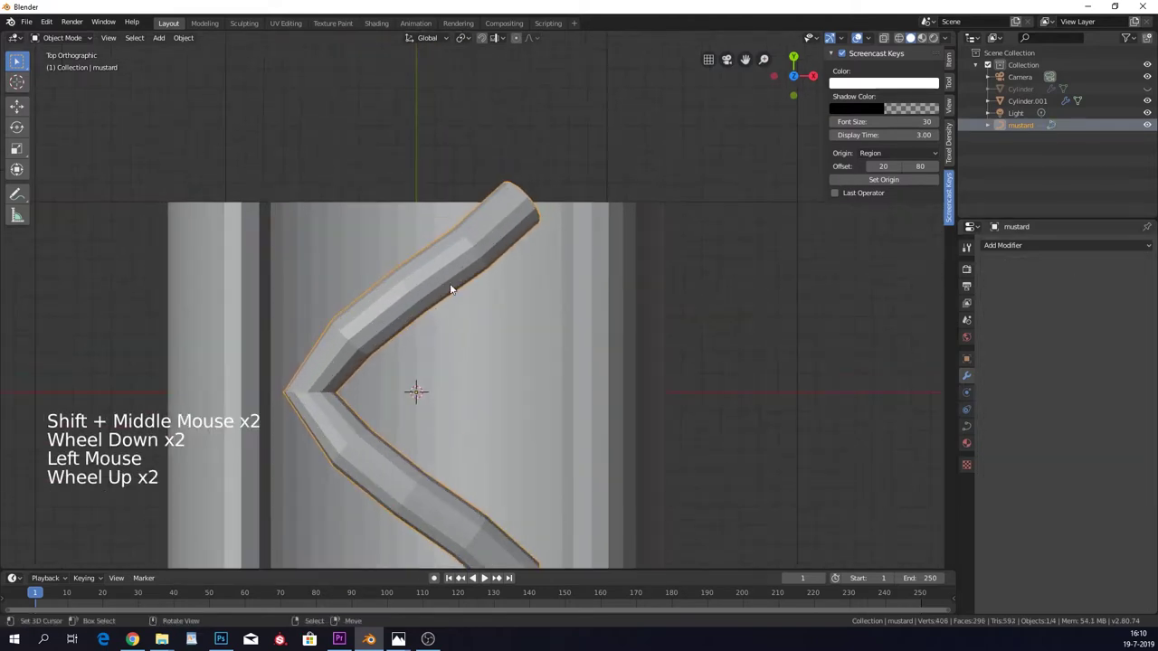
Convert the mustard chevron curve into a mesh with Object > Convert to > Mesh.
{"action": "left_click", "coordinate": [182, 37]}
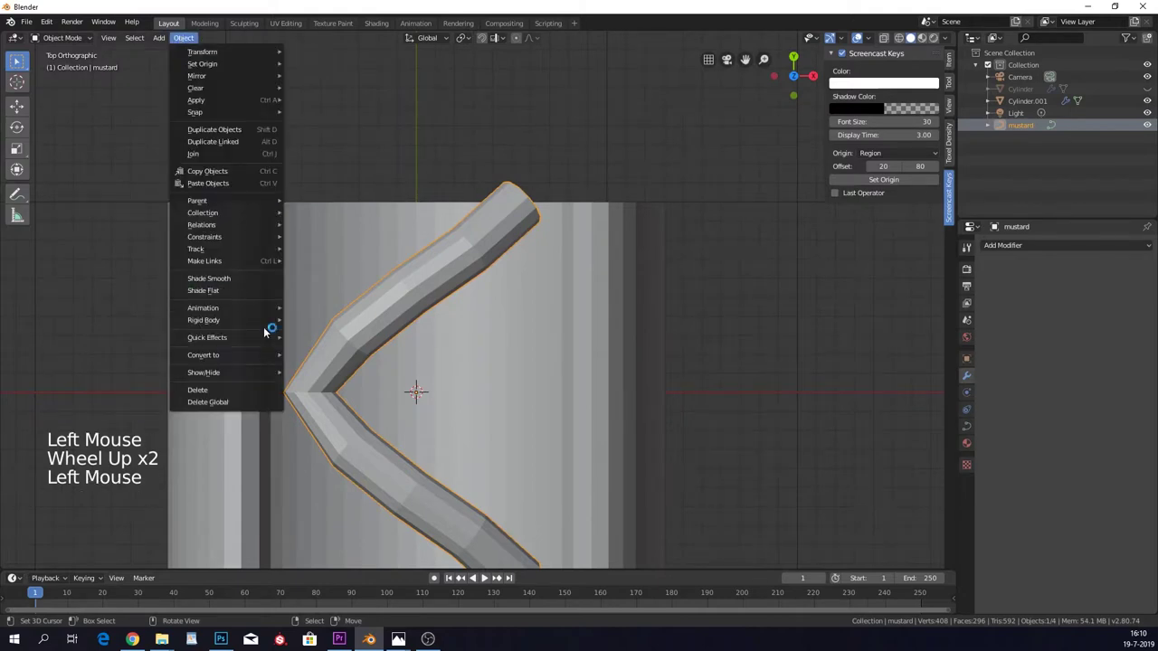
{"action": "mouse_move", "coordinate": [256, 359]}
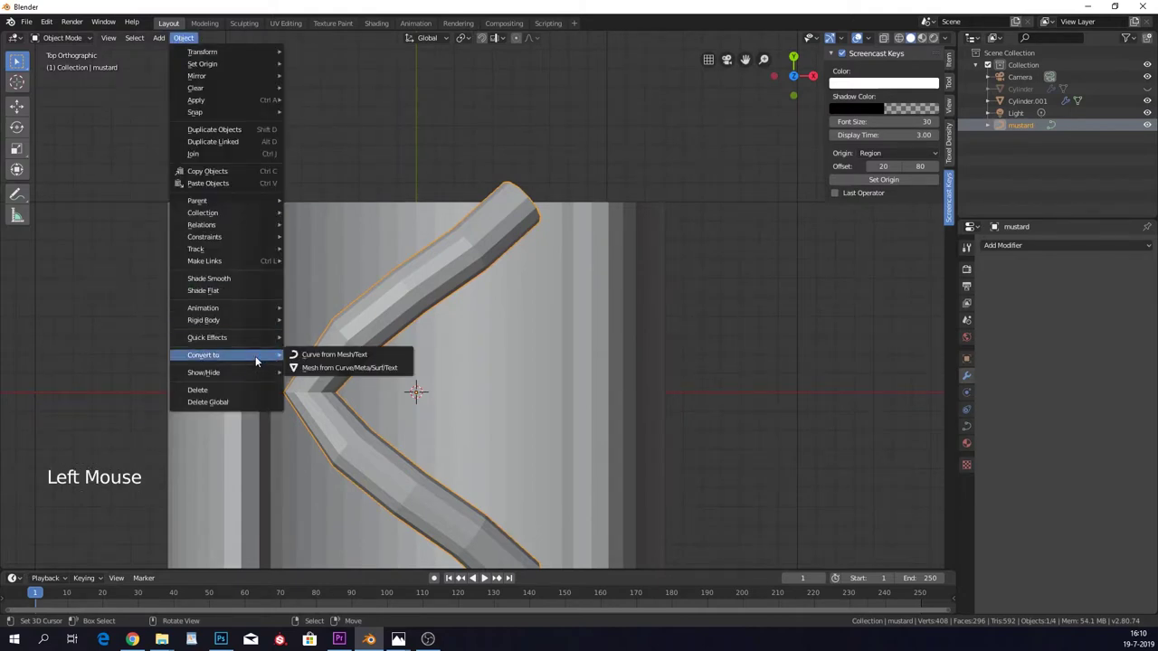
{"action": "left_click", "coordinate": [334, 369]}
{"action": "scroll", "coordinate": [348, 348], "scroll_direction": "down", "scroll_amount": 1}
Select the chevron's corner edge loop, scale it slightly larger, and return to Object Mode.
{"action": "key", "text": "Tab"}
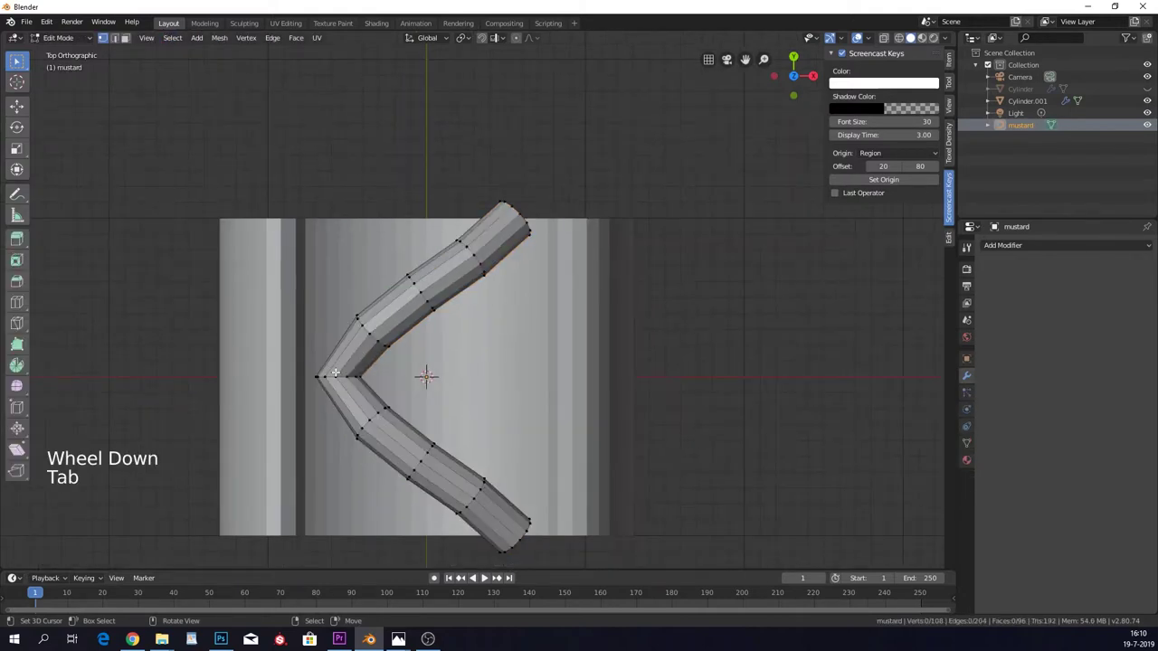
{"action": "right_click", "coordinate": [338, 375], "text": "alt"}
{"action": "right_click", "coordinate": [339, 377], "text": "alt"}
{"action": "key", "text": "s"}
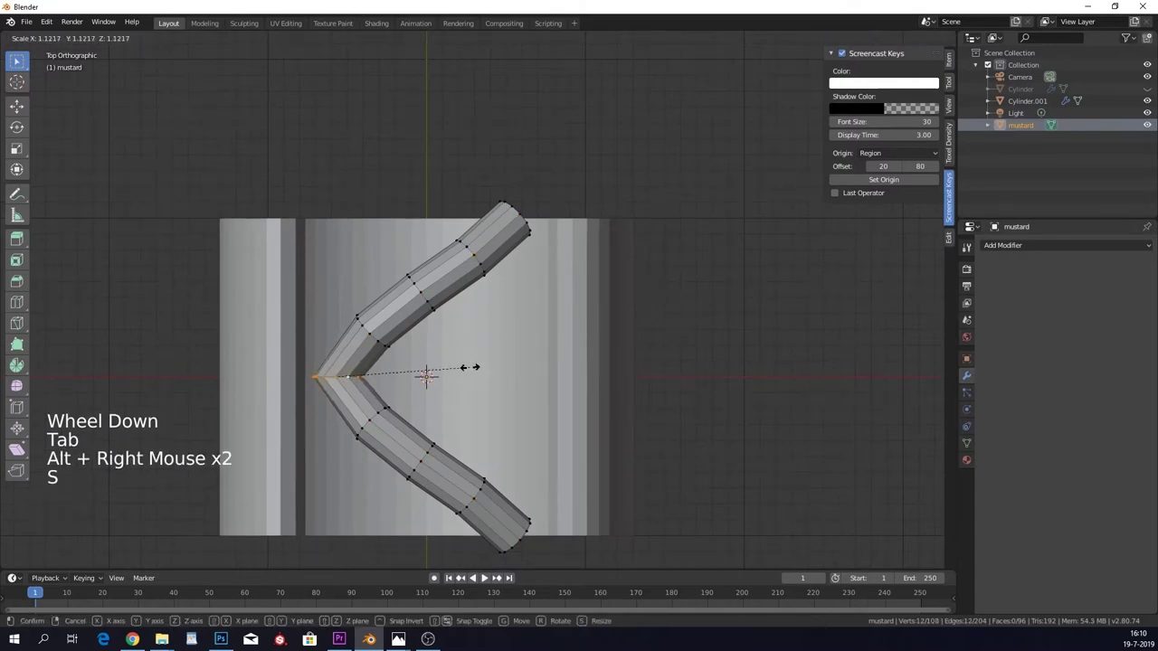
{"action": "key", "text": "Tab"}
Add a Subdivision Surface modifier with Render level 3 and Viewport level 2.
{"action": "left_click", "coordinate": [1049, 246]}
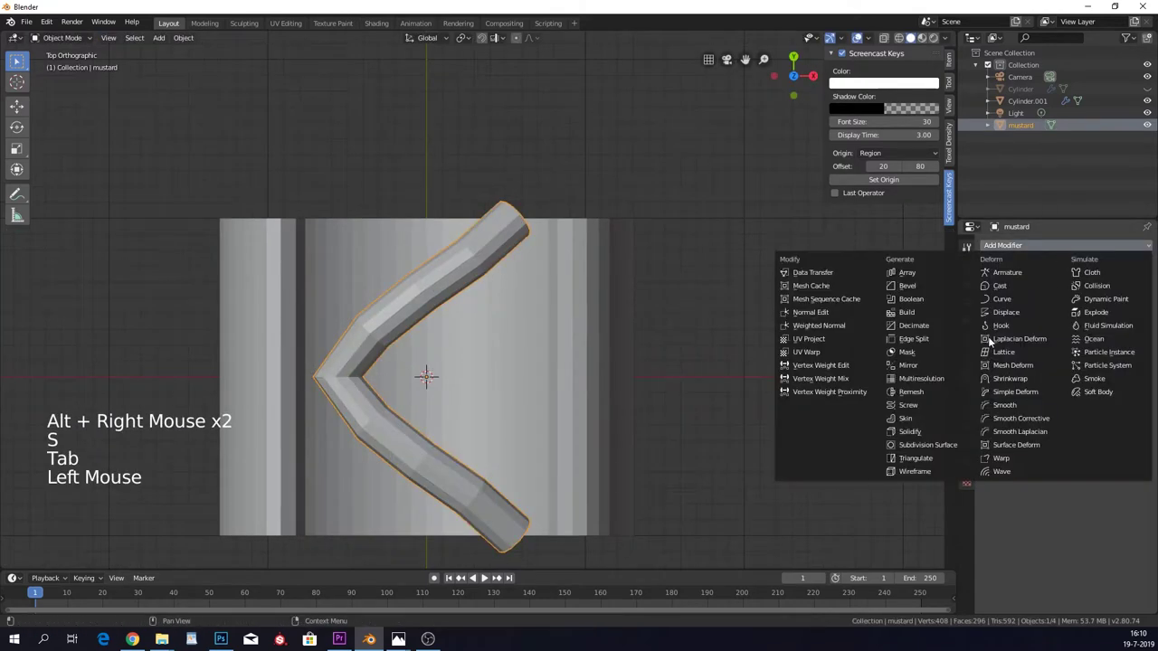
{"action": "left_click", "coordinate": [945, 444]}
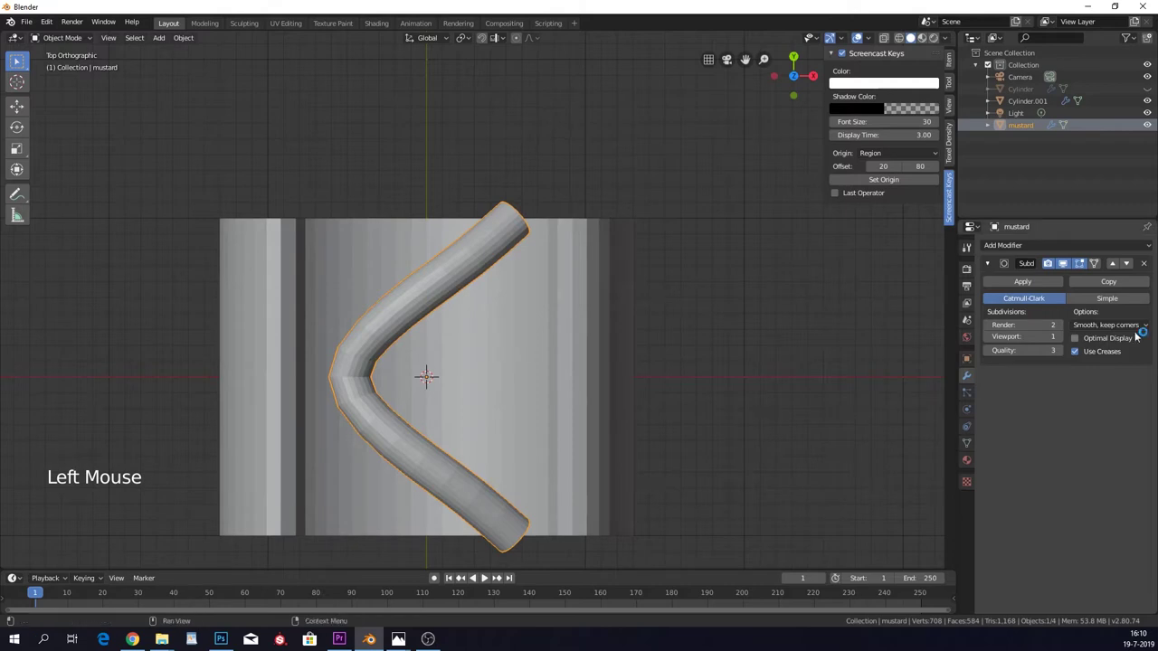
{"action": "left_click", "coordinate": [1059, 326]}
{"action": "left_click", "coordinate": [1059, 337]}
In Edit Mode, select the tube's bottom edge loop and begin rotating it.
{"action": "key", "text": "Tab"}
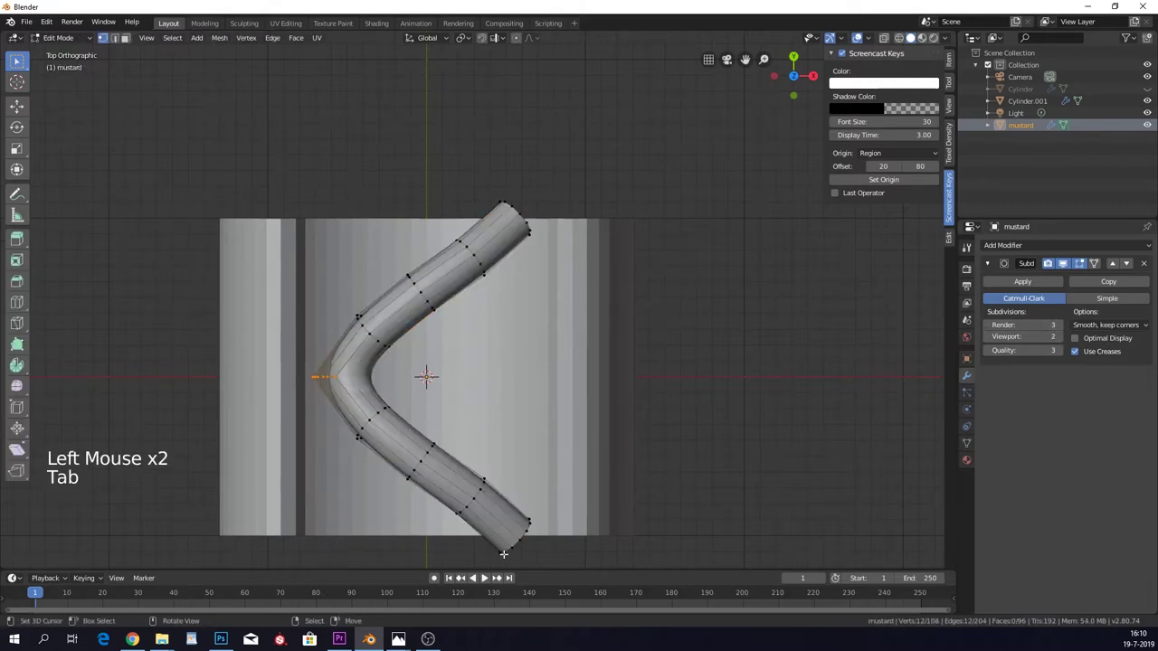
{"action": "middle_click_drag", "start_coordinate": [520, 504], "coordinate": [520, 424], "text": "shift"}
{"action": "scroll", "coordinate": [520, 424], "scroll_direction": "up", "scroll_amount": 1}
{"action": "right_click", "coordinate": [538, 470], "text": "alt"}
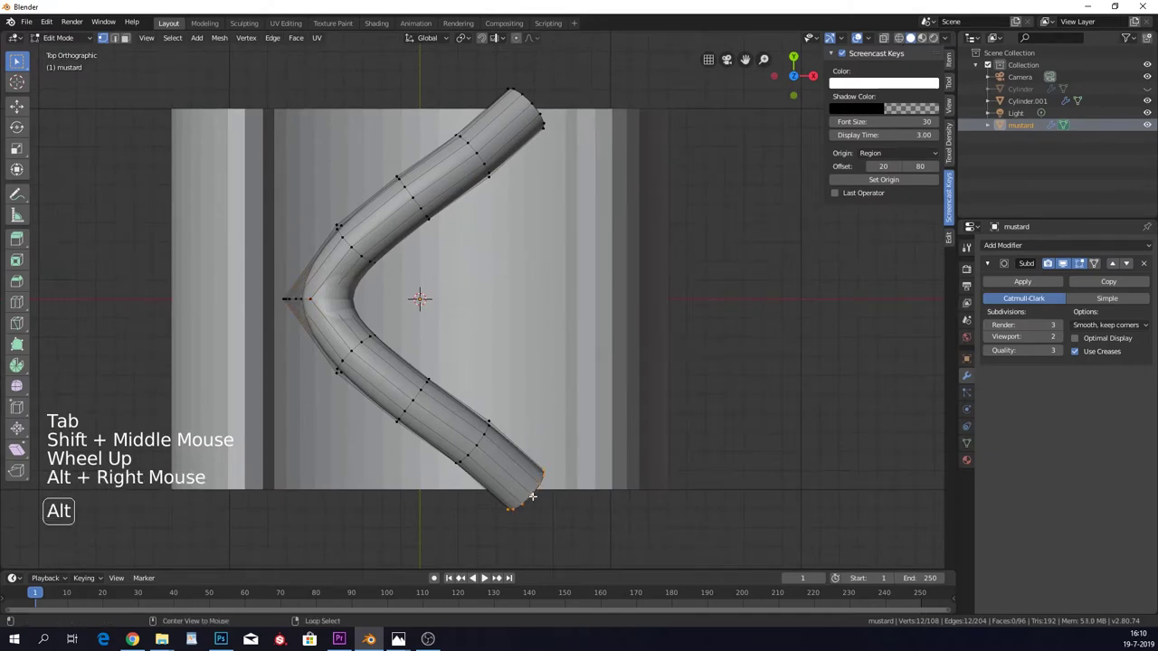
{"action": "key", "text": "e"}
{"action": "key", "text": "ctrl+z"}
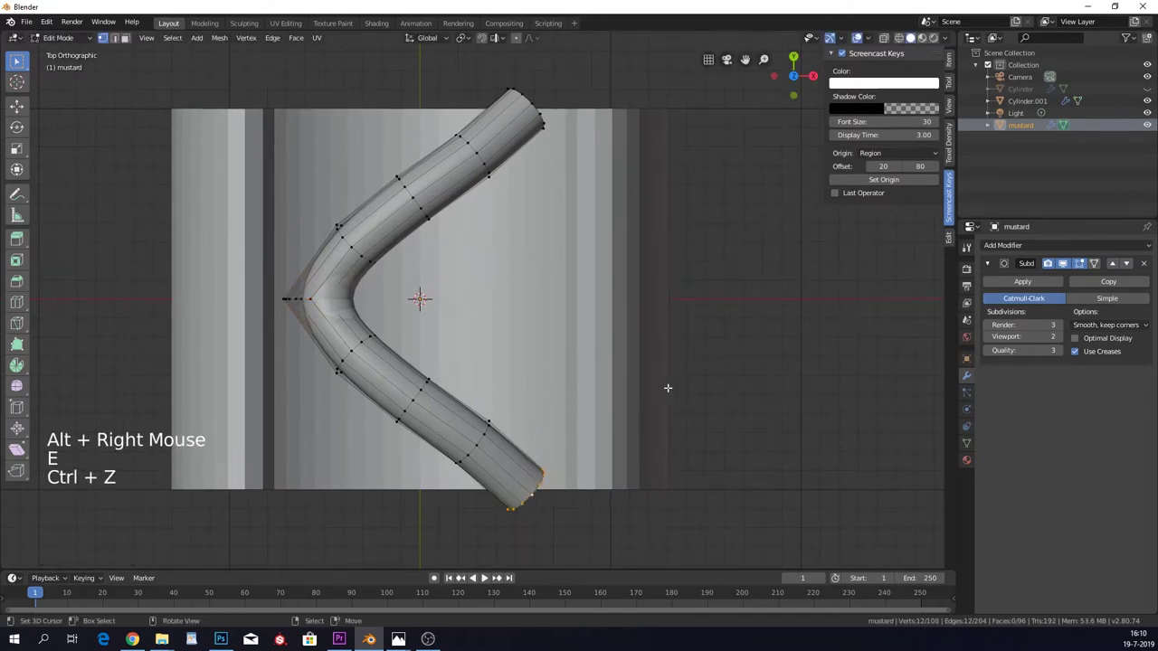
{"action": "key", "text": "r"}
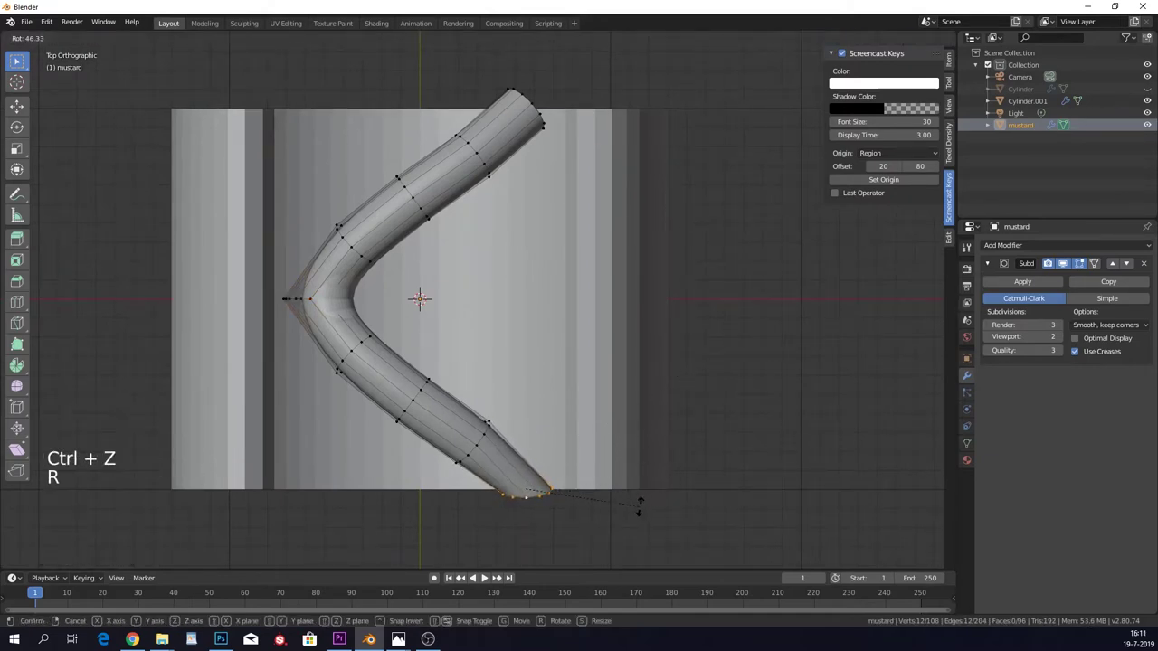
Tilt the bottom end loop using X and Z axis rotations, checking it in perspective.
{"action": "left_click", "coordinate": [636, 508]}
{"action": "middle_click_drag", "start_coordinate": [636, 508], "coordinate": [669, 251], "text": "shift"}
{"action": "key", "text": "ctrl+z"}
{"action": "key", "text": "r"}
{"action": "key", "text": "x"}
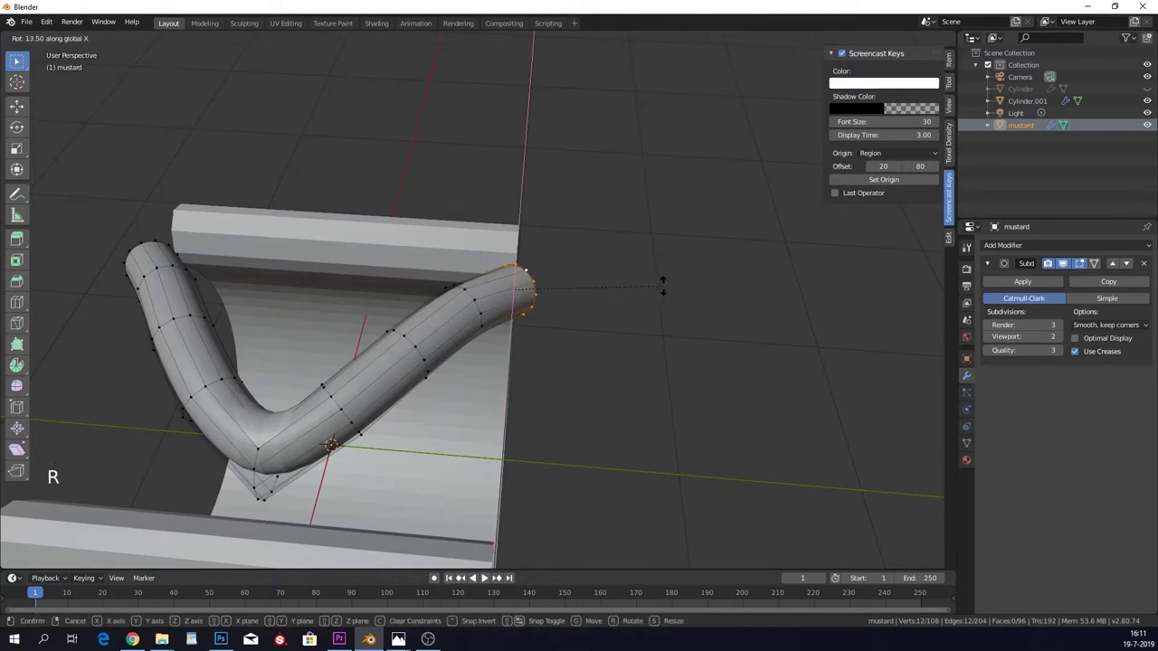
{"action": "key", "text": "r"}
{"action": "key", "text": "z"}
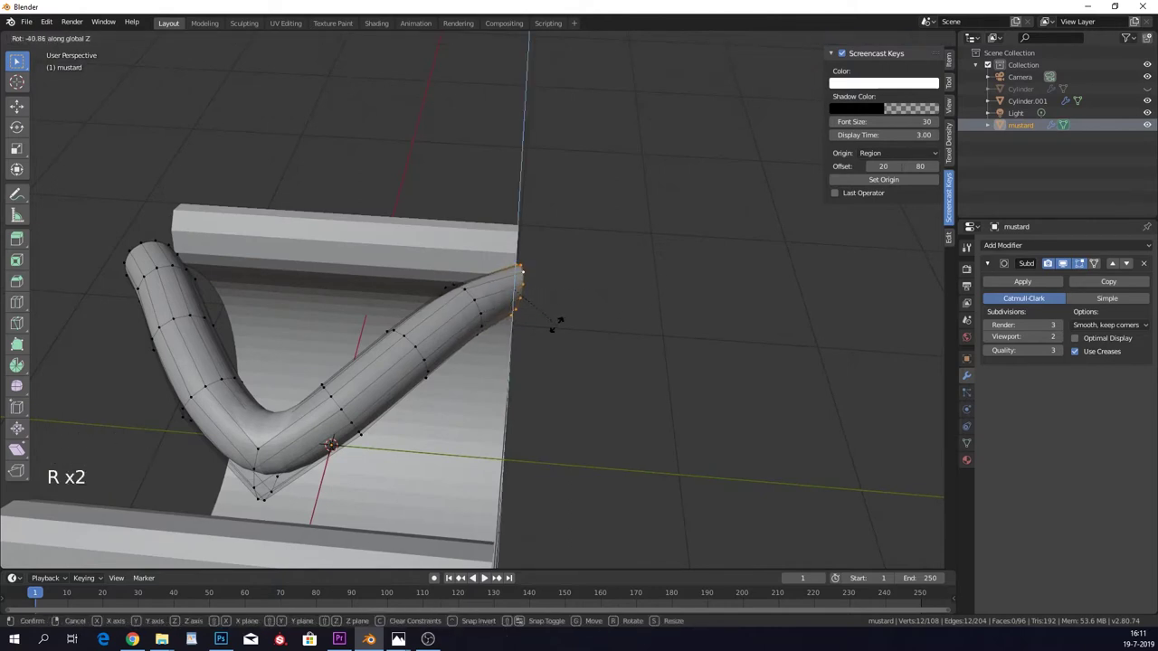
{"action": "left_click", "coordinate": [557, 324]}
{"action": "middle_click_drag", "start_coordinate": [556, 324], "coordinate": [571, 235]}
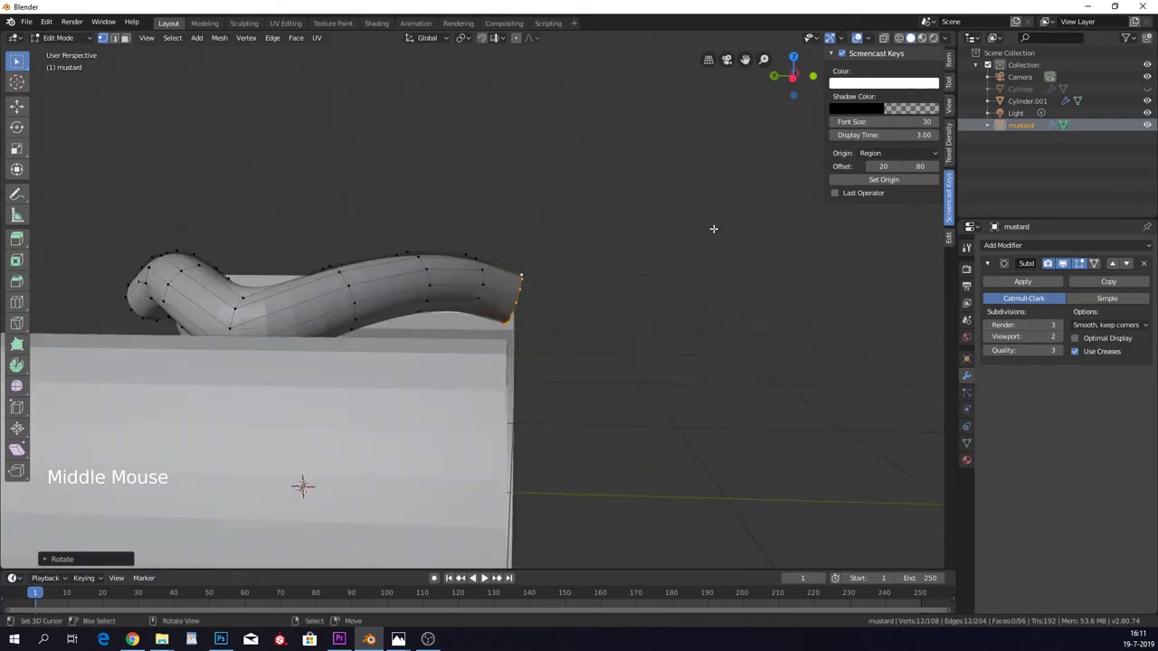
{"action": "key", "text": "r"}
{"action": "left_click", "coordinate": [681, 186]}
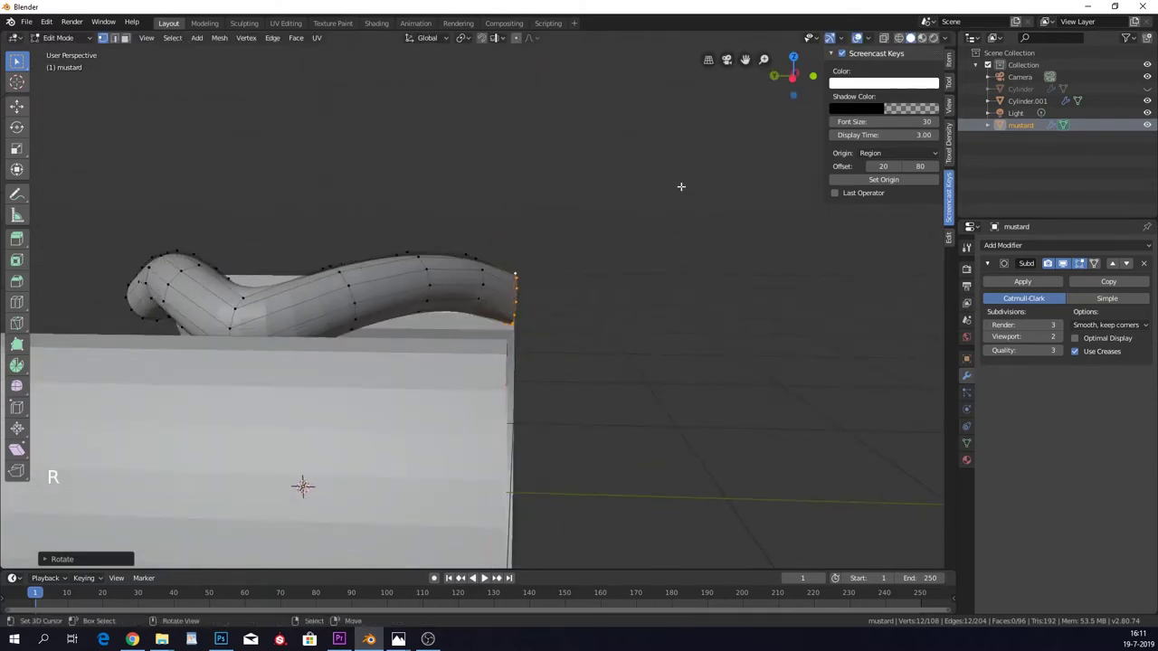
{"action": "middle_click_drag", "start_coordinate": [681, 186], "coordinate": [610, 277]}
From top view, scale the tip to 0 along Y to flatten it.
{"action": "key", "text": "KP_7"}
{"action": "scroll", "coordinate": [581, 301], "scroll_direction": "up", "scroll_amount": 5}
{"action": "middle_click_drag", "start_coordinate": [570, 328], "coordinate": [551, 312], "text": "shift"}
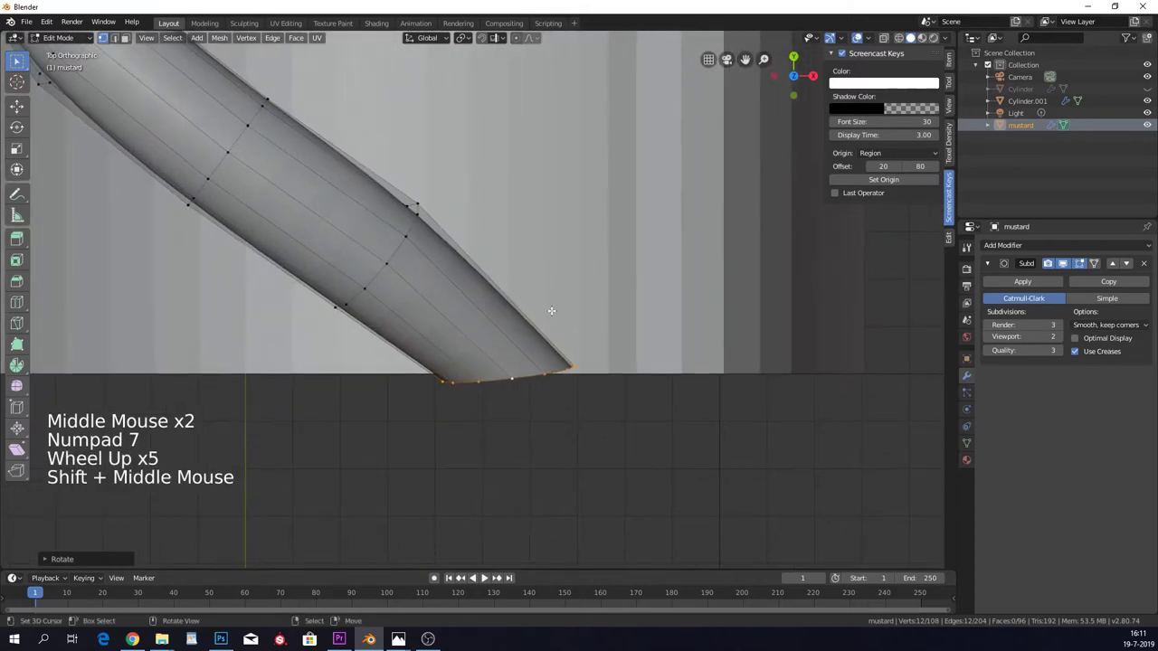
{"action": "key", "text": "s"}
{"action": "key", "text": "x"}
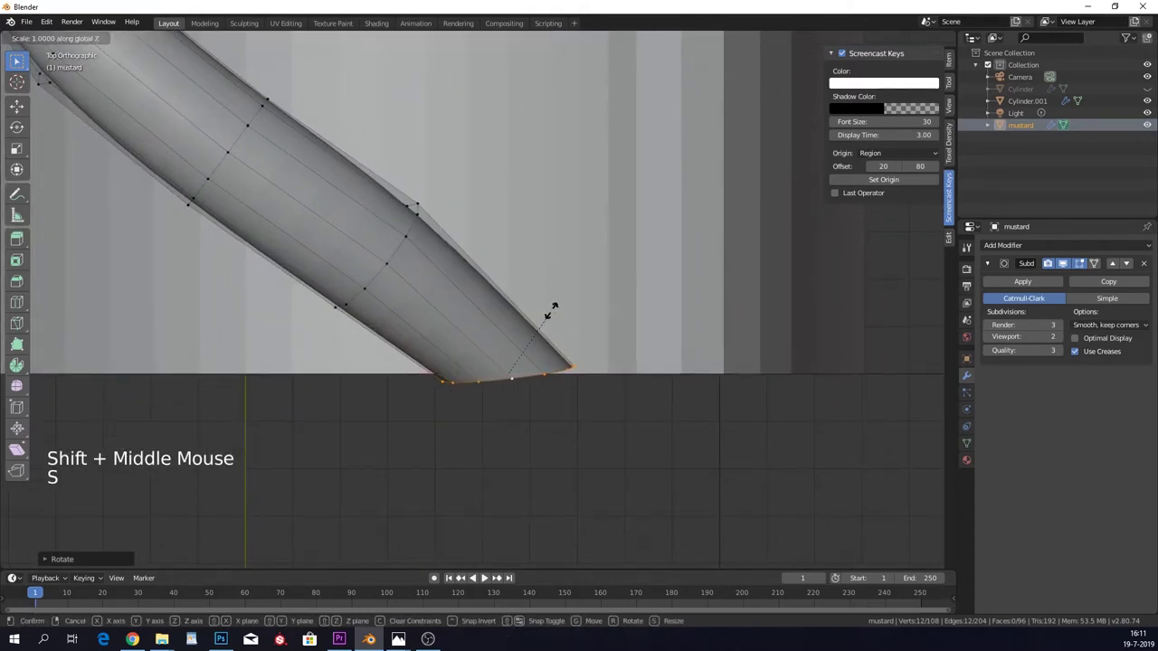
{"action": "type", "text": "y0"}
{"action": "key", "text": "Return"}
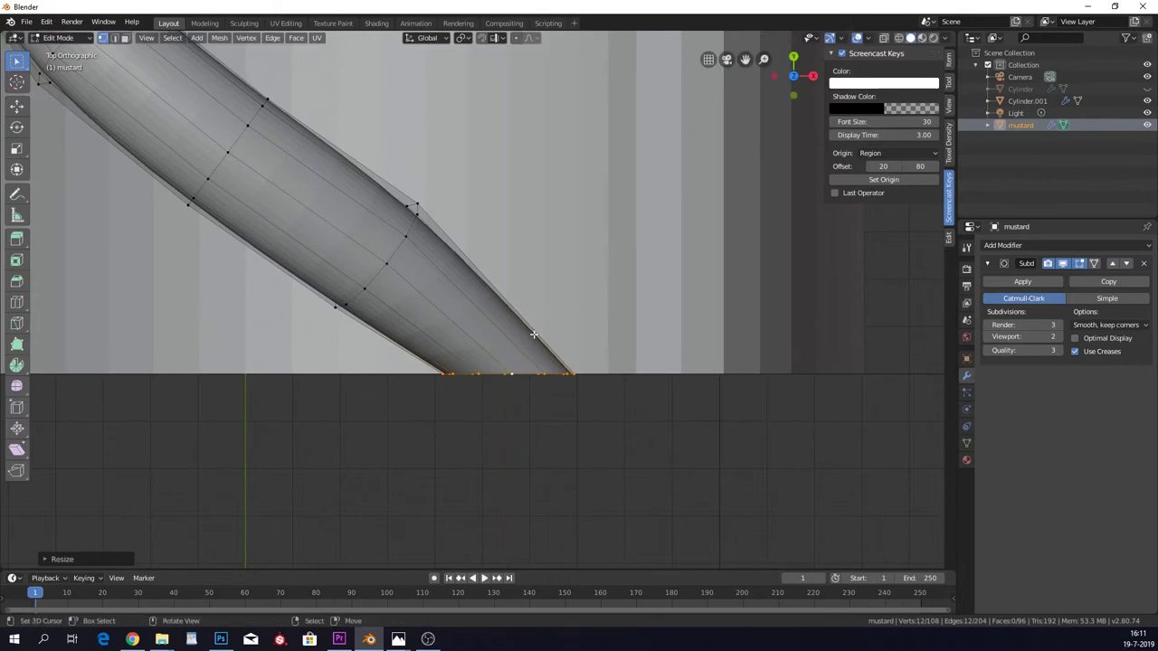
Move an edge loop on the lower tube to reshape its bend.
{"action": "key", "text": "s"}
{"action": "scroll", "coordinate": [628, 338], "scroll_direction": "down", "scroll_amount": 3}
{"action": "key", "text": "Tab"}
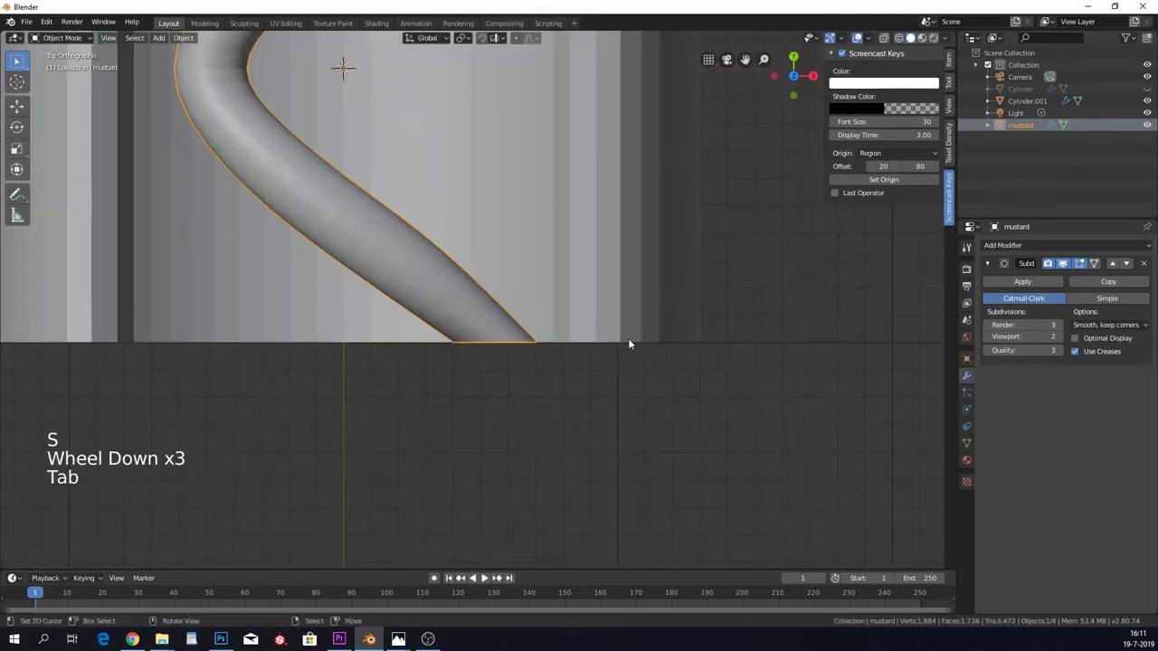
{"action": "scroll", "coordinate": [491, 261], "scroll_direction": "down", "scroll_amount": 2}
{"action": "middle_click_drag", "start_coordinate": [491, 261], "coordinate": [493, 277], "text": "shift"}
{"action": "key", "text": "Tab"}
{"action": "right_click", "coordinate": [460, 298], "text": "alt"}
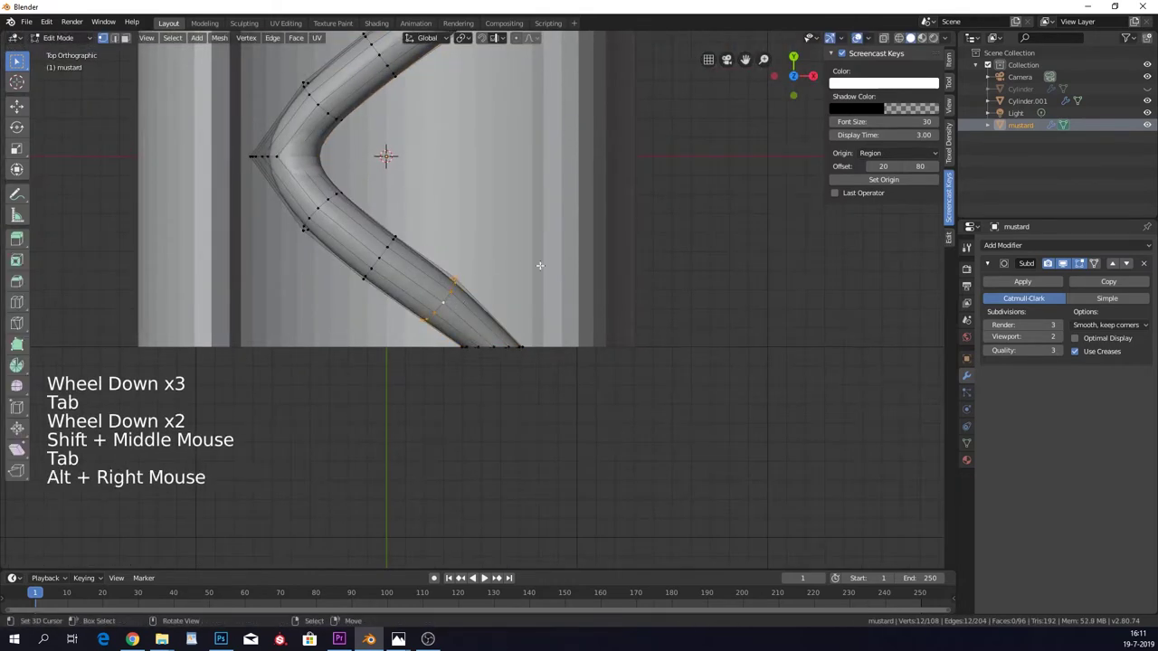
{"action": "key", "text": "g"}
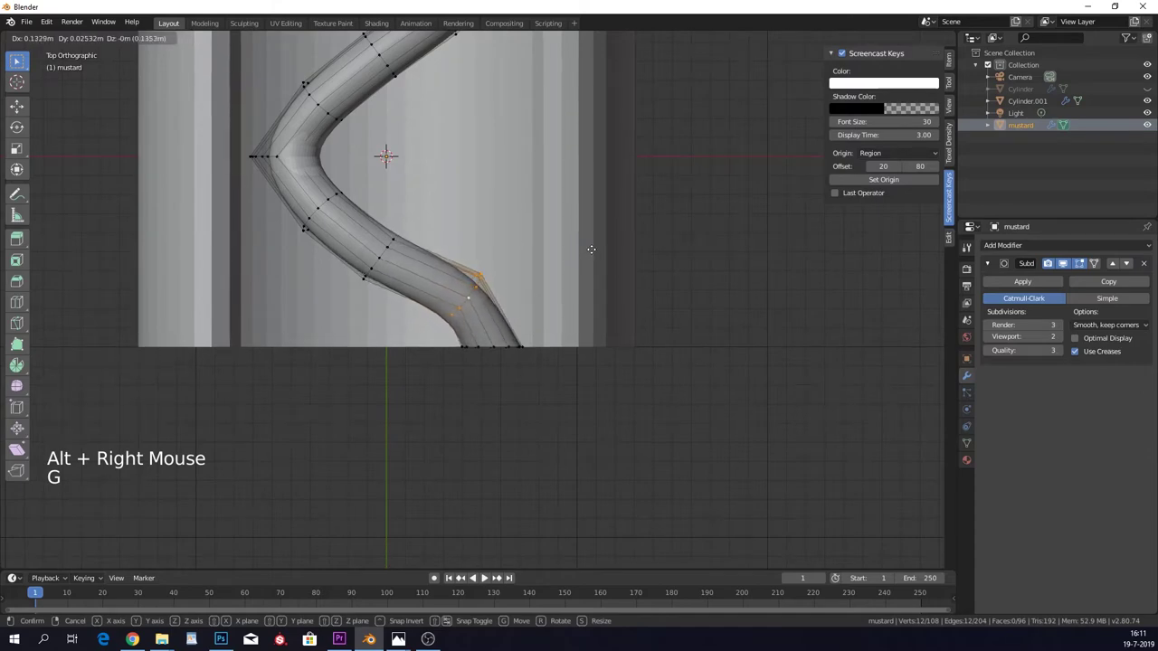
{"action": "key", "text": "Tab"}
{"action": "scroll", "coordinate": [465, 278], "scroll_direction": "down", "scroll_amount": 4}
Select the upper arm from its tip loop, delete those vertices, and leave Edit Mode.
{"action": "key", "text": "Tab"}
{"action": "middle_click_drag", "start_coordinate": [473, 238], "coordinate": [473, 291], "text": "shift"}
{"action": "right_click", "coordinate": [485, 151], "text": "alt"}
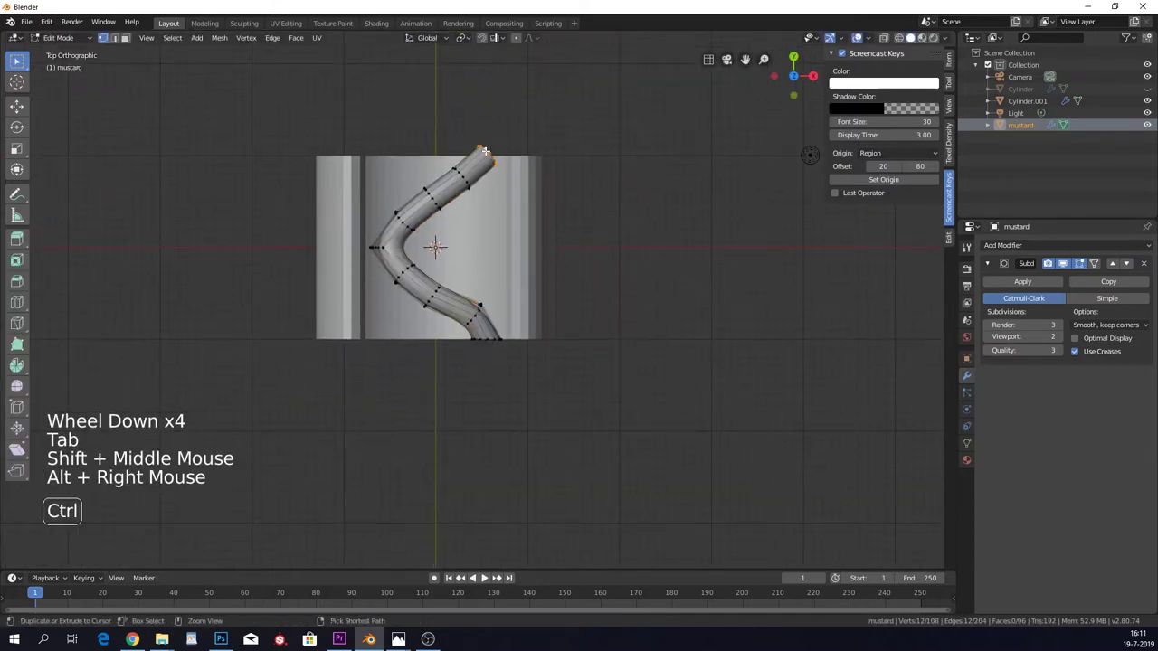
{"action": "key", "text": "ctrl+KP_Add"}
{"action": "key", "text": "ctrl+KP_Add"}
{"action": "key", "text": "ctrl+KP_Add"}
{"action": "key", "text": "ctrl+KP_Add"}
{"action": "key", "text": "x"}
{"action": "left_click", "coordinate": [471, 125]}
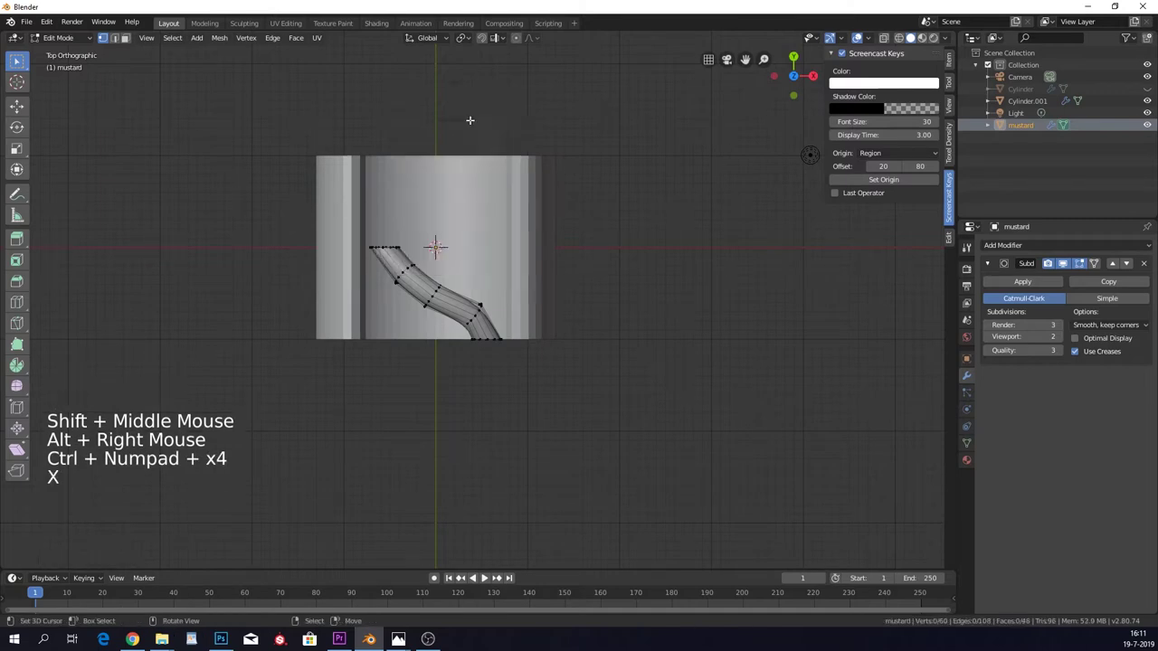
{"action": "key", "text": "Tab"}
{"action": "scroll", "coordinate": [465, 254], "scroll_direction": "up", "scroll_amount": 1}
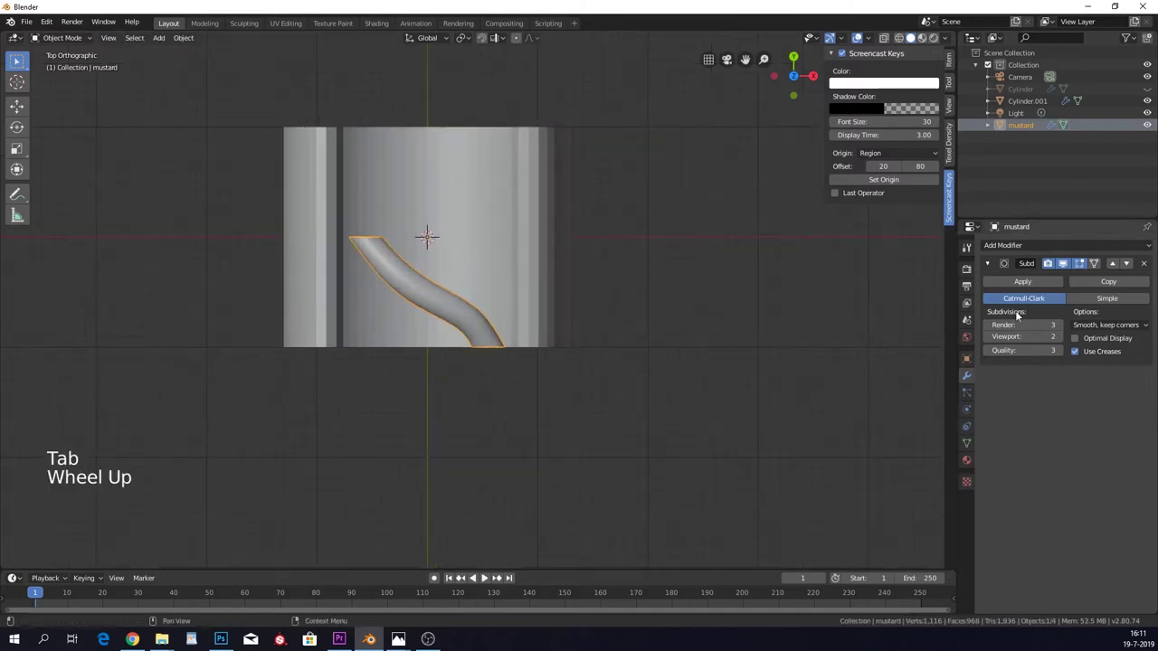
Add a Mirror modifier set to the Y axis only, with X unticked.
{"action": "left_click", "coordinate": [1042, 244]}
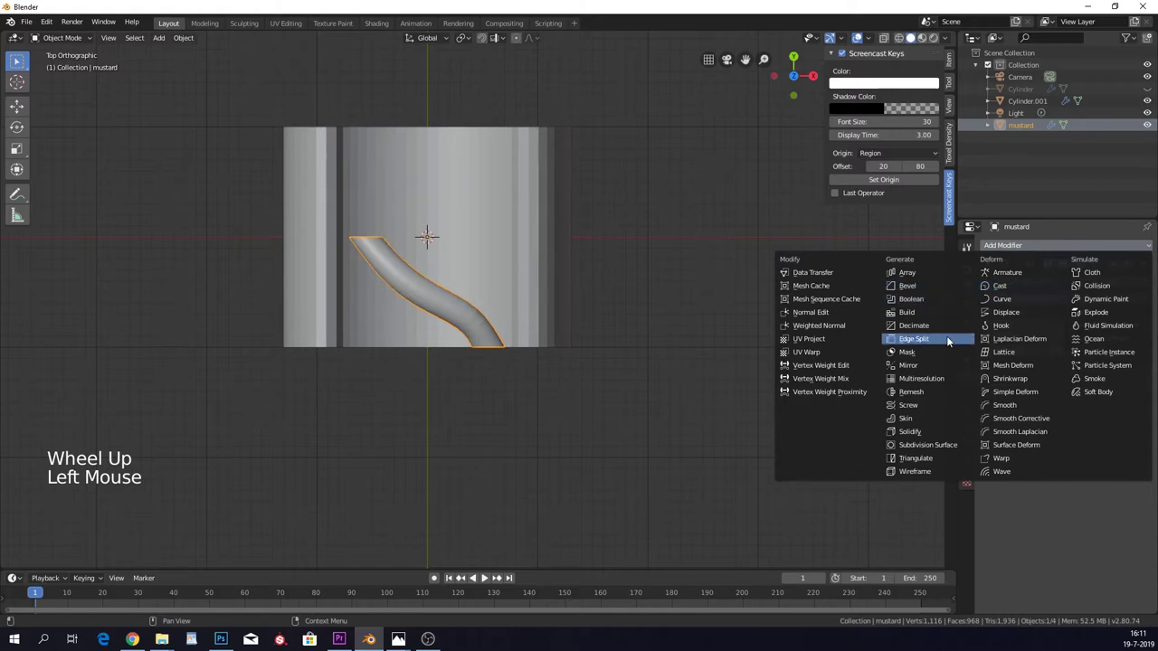
{"action": "left_click", "coordinate": [928, 366]}
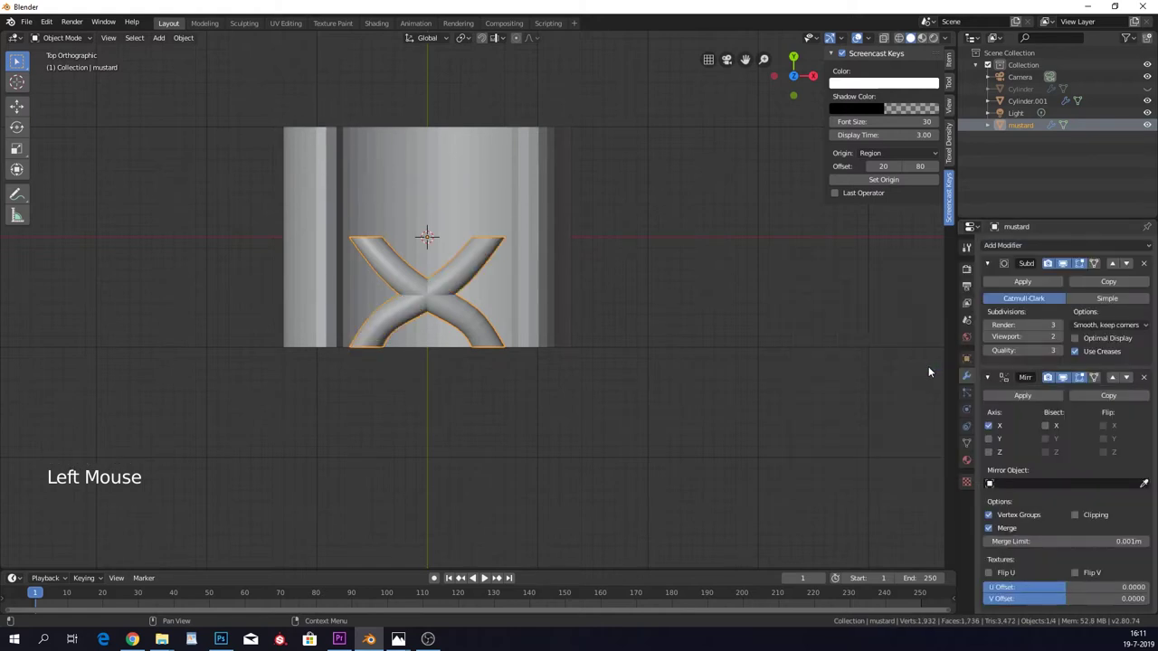
{"action": "left_click", "coordinate": [997, 440]}
{"action": "left_click", "coordinate": [1002, 427]}
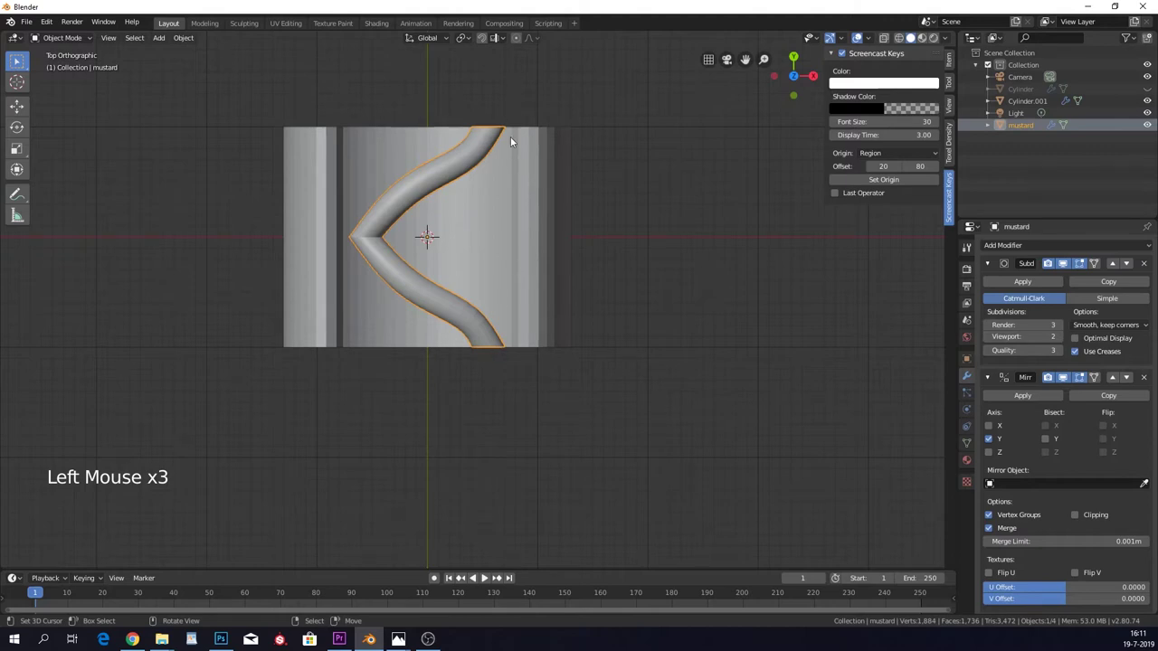
{"action": "middle_click_drag", "start_coordinate": [509, 156], "coordinate": [505, 252], "text": "shift"}
{"action": "scroll", "coordinate": [498, 202], "scroll_direction": "up", "scroll_amount": 8}
{"action": "middle_click_drag", "start_coordinate": [498, 201], "coordinate": [525, 372], "text": "shift"}
{"action": "scroll", "coordinate": [492, 310], "scroll_direction": "down", "scroll_amount": 5}
{"action": "middle_click_drag", "start_coordinate": [493, 309], "coordinate": [482, 373], "text": "shift"}
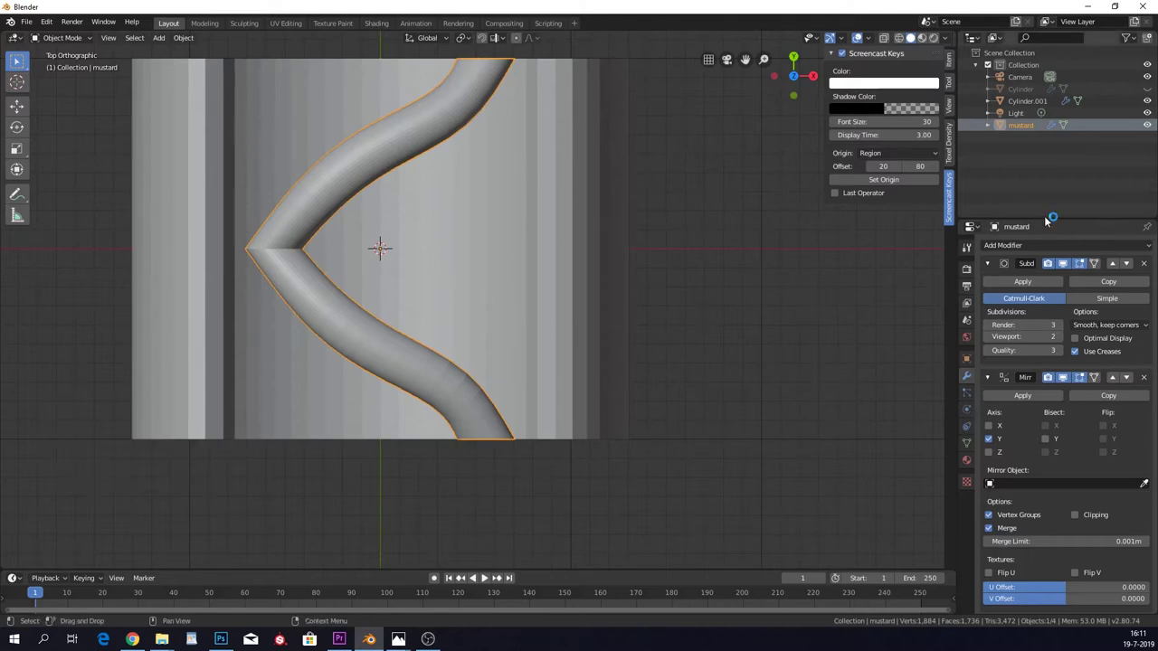
Add an Array modifier with Relative Offset X 0 and Y 1.
{"action": "left_click", "coordinate": [1002, 245]}
{"action": "left_click", "coordinate": [942, 268]}
{"action": "scroll", "coordinate": [946, 267], "scroll_direction": "down", "scroll_amount": 1}
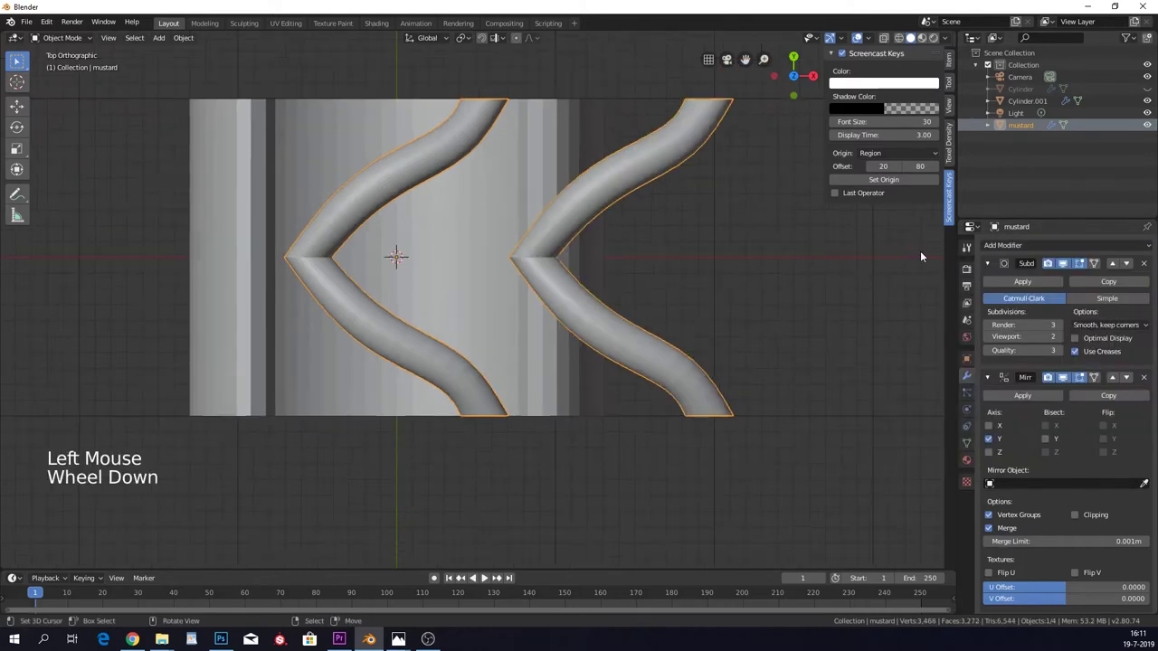
{"action": "scroll", "coordinate": [1098, 430], "scroll_direction": "down", "scroll_amount": 7}
{"action": "left_click", "coordinate": [1108, 535]}
{"action": "type", "text": "0"}
{"action": "left_click", "coordinate": [1105, 533]}
{"action": "type", "text": "0"}
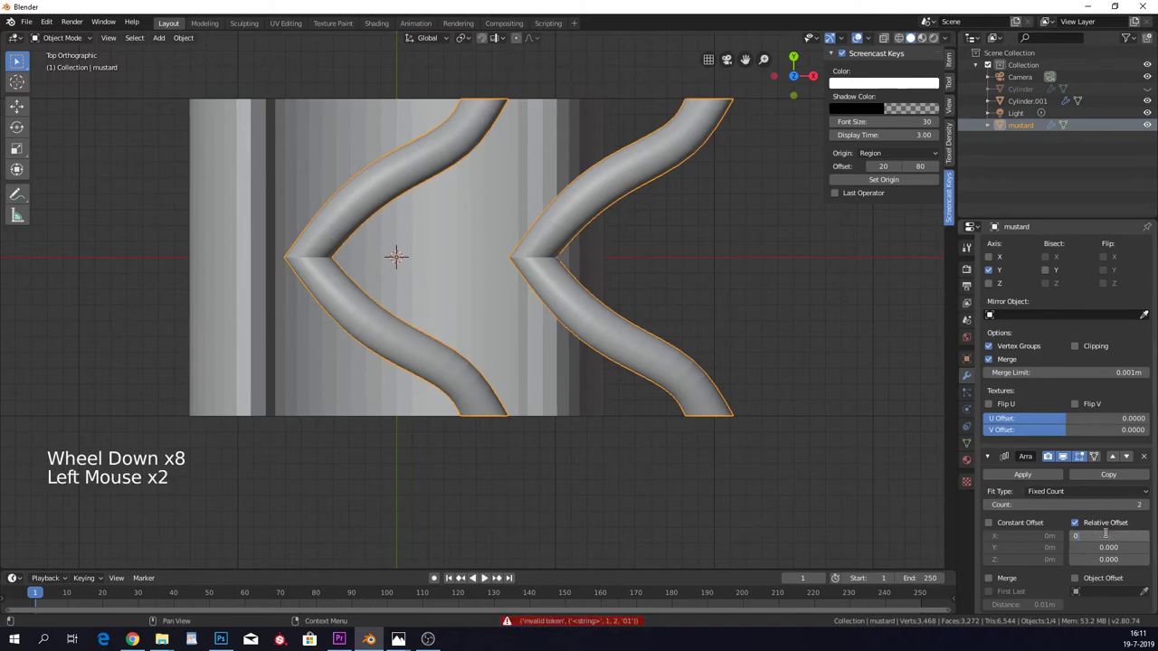
{"action": "key", "text": "Return"}
{"action": "left_click", "coordinate": [1108, 547]}
{"action": "type", "text": "1"}
{"action": "key", "text": "Return"}
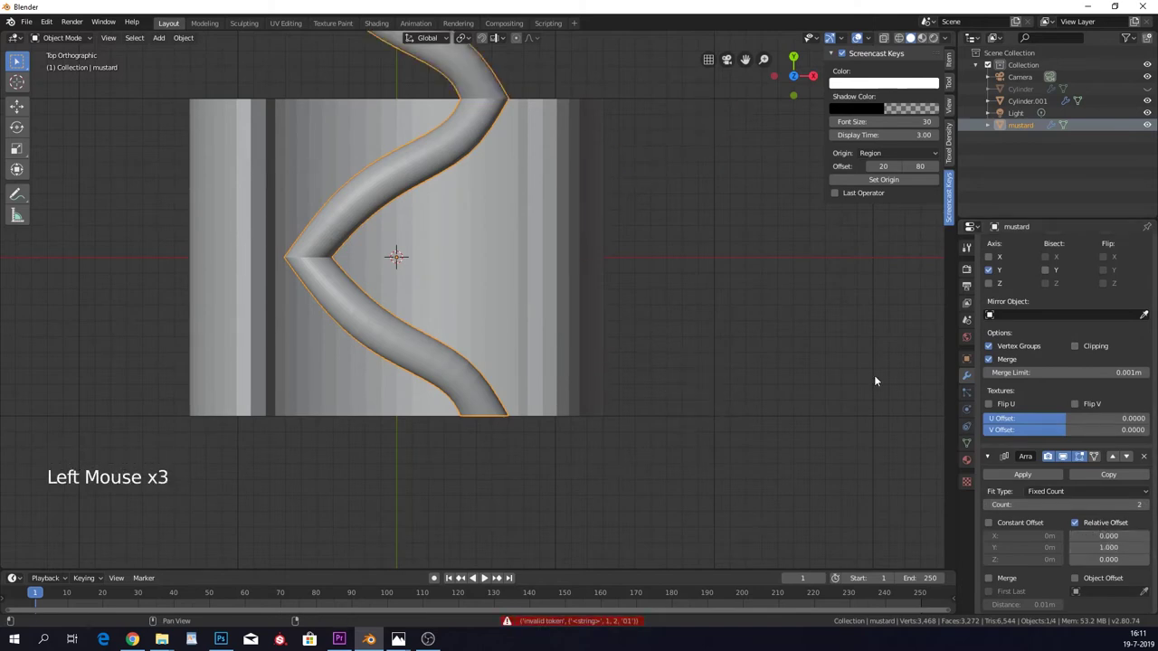
Raise the Array count to 4 to stack the chevrons.
{"action": "scroll", "coordinate": [821, 363], "scroll_direction": "down", "scroll_amount": 3}
{"action": "middle_click_drag", "start_coordinate": [805, 181], "coordinate": [797, 347], "text": "shift"}
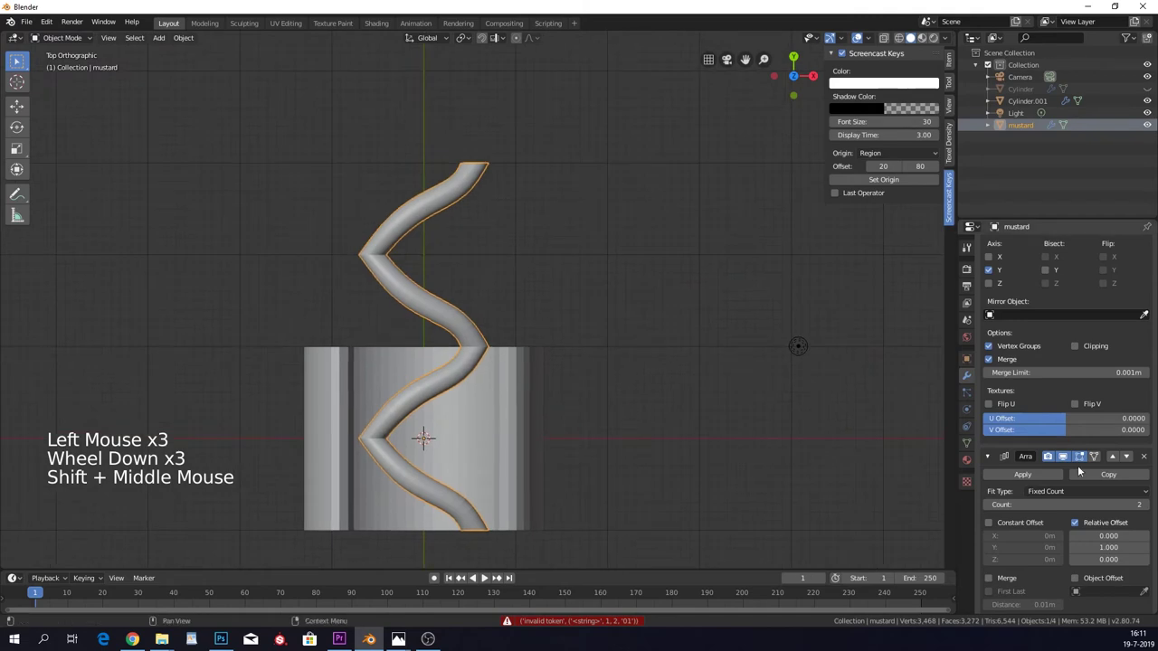
{"action": "left_click", "coordinate": [1147, 505]}
{"action": "left_click", "coordinate": [1147, 506]}
{"action": "scroll", "coordinate": [632, 301], "scroll_direction": "down", "scroll_amount": 4}
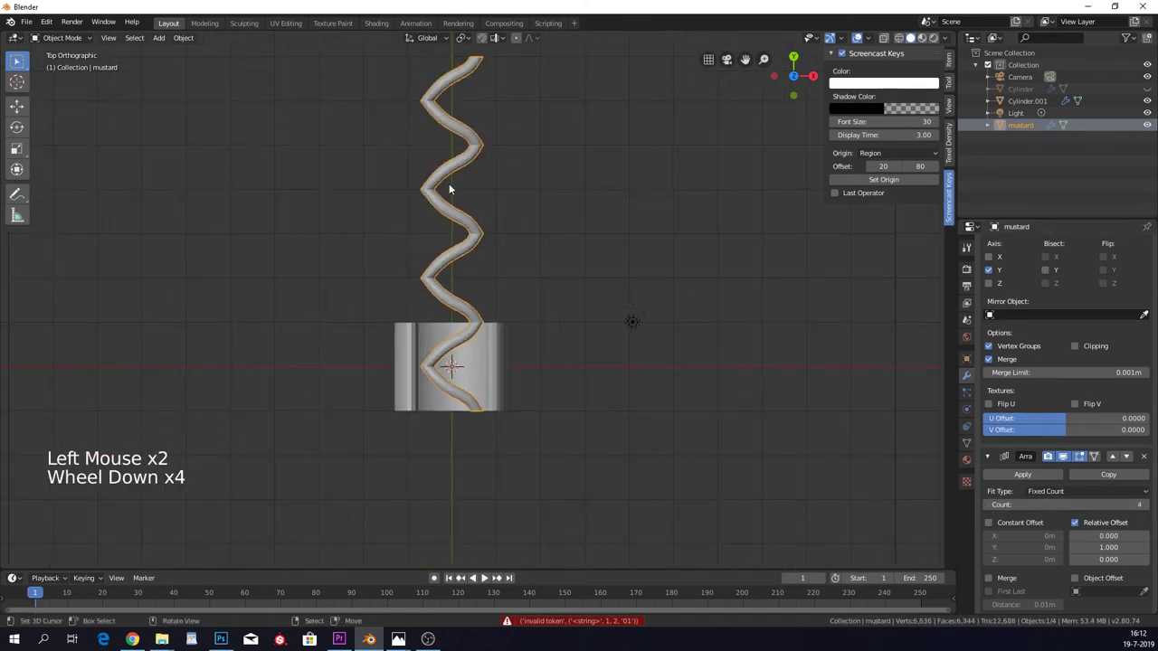
{"action": "middle_click_drag", "start_coordinate": [446, 214], "coordinate": [487, 278], "text": "shift"}
{"action": "scroll", "coordinate": [395, 309], "scroll_direction": "up", "scroll_amount": 7}
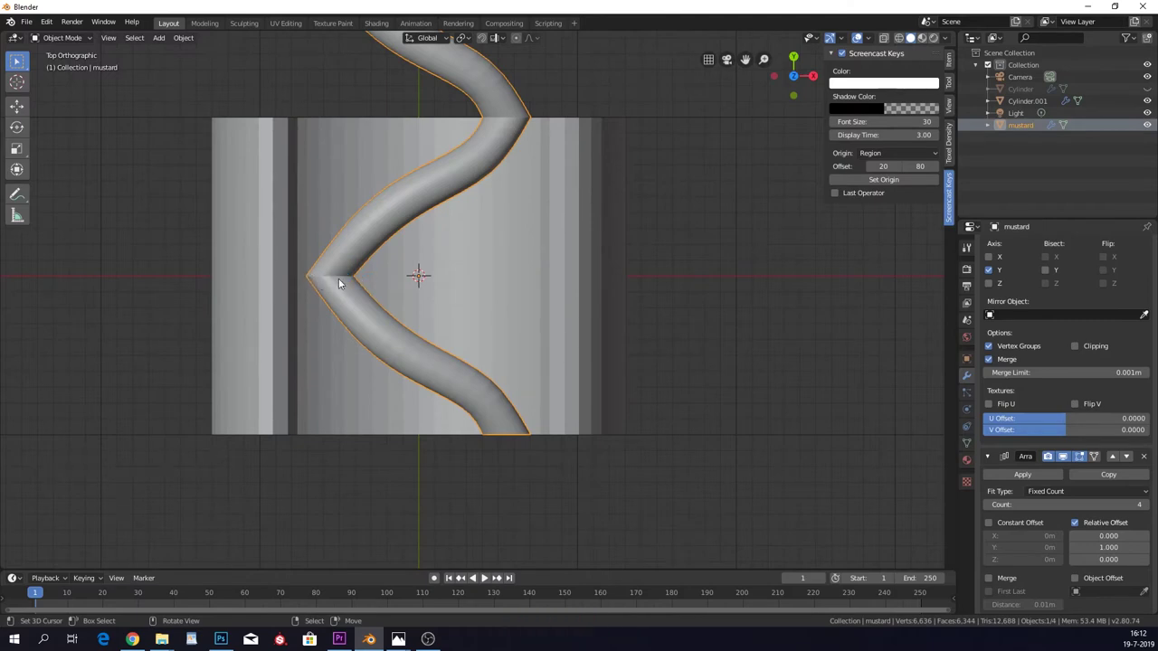
Enable Clipping on the Mirror modifier and apply it.
{"action": "scroll", "coordinate": [1093, 353], "scroll_direction": "up", "scroll_amount": 5}
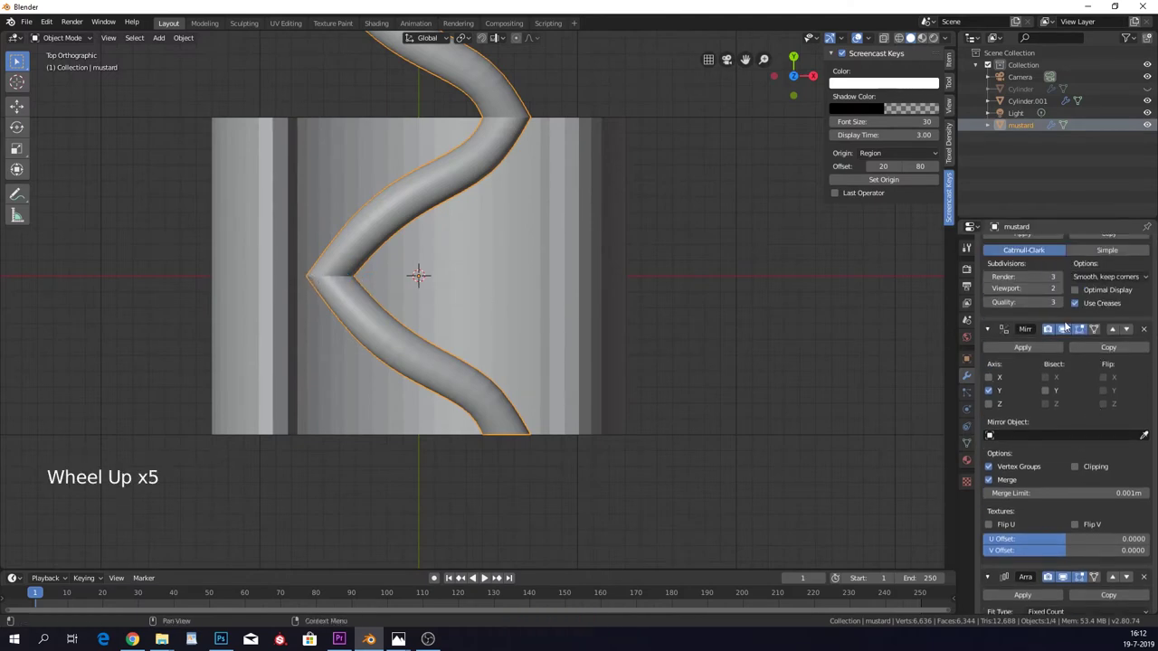
{"action": "left_click", "coordinate": [1092, 466]}
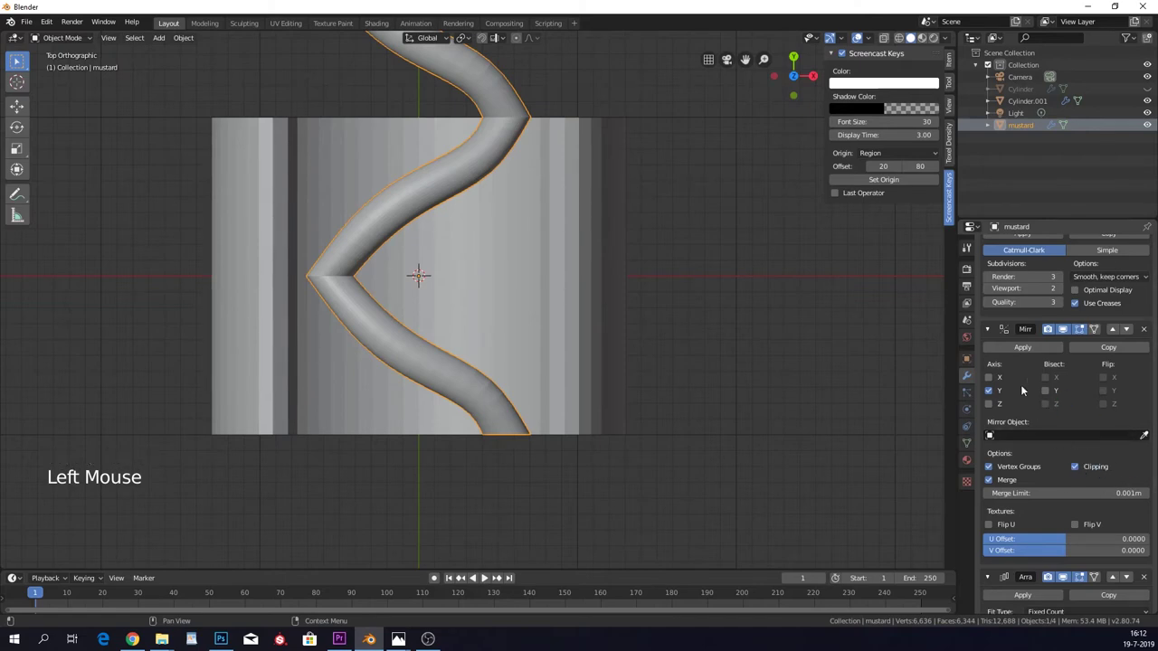
{"action": "left_click", "coordinate": [1022, 347]}
{"action": "middle_click_drag", "start_coordinate": [572, 390], "coordinate": [507, 498], "text": "shift"}
{"action": "scroll", "coordinate": [473, 366], "scroll_direction": "down", "scroll_amount": 3}
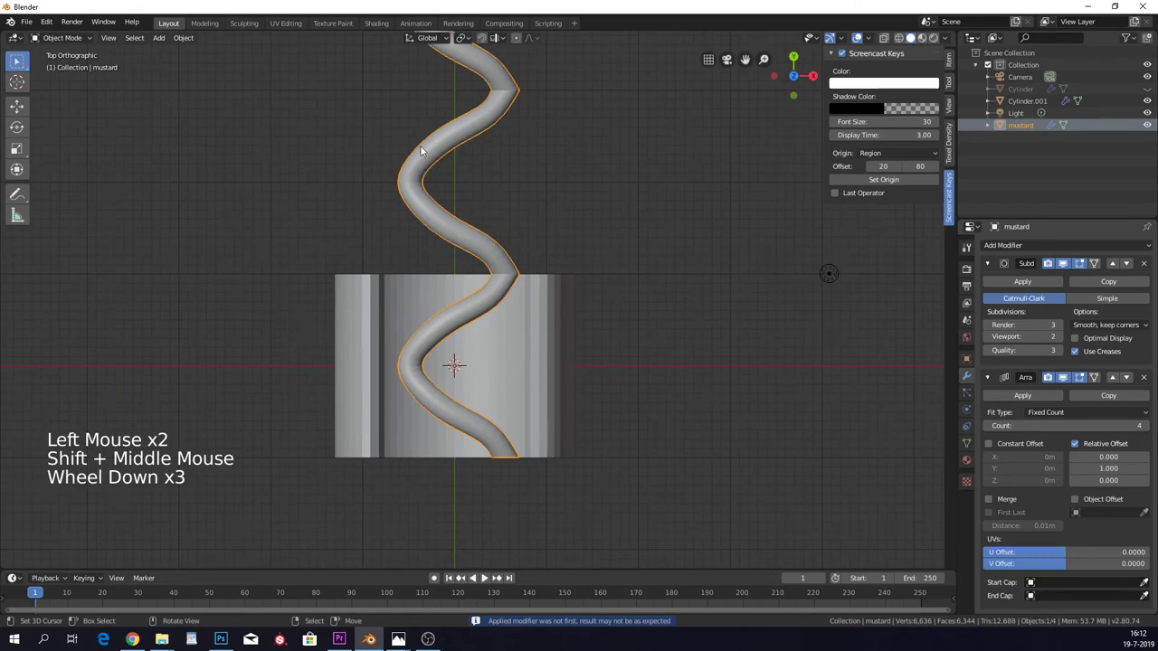
{"action": "scroll", "coordinate": [530, 274], "scroll_direction": "up", "scroll_amount": 2}
{"action": "middle_click_drag", "start_coordinate": [528, 362], "coordinate": [517, 211], "text": "shift"}
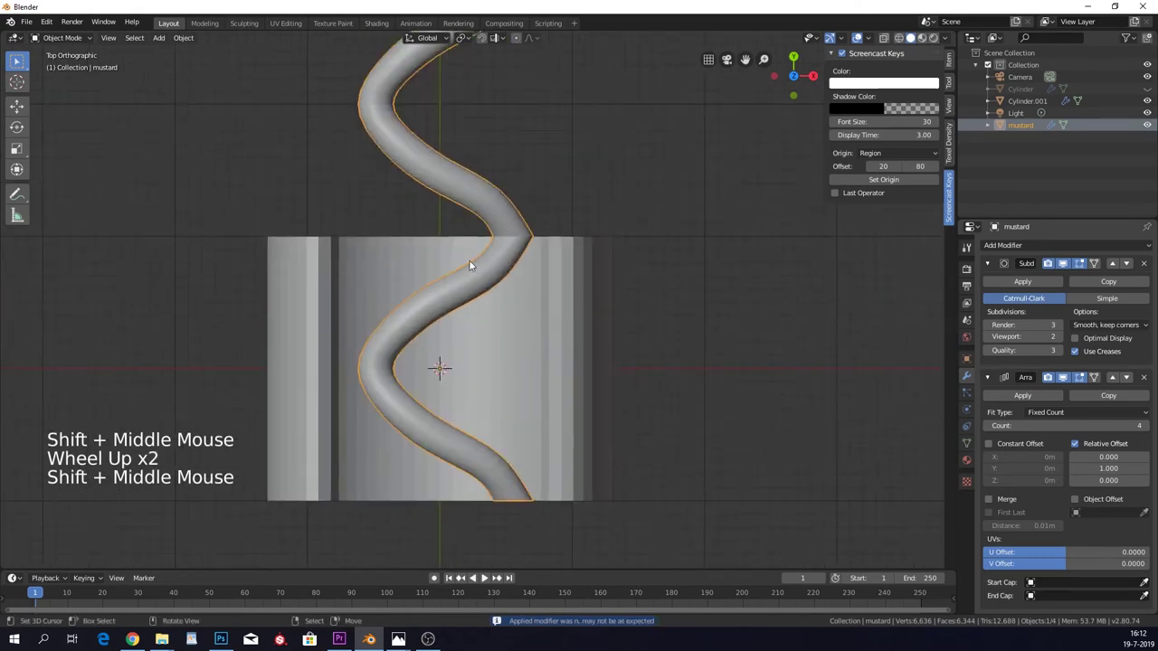
Turn on Merge in the Array modifier at 0.01 m distance to join the copies.
{"action": "left_click", "coordinate": [1036, 503]}
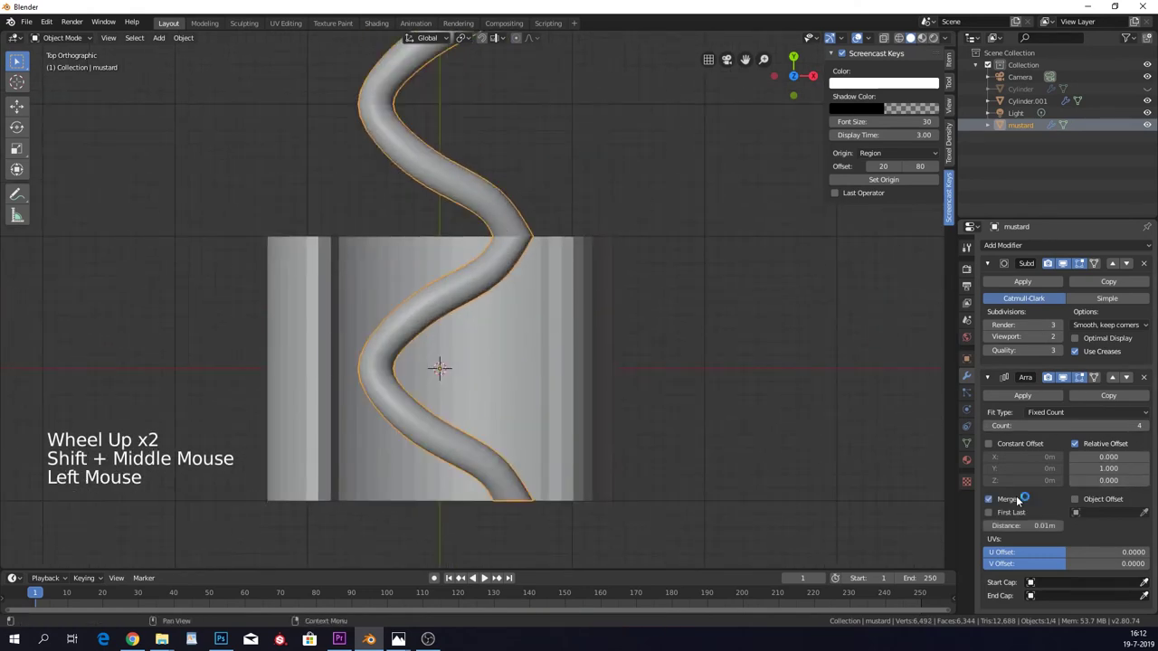
{"action": "mouse_move", "coordinate": [1040, 526]}
{"action": "left_mouse_down"}
{"action": "mouse_move", "coordinate": [1001, 526]}
{"action": "mouse_move", "coordinate": [1040, 526]}
{"action": "left_mouse_up"}
{"action": "middle_click_drag", "start_coordinate": [614, 440], "coordinate": [886, 461]}
{"action": "scroll", "coordinate": [543, 305], "scroll_direction": "down", "scroll_amount": 2}
{"action": "mouse_move", "coordinate": [1031, 526]}
{"action": "left_mouse_down"}
{"action": "mouse_move", "coordinate": [1013, 526]}
{"action": "mouse_move", "coordinate": [1032, 525]}
{"action": "left_mouse_up"}
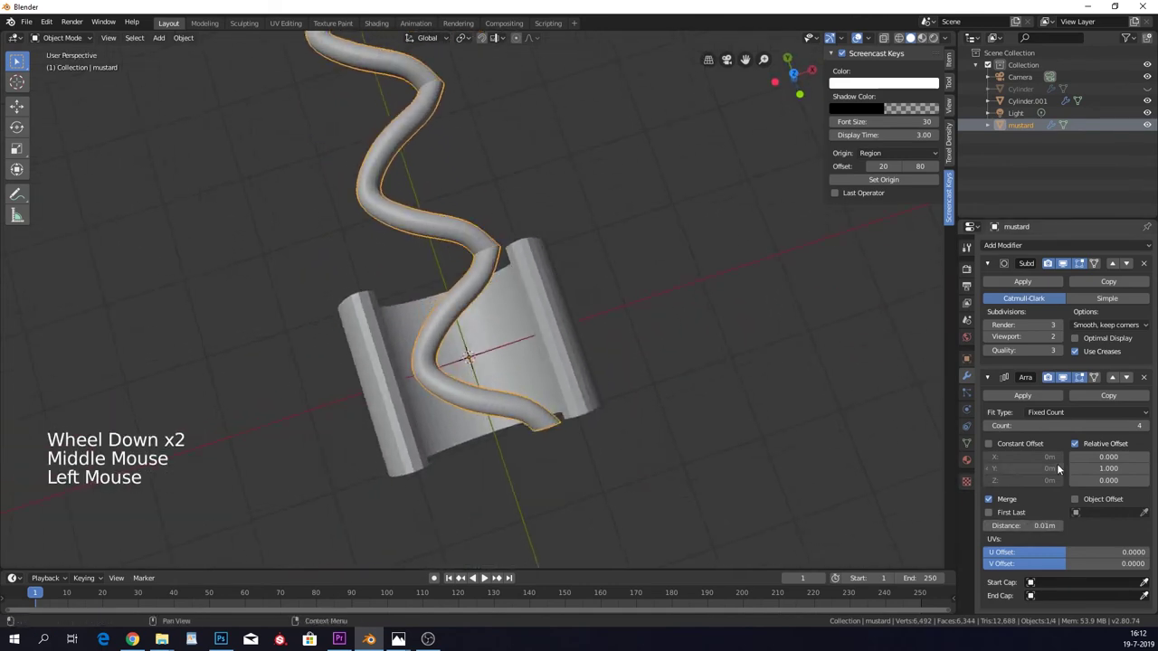
Apply the Array modifier to test the baked zigzag, then undo so it stays live.
{"action": "left_click", "coordinate": [1022, 396]}
{"action": "middle_click_drag", "start_coordinate": [494, 294], "coordinate": [577, 308]}
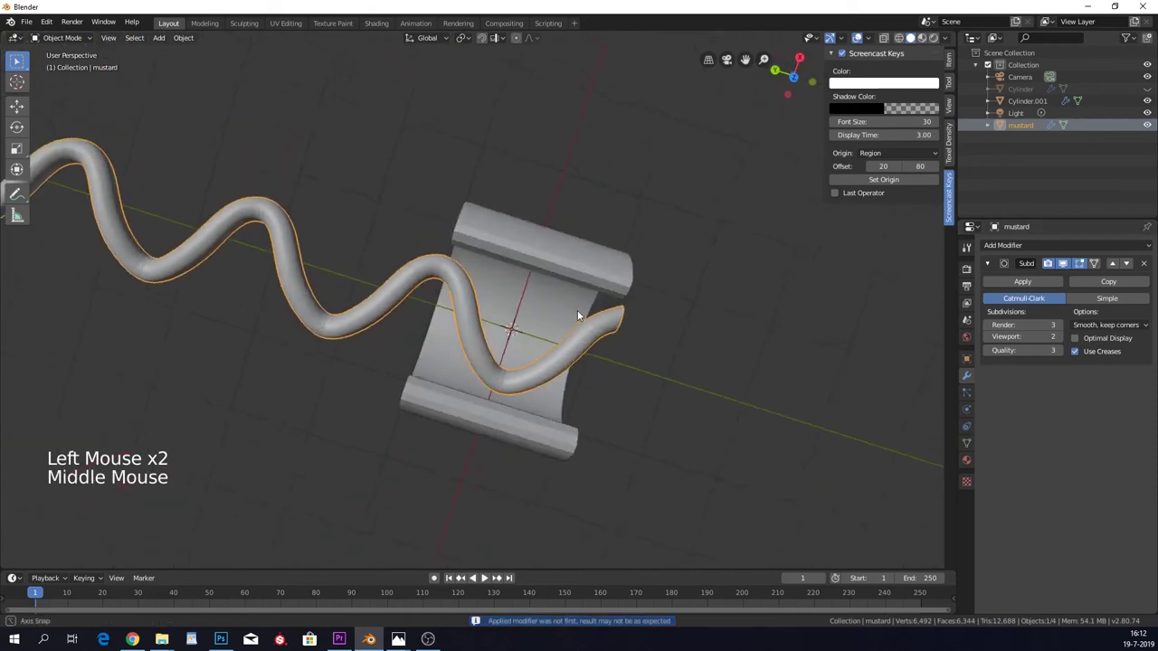
{"action": "scroll", "coordinate": [578, 307], "scroll_direction": "down", "scroll_amount": 2}
{"action": "key", "text": "ctrl+z"}
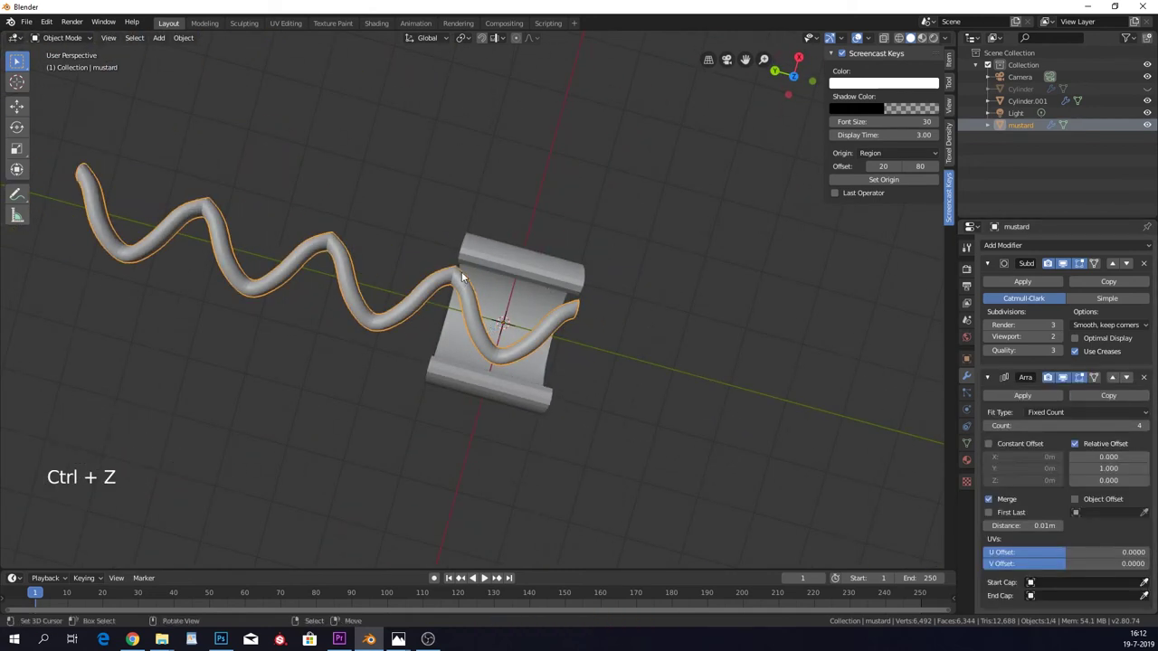
{"action": "scroll", "coordinate": [706, 367], "scroll_direction": "down", "scroll_amount": 1}
{"action": "scroll", "coordinate": [533, 356], "scroll_direction": "up", "scroll_amount": 4}
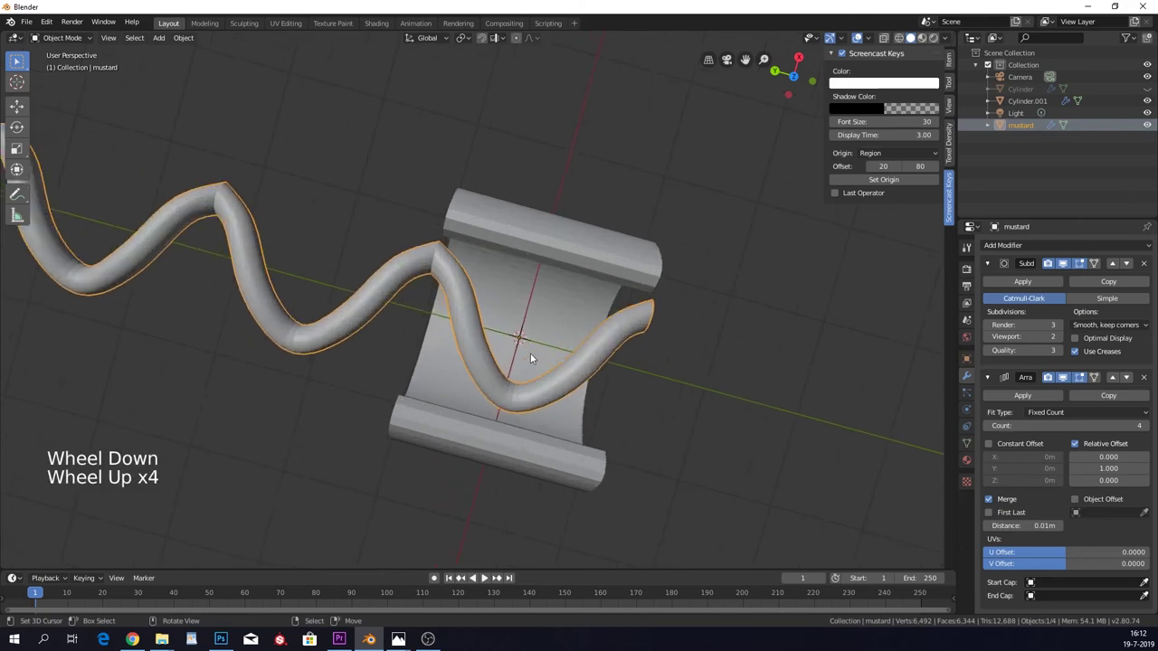
{"action": "scroll", "coordinate": [533, 356], "scroll_direction": "up", "scroll_amount": 1, "text": "shift"}
{"action": "middle_click_drag", "start_coordinate": [532, 356], "coordinate": [638, 383], "text": "shift"}
{"action": "left_click", "coordinate": [1029, 398]}
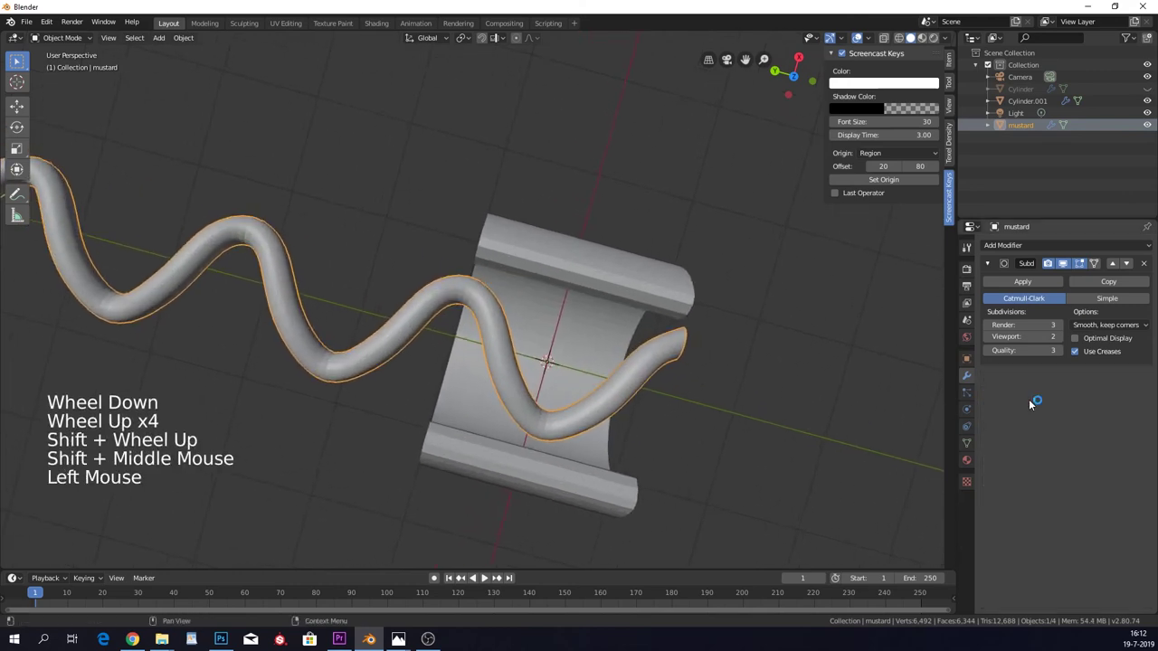
{"action": "middle_click_drag", "start_coordinate": [579, 367], "coordinate": [625, 360]}
{"action": "scroll", "coordinate": [624, 360], "scroll_direction": "down", "scroll_amount": 5}
{"action": "key", "text": "ctrl+z"}
{"action": "key", "text": "ctrl+z"}
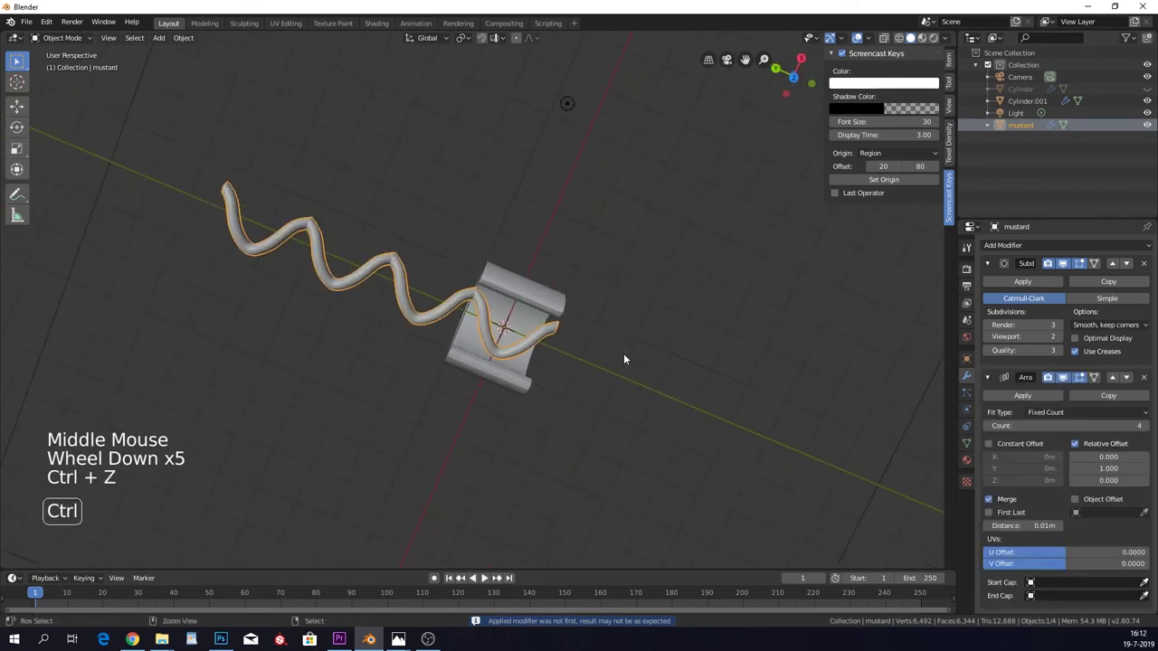
{"action": "key", "text": "ctrl+shift+z"}
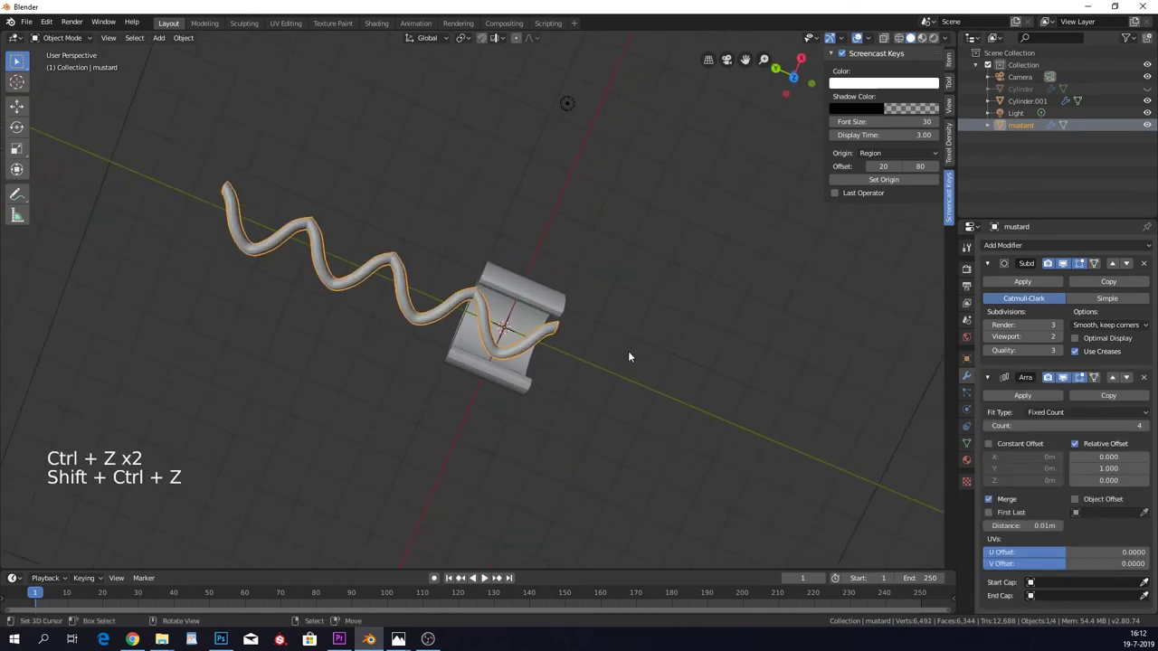
Bring up the File menu.
{"action": "middle_click_drag", "start_coordinate": [677, 339], "coordinate": [654, 316]}
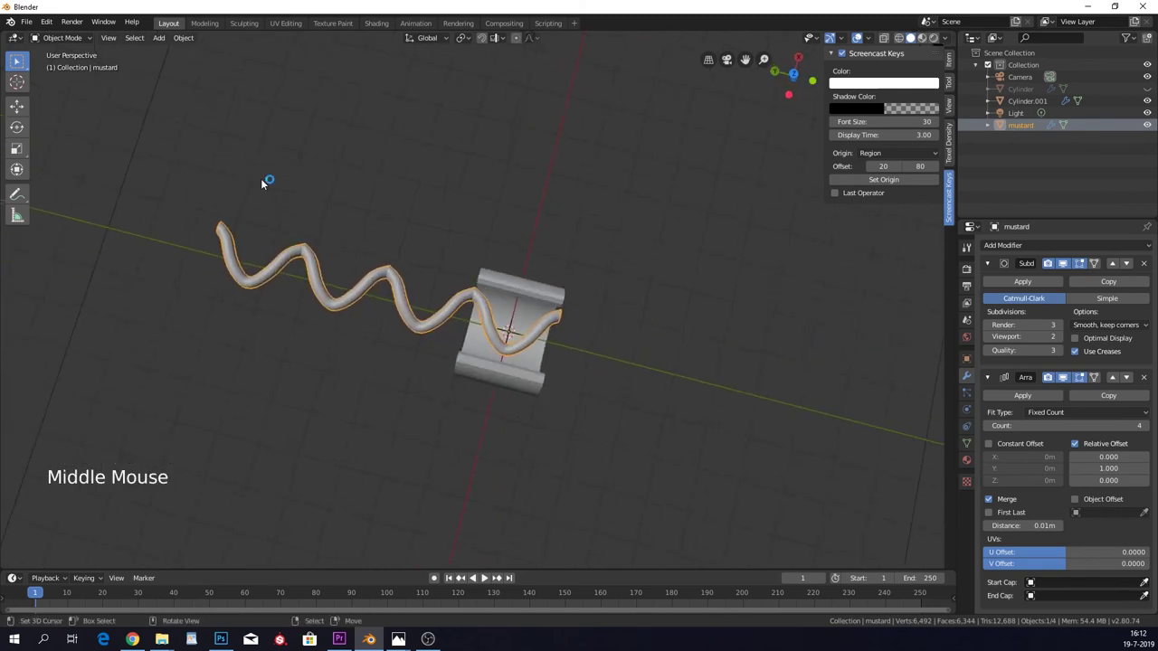
{"action": "left_click", "coordinate": [26, 21]}
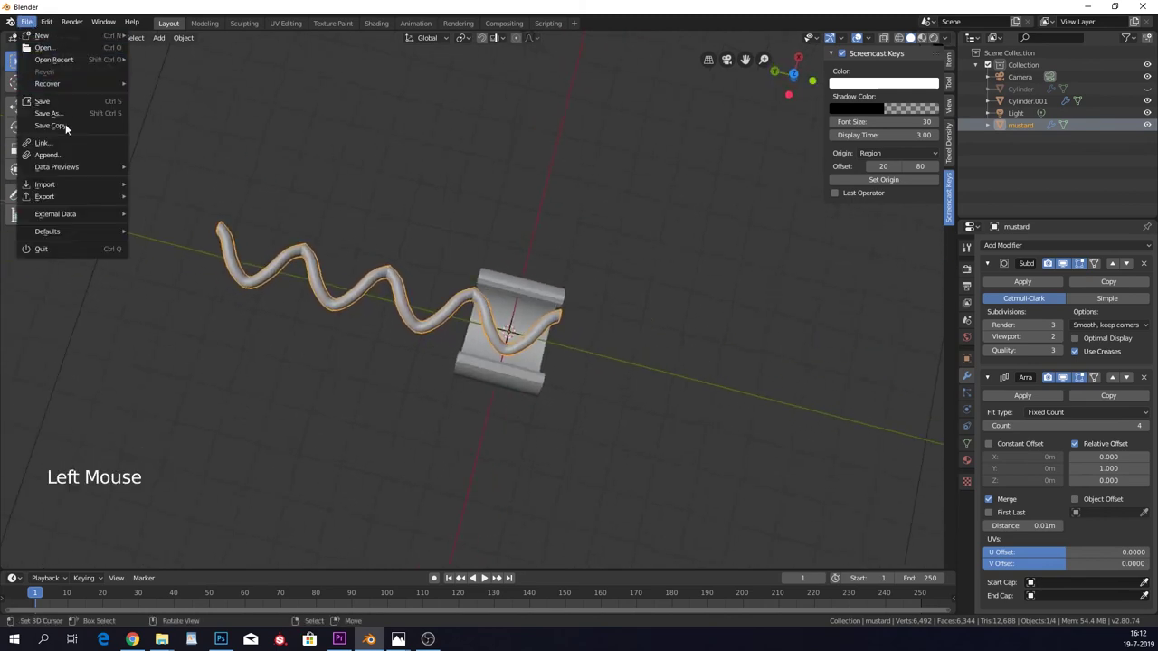
{"action": "mouse_move", "coordinate": [71, 186]}
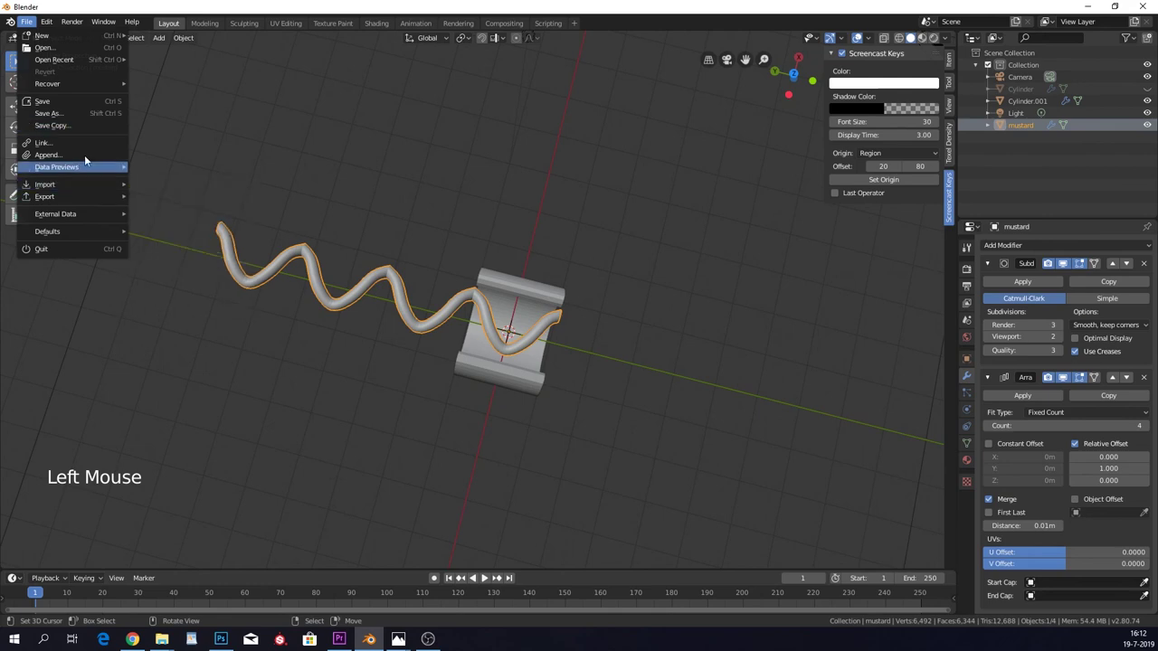